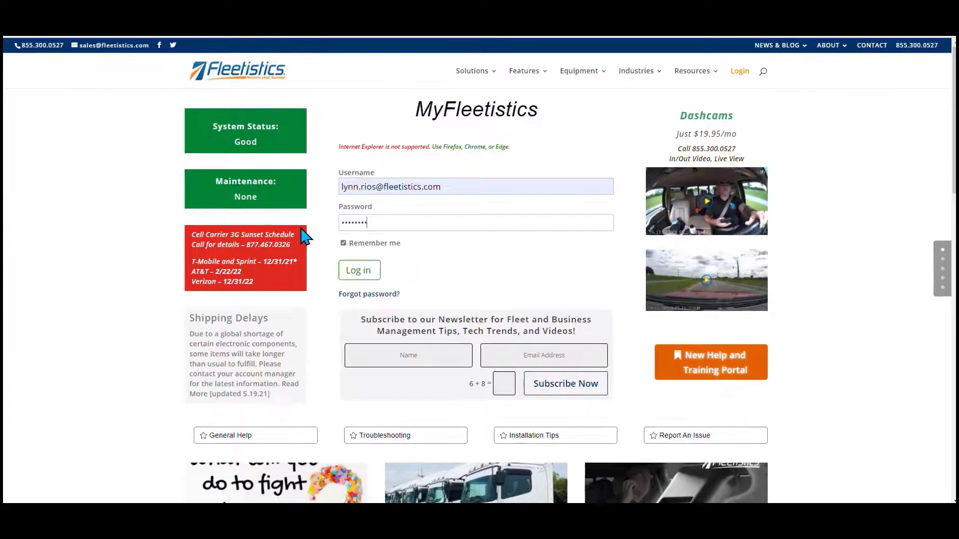
- Sign in to the MyFleetistics portal with the account credentials
left_click(358, 272)
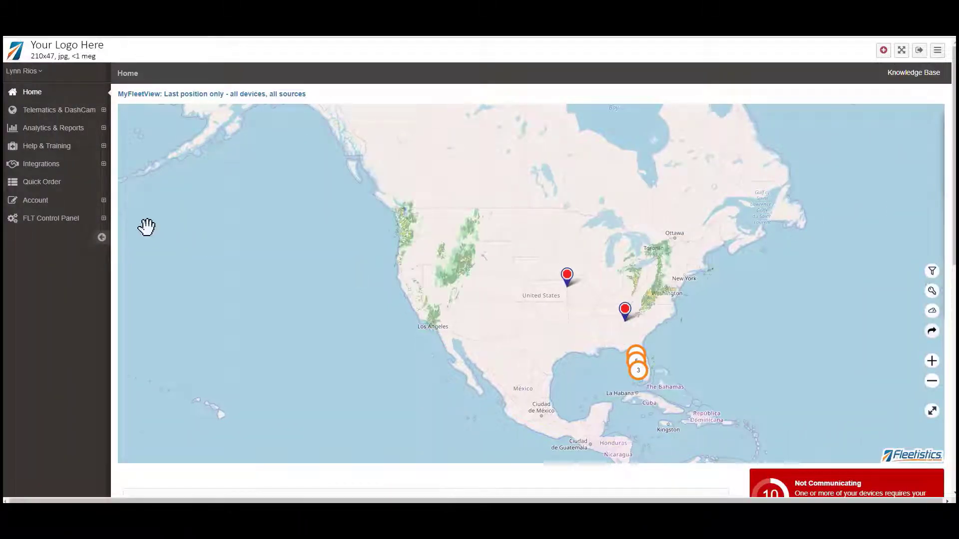
- Go to Account > Services > MyFleetView to list the master and Pro sharing links
left_click(106, 205)
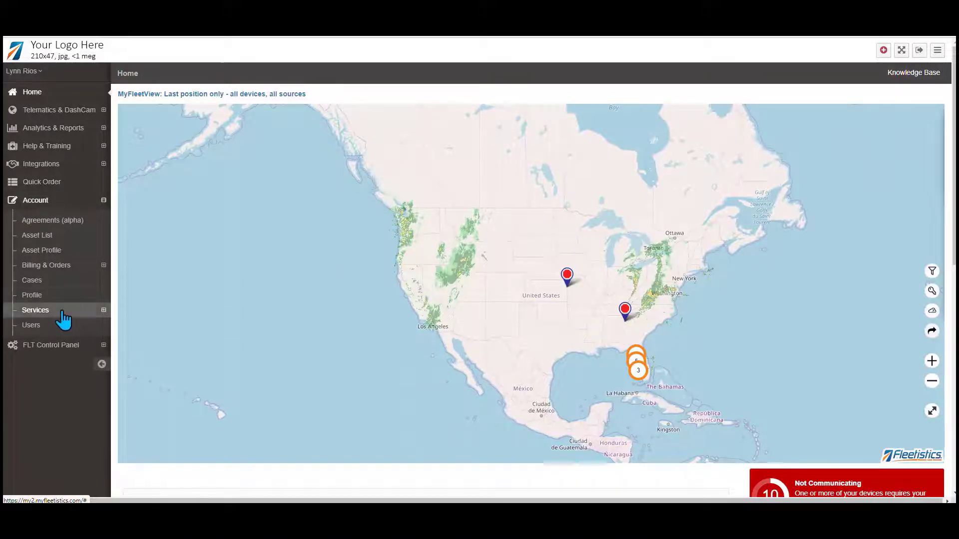
left_click(64, 313)
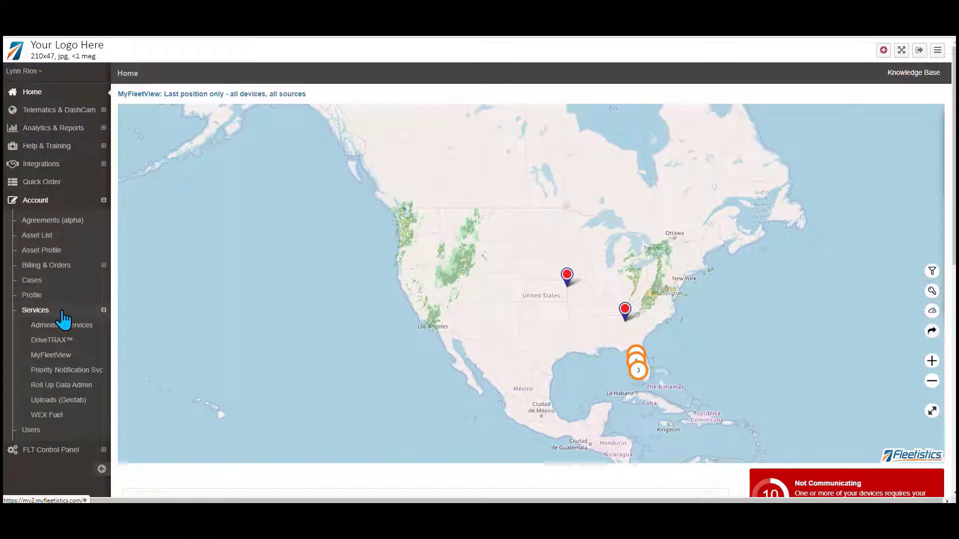
left_click(59, 355)
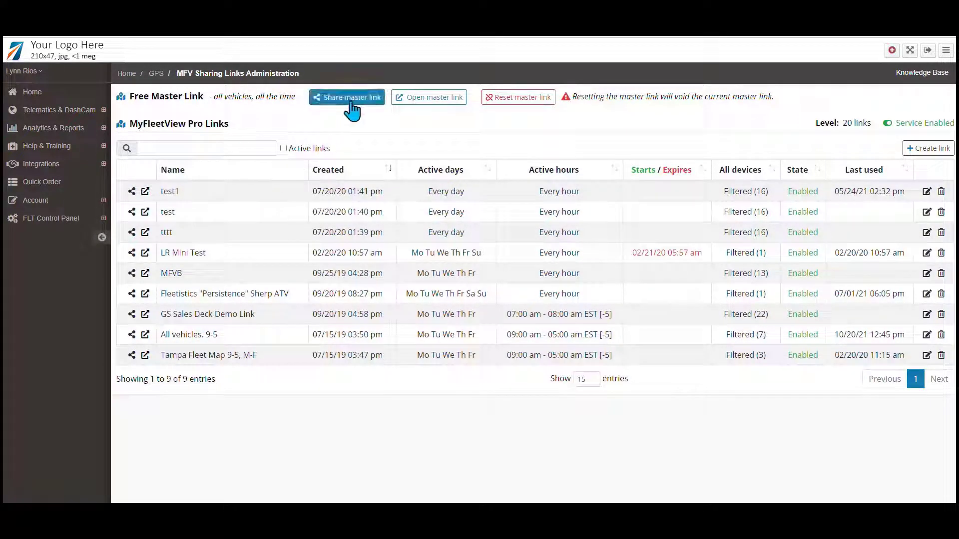
- Open the master link's all-vehicles map and centre it on North America
left_click(426, 108)
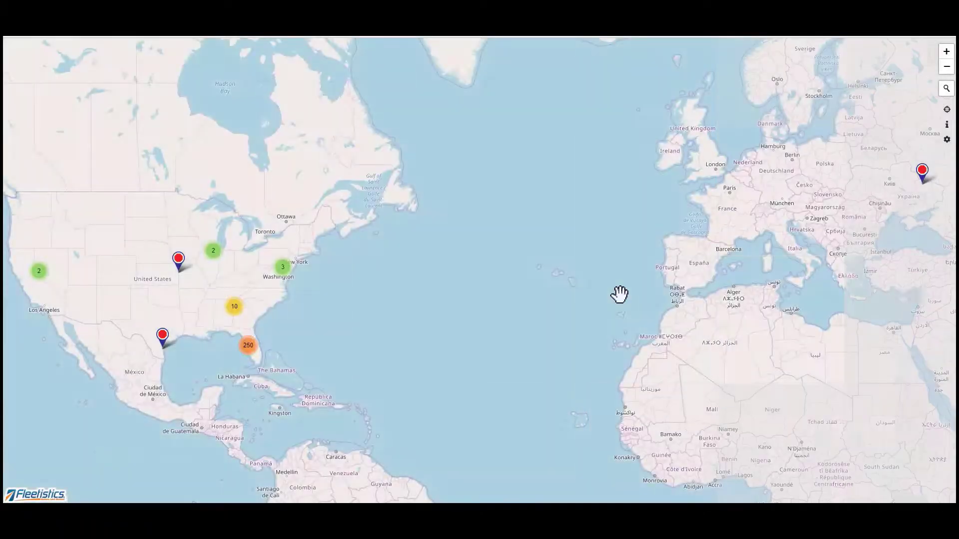
left_click_drag(343, 311, 482, 306)
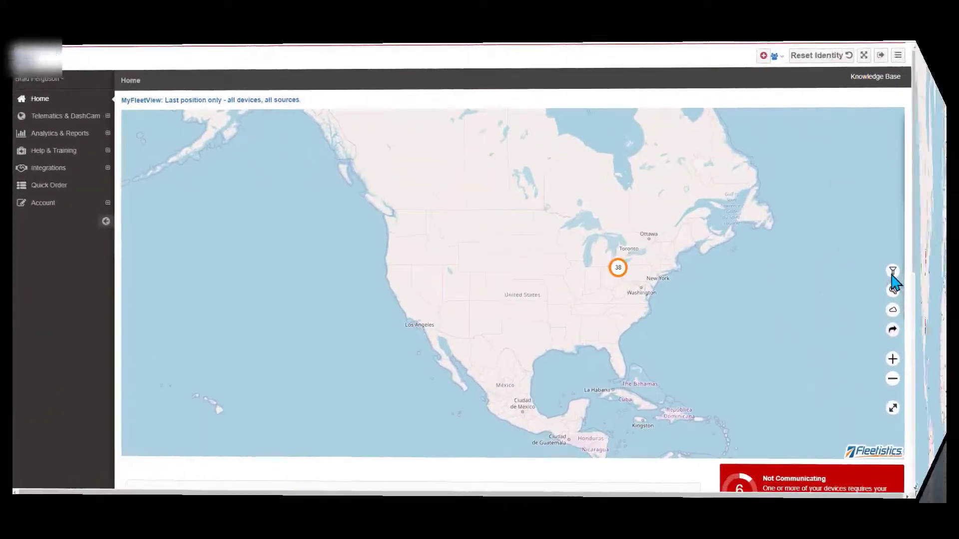
- Save the default map filter and set the period to For 2 weeks
left_click(933, 272)
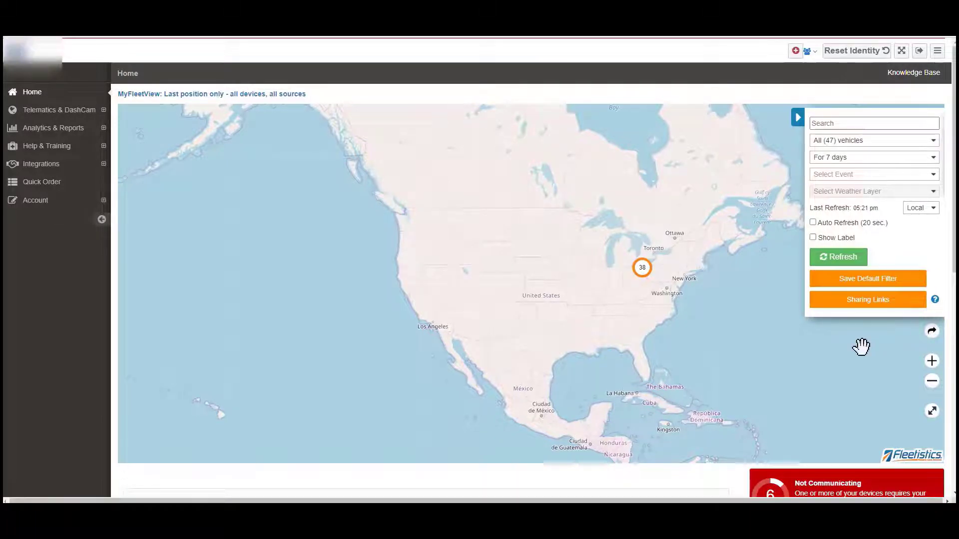
left_click(902, 284)
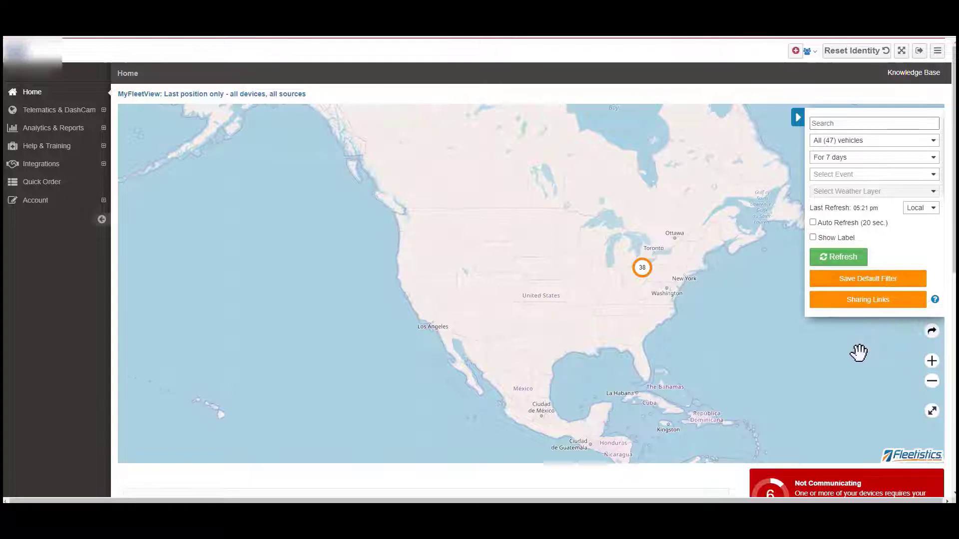
left_click(905, 158)
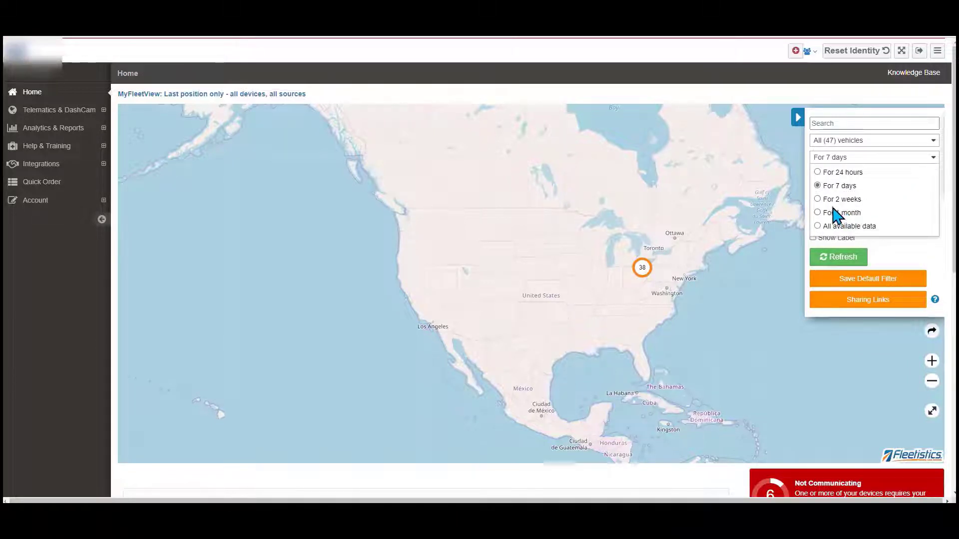
left_click(817, 200)
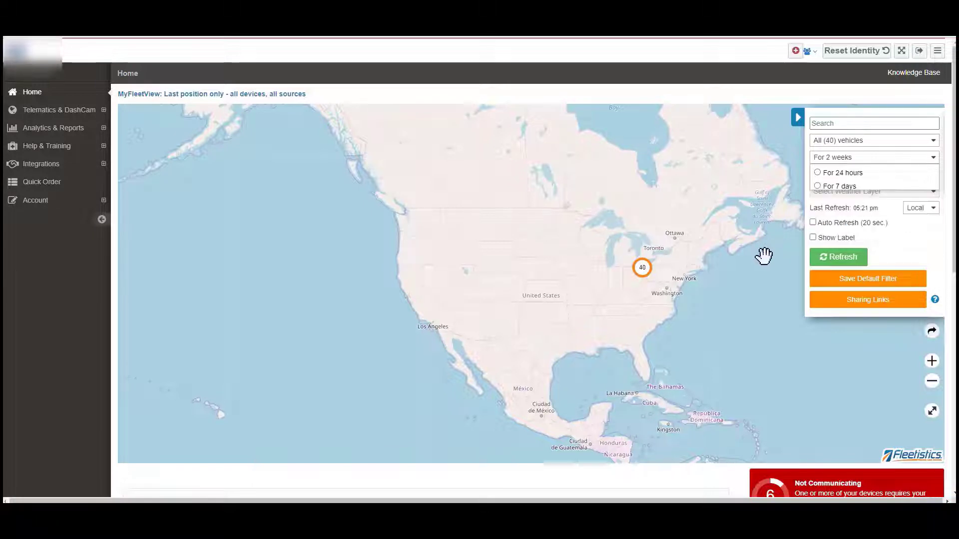
- Zoom into the Ohio vehicle cluster and view individual vehicles' last stop details
left_click(932, 362)
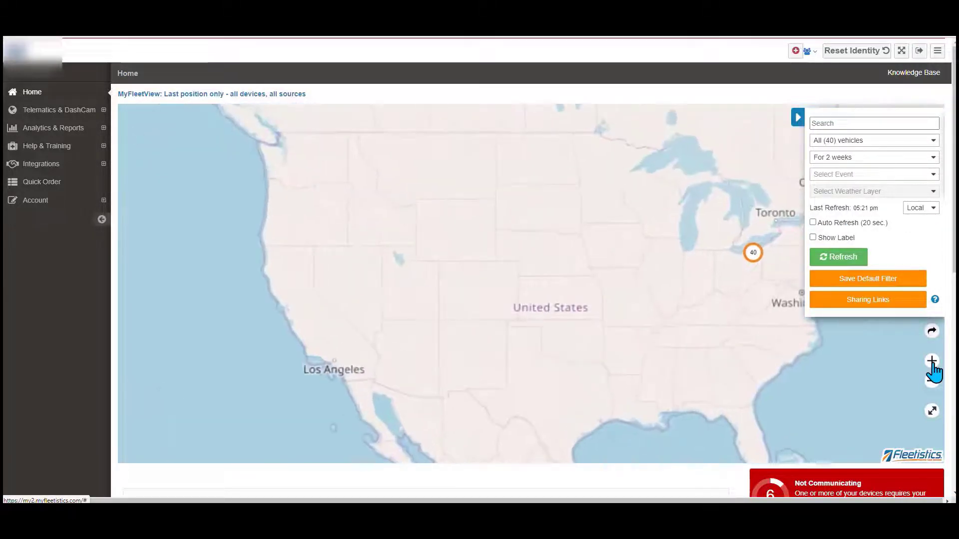
left_click(932, 361)
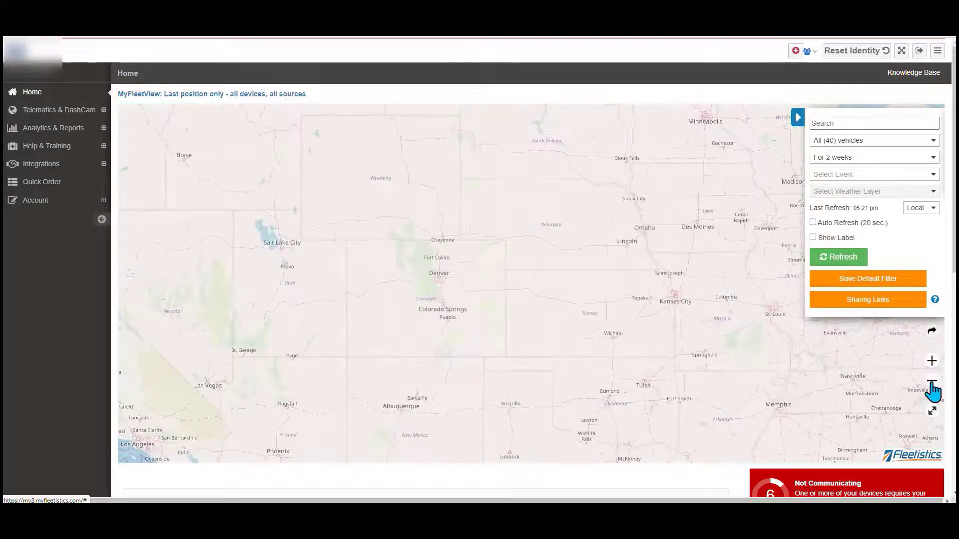
left_click(932, 383)
left_click(932, 383)
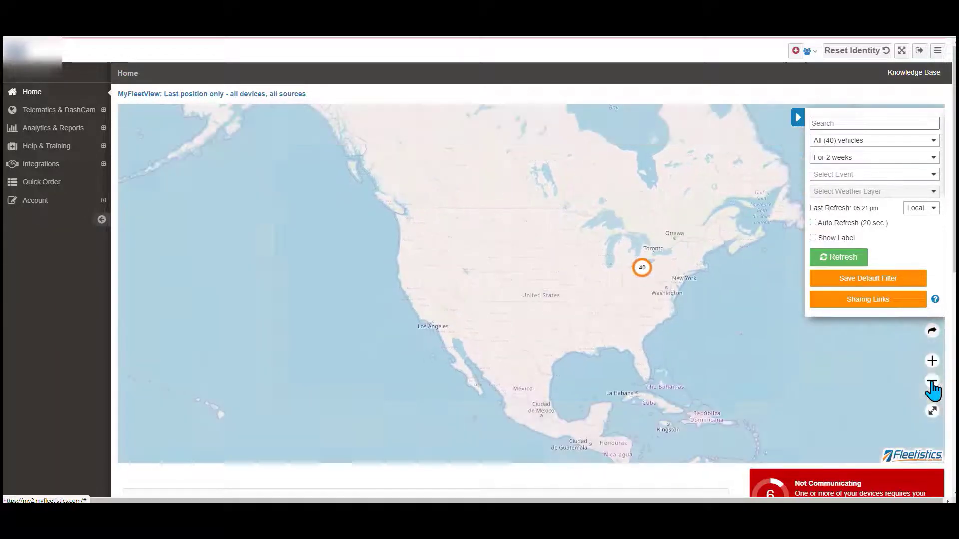
left_click(643, 272)
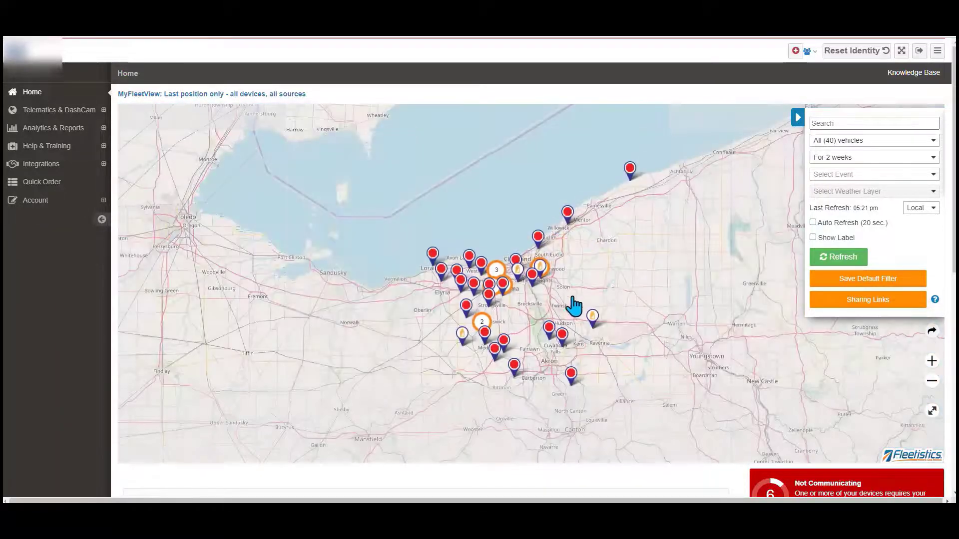
left_click(530, 279)
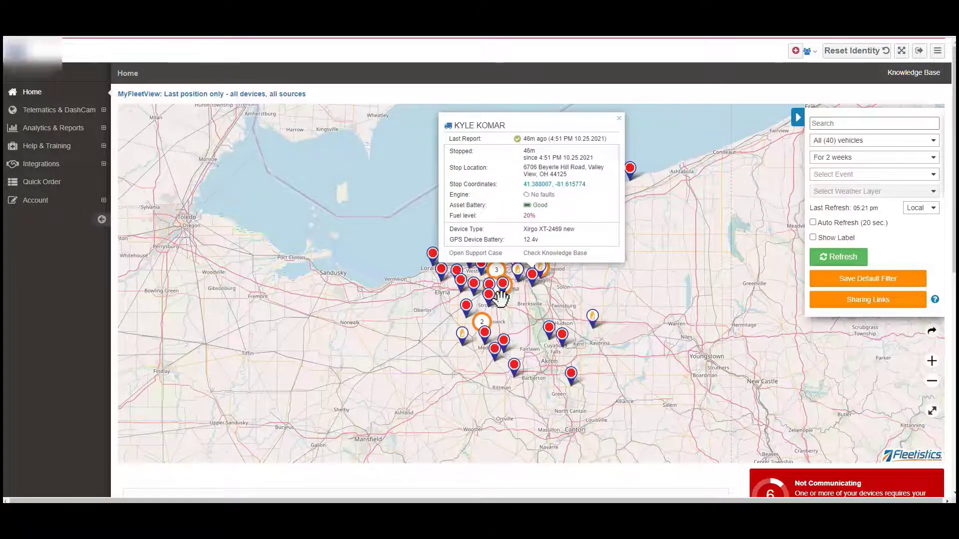
left_click(483, 321)
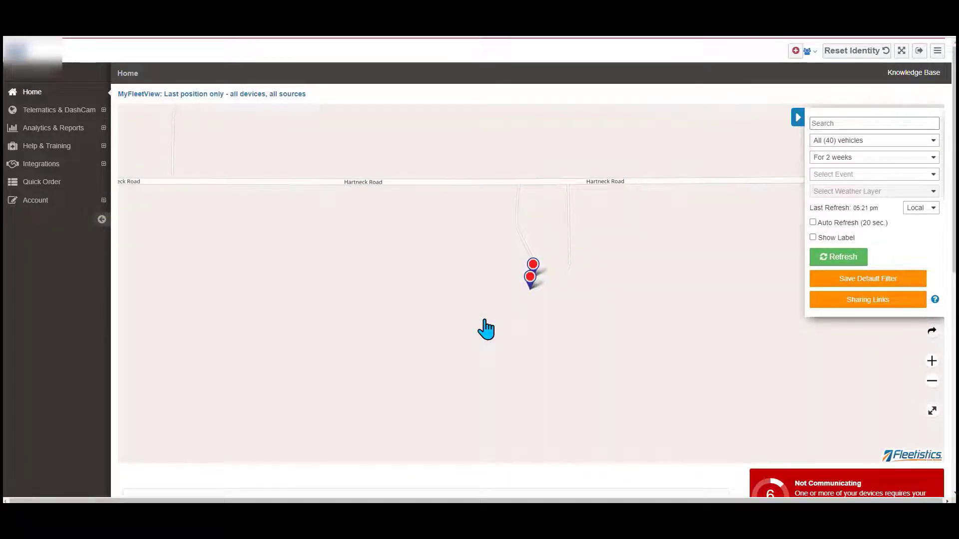
left_click(529, 278)
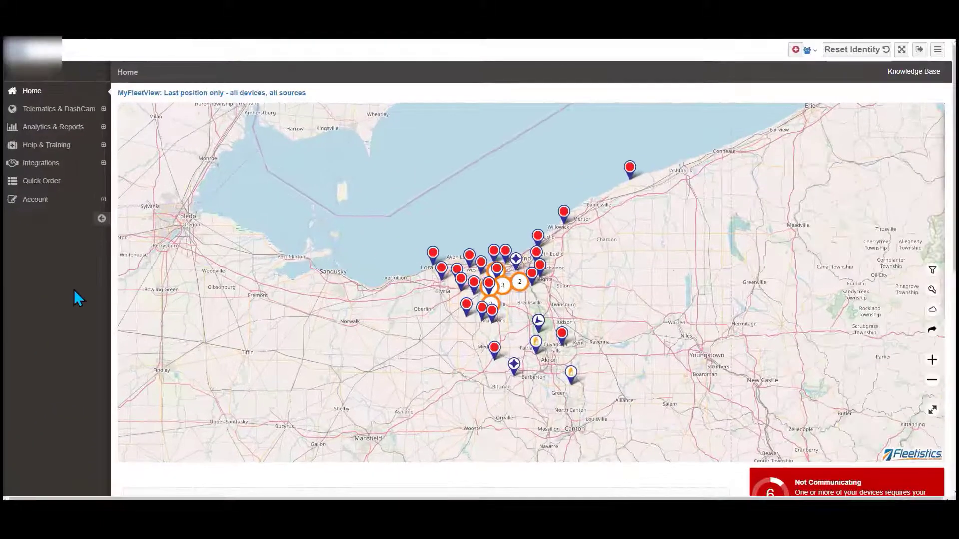
- Open Fleetistics LITE under Telematics & DashCam and bring up Mapping > Vehicle Map
left_click(103, 110)
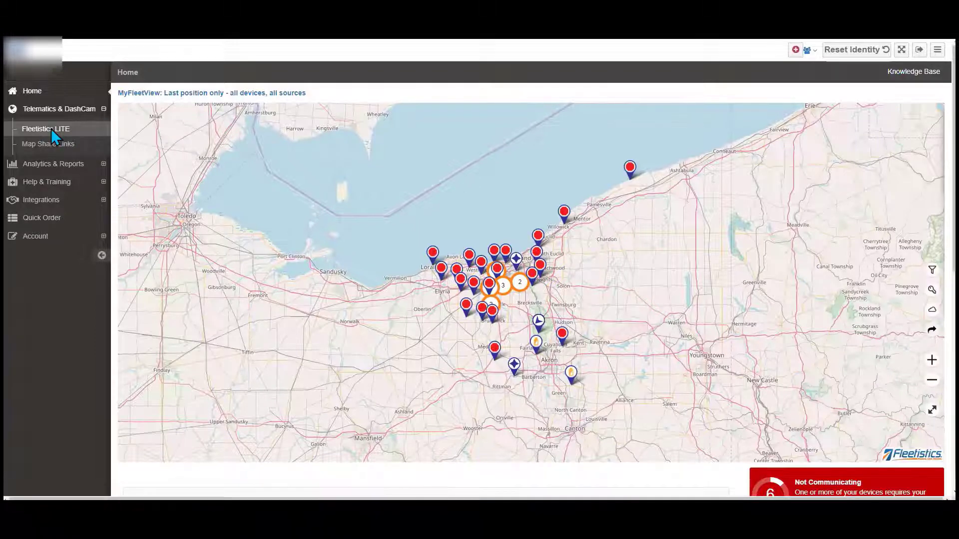
left_click(51, 129)
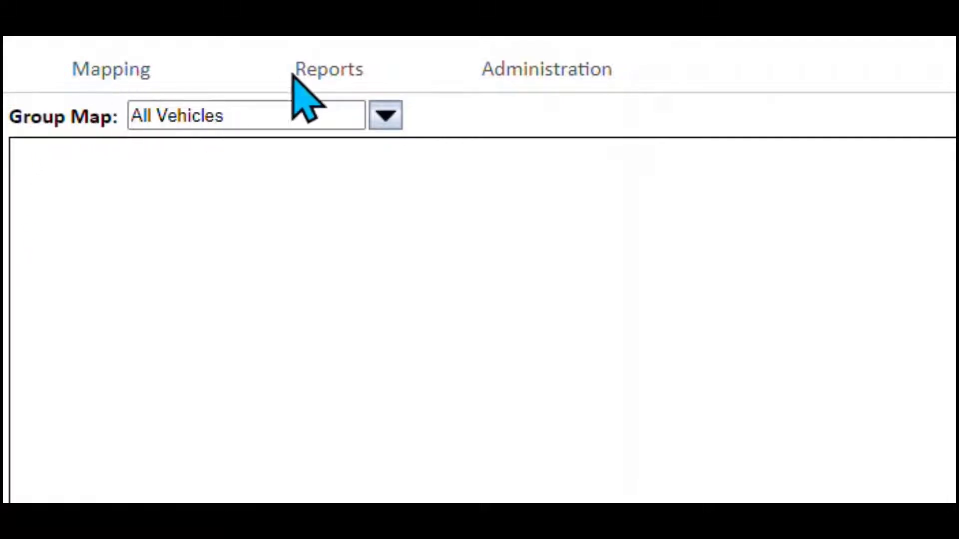
mouse_move(342, 75)
mouse_move(519, 75)
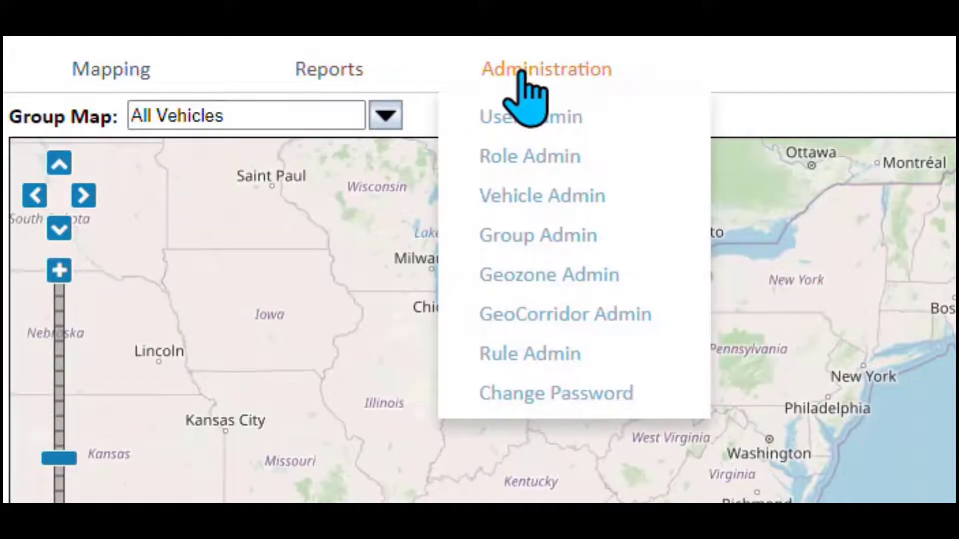
mouse_move(119, 82)
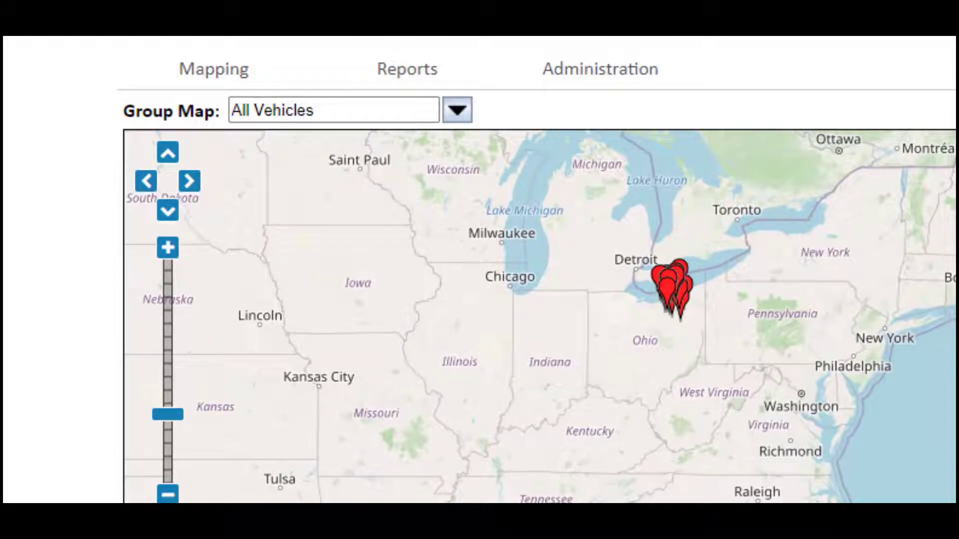
mouse_move(232, 62)
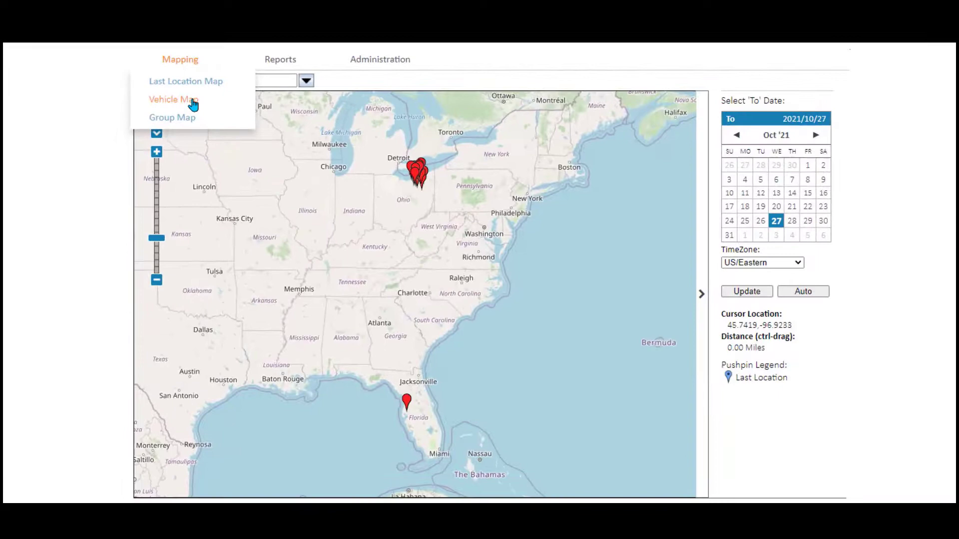
left_click(234, 150)
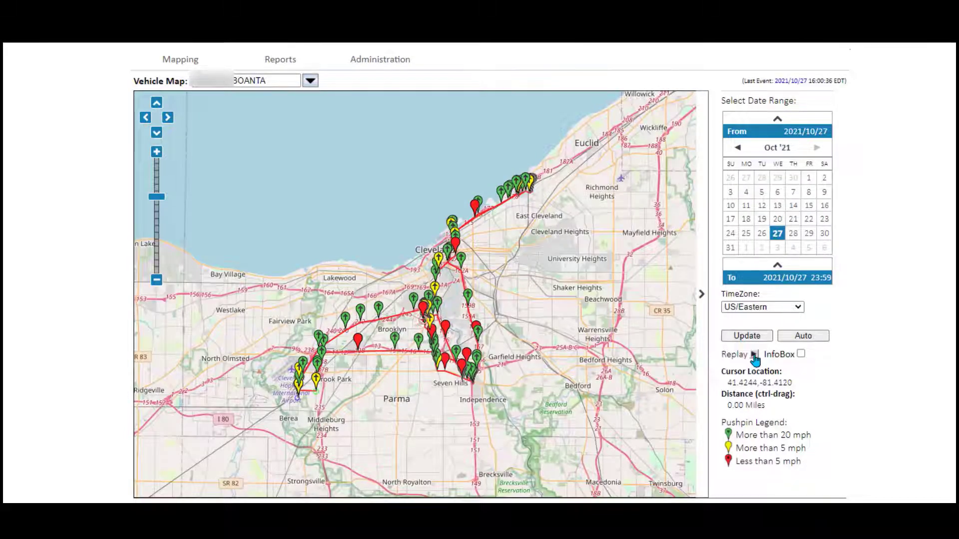
- Replay the vehicle's 2021/10/27 route, check the Group Map's groups, then open Last Location Map
left_click(754, 355)
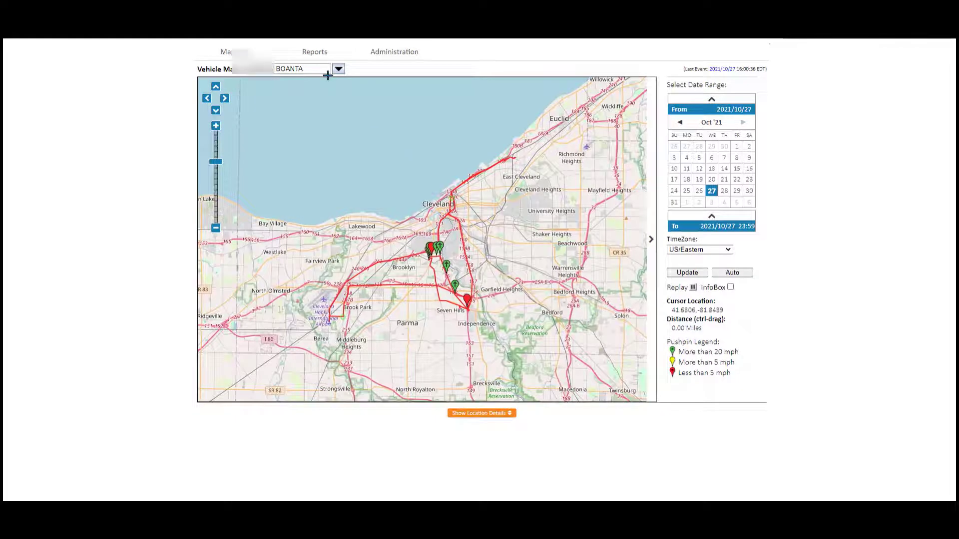
mouse_move(237, 54)
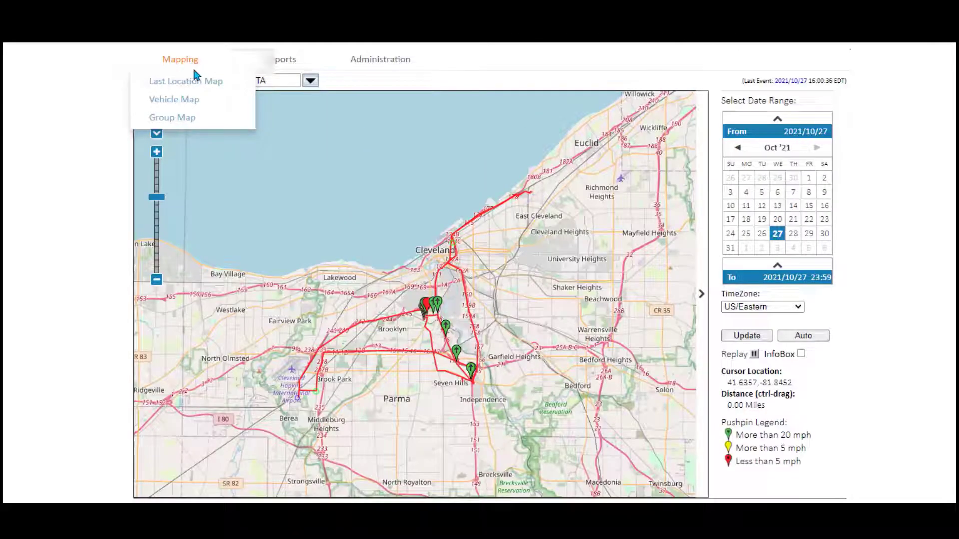
left_click(186, 119)
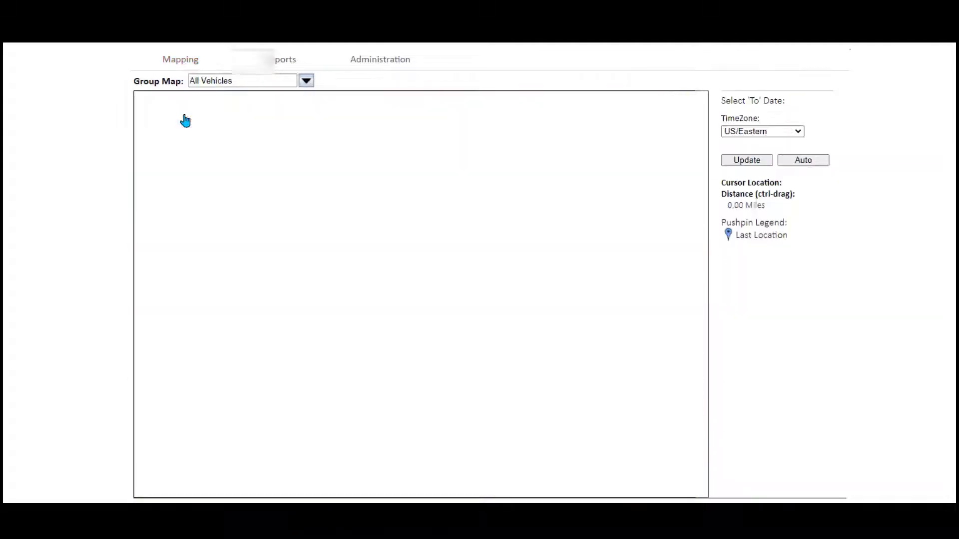
left_click(306, 82)
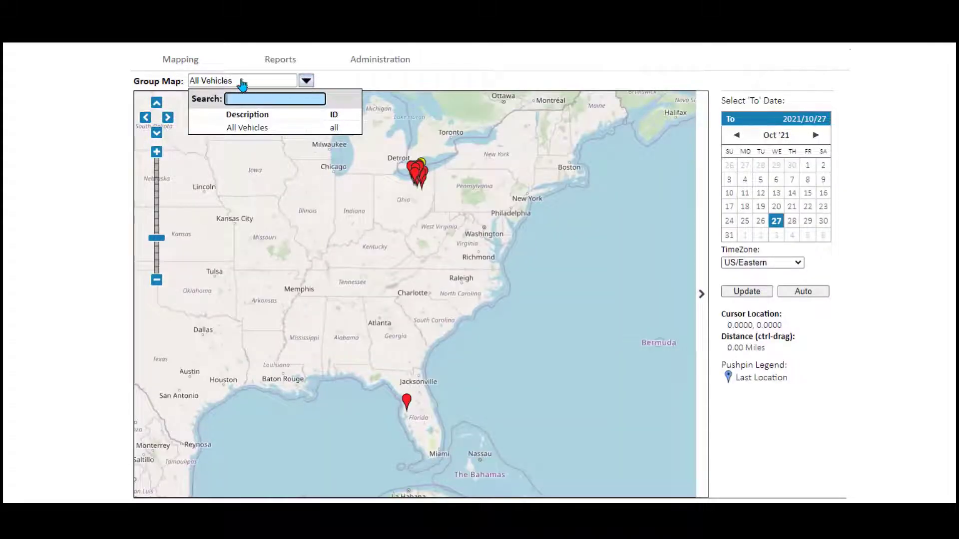
mouse_move(188, 60)
left_click(187, 83)
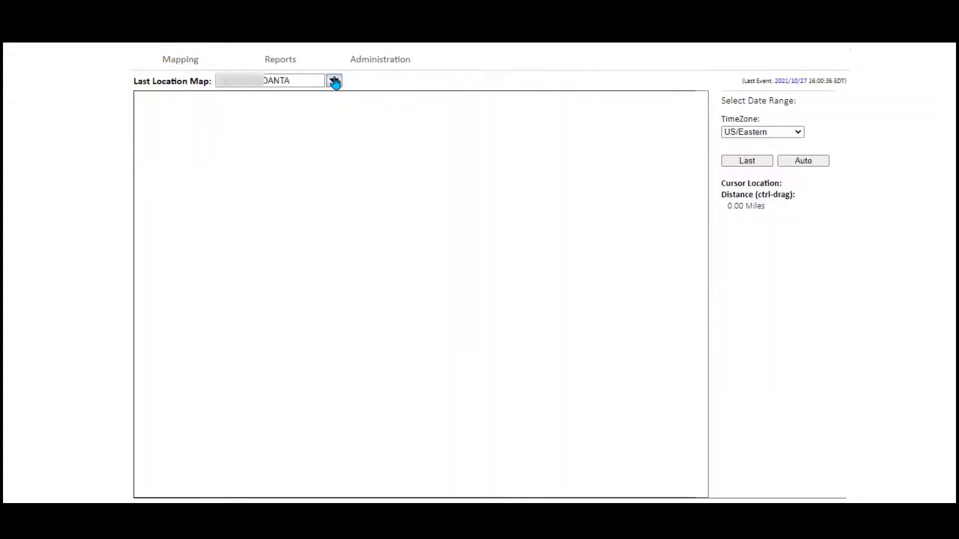
- Map another vehicle's last location, keeping US/Eastern time zone and checking the To date
left_click(335, 82)
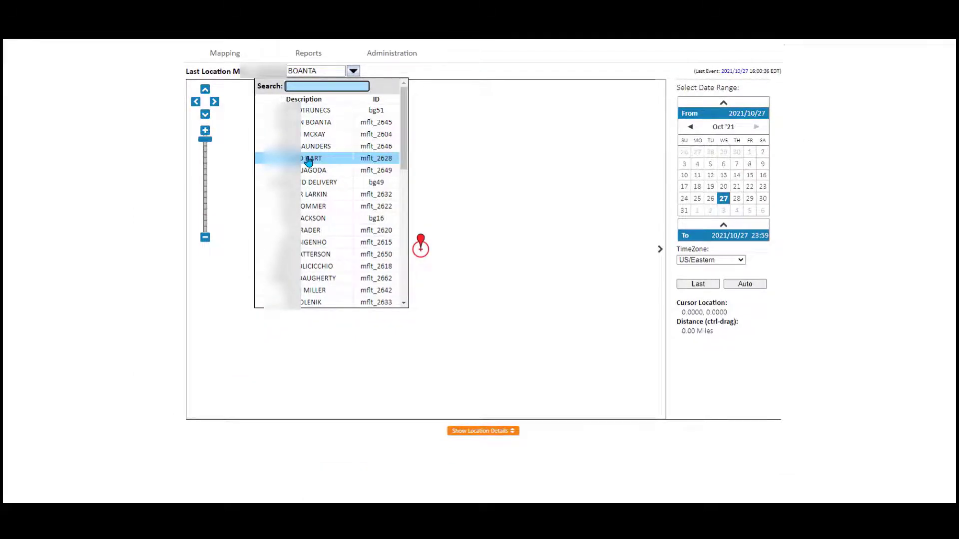
left_click(311, 158)
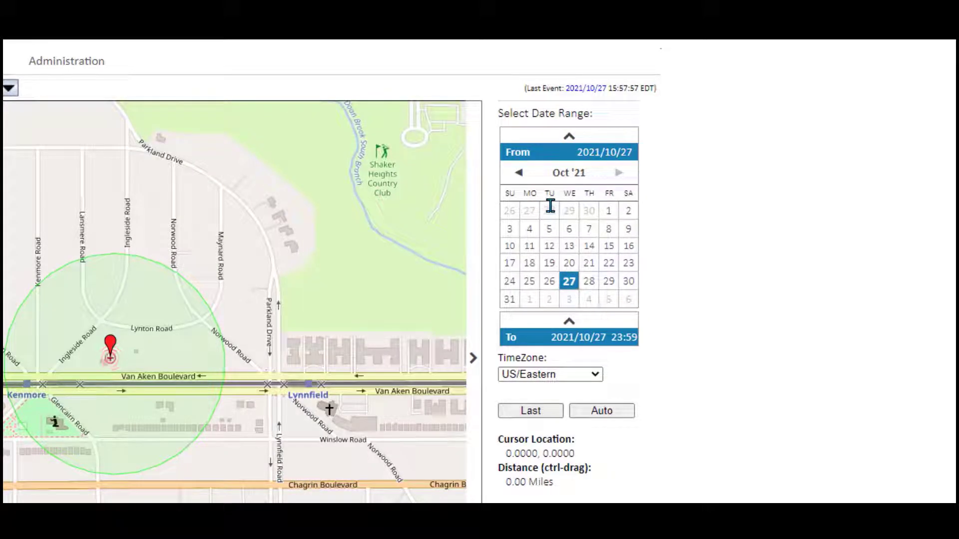
left_click(598, 374)
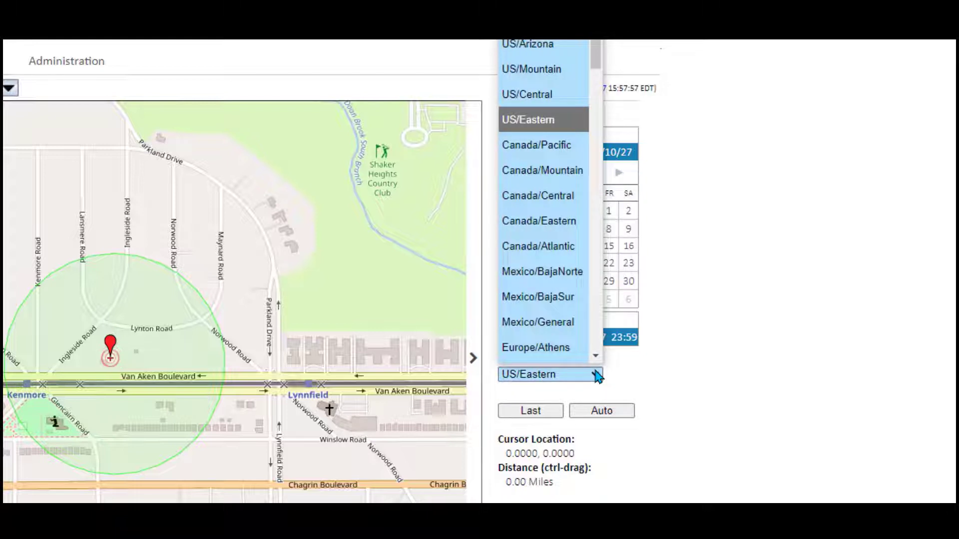
left_click(597, 375)
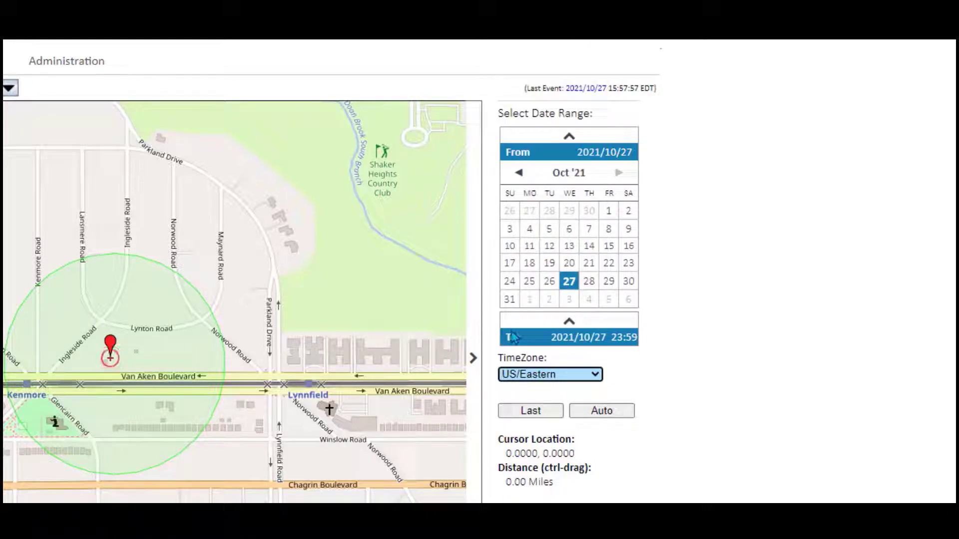
left_click(517, 335)
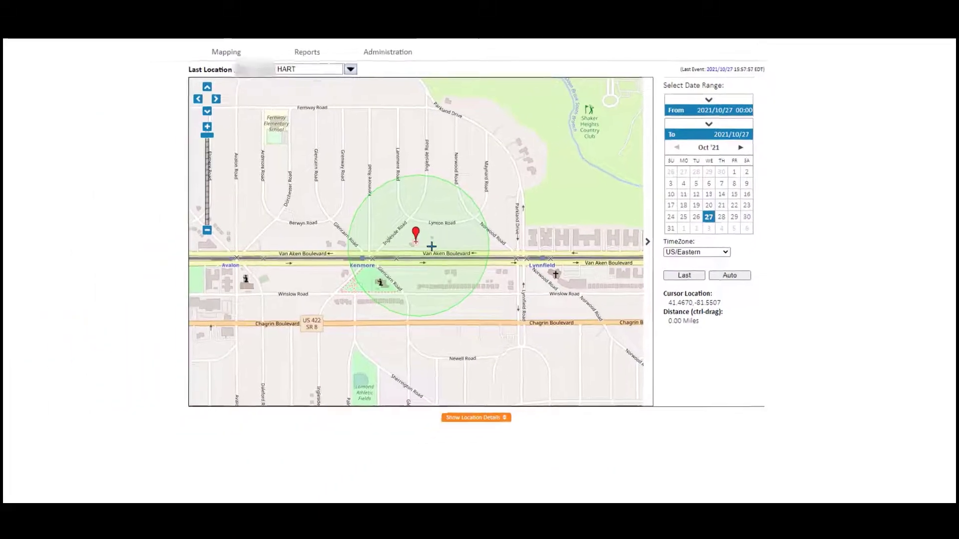
- Show the location details table and view the first location record on the map
mouse_move(209, 311)
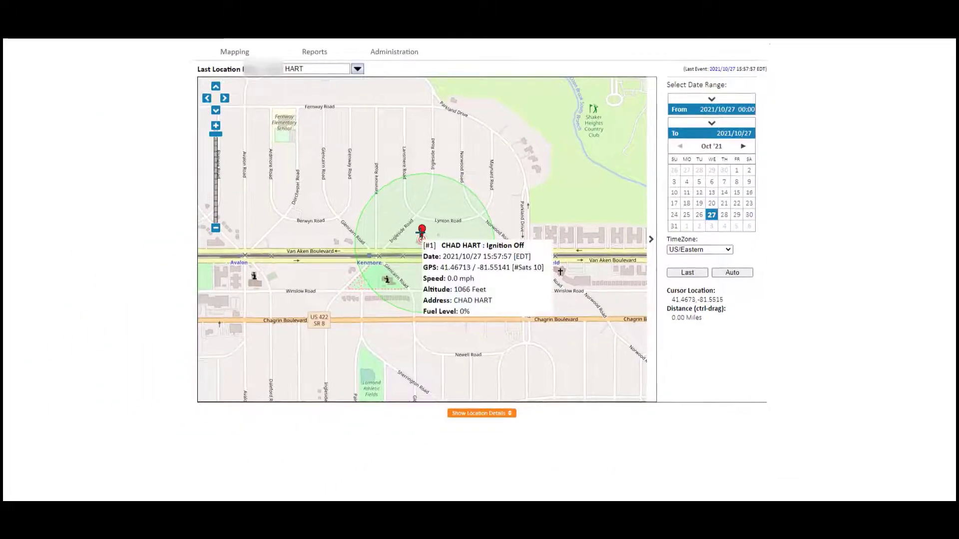
left_click(470, 414)
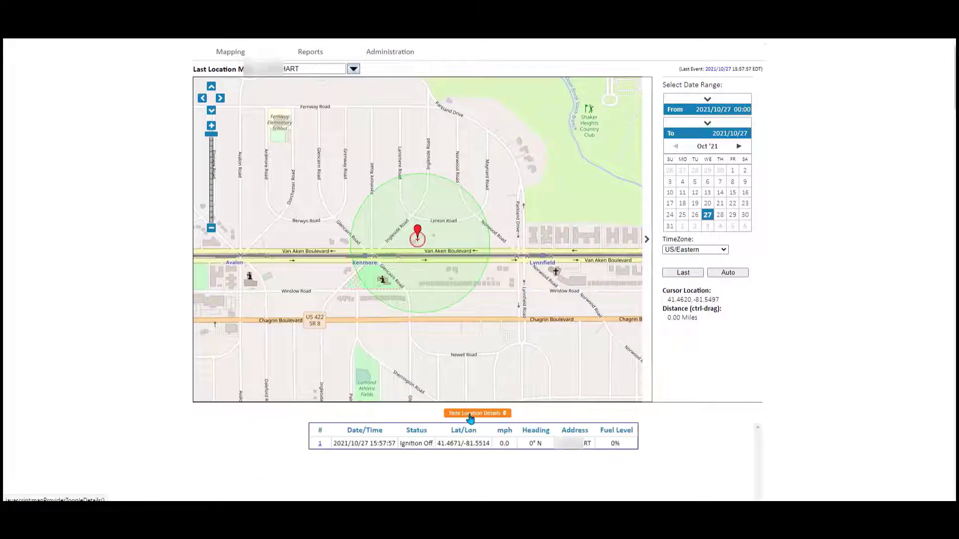
left_click(320, 446)
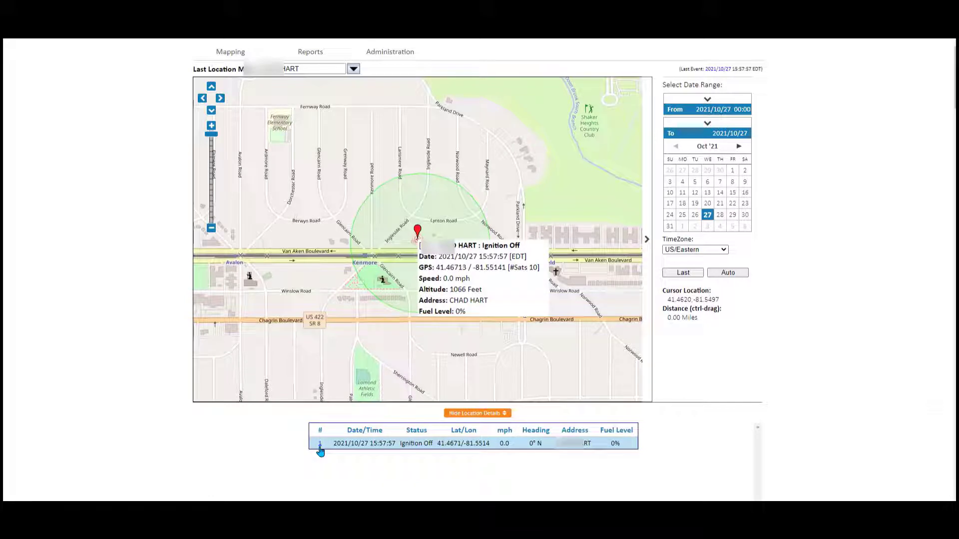
left_click(320, 446)
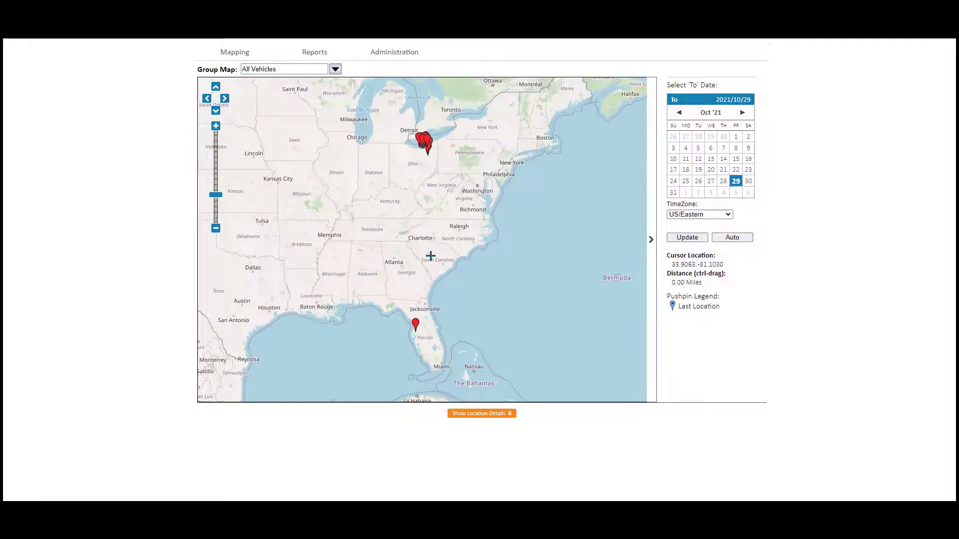
- Zoom the All Vehicles group map in and out with the scroll wheel and zoom slider
scroll(431, 256, "up", 3)
scroll(430, 256, "down", 3)
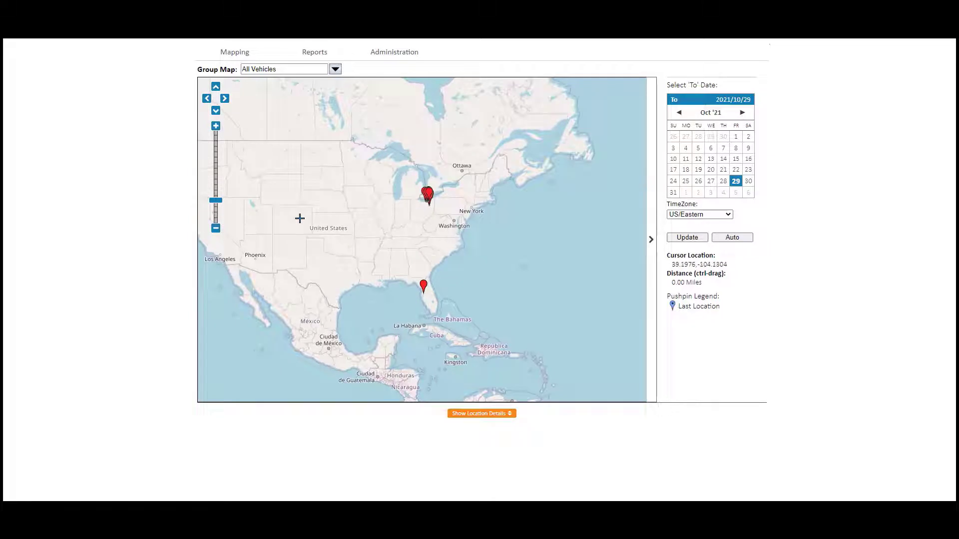
mouse_move(216, 202)
left_mouse_down()
mouse_move(218, 175)
mouse_move(215, 186)
left_mouse_up()
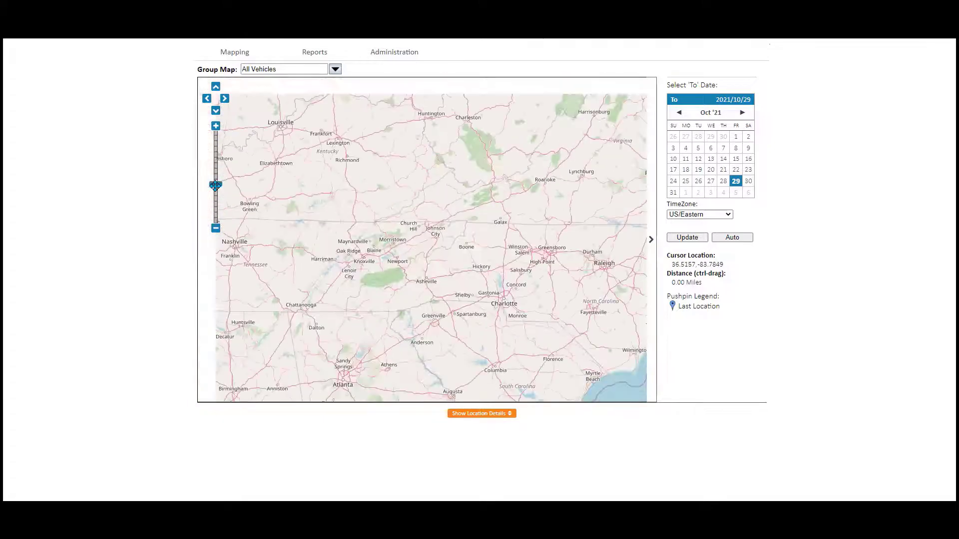
left_click(215, 127)
left_click(215, 128)
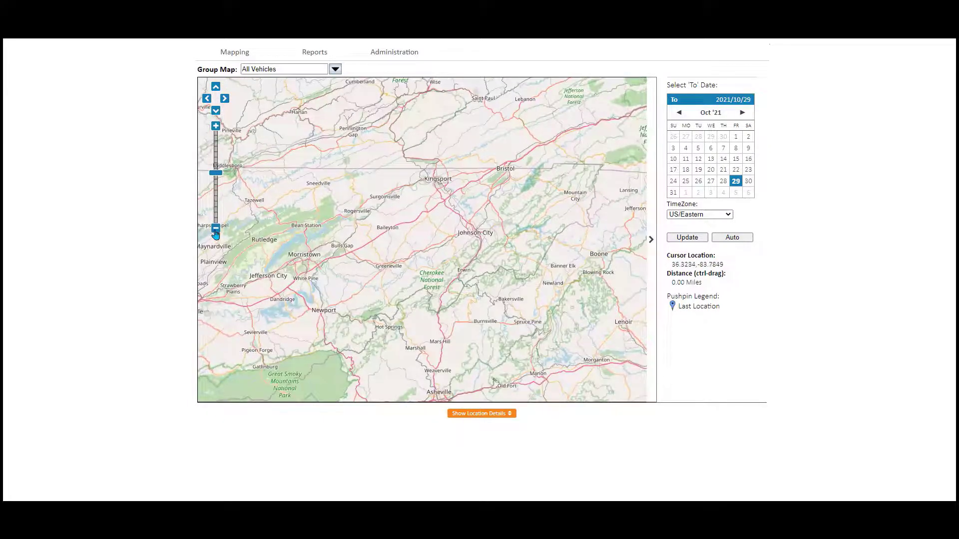
left_click(215, 229)
left_click(215, 229)
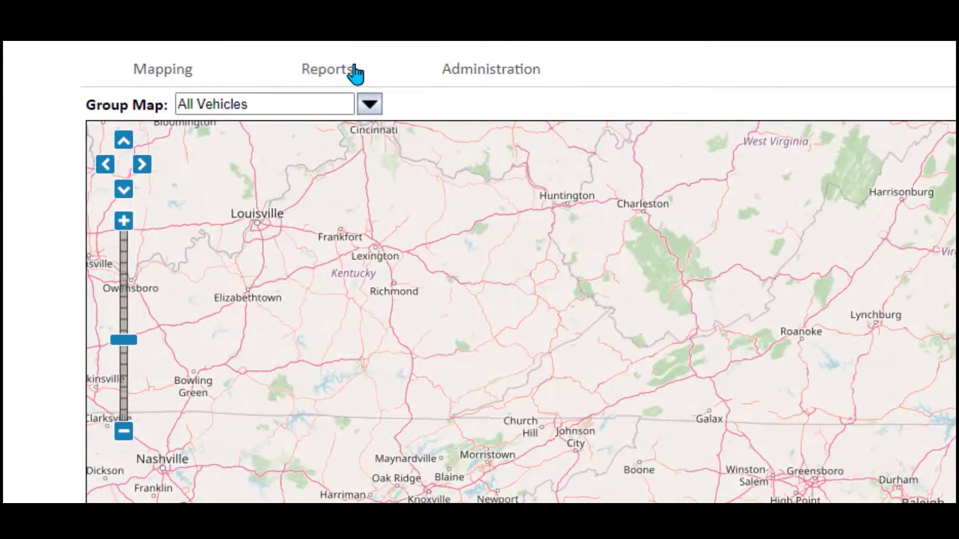
mouse_move(346, 78)
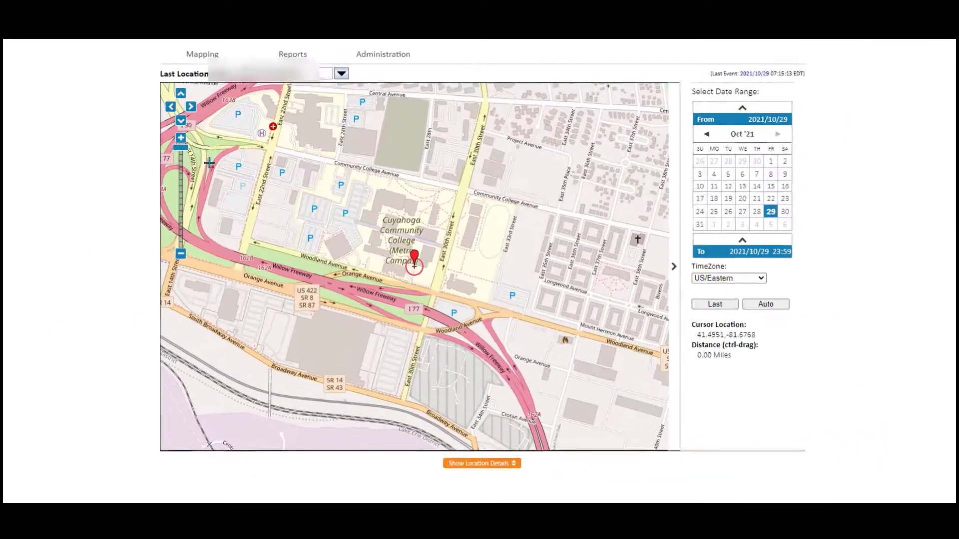
- Run Trip Report Detail (Based on Ignition On/Off) for the first vehicle for 2021/10/29
mouse_move(295, 55)
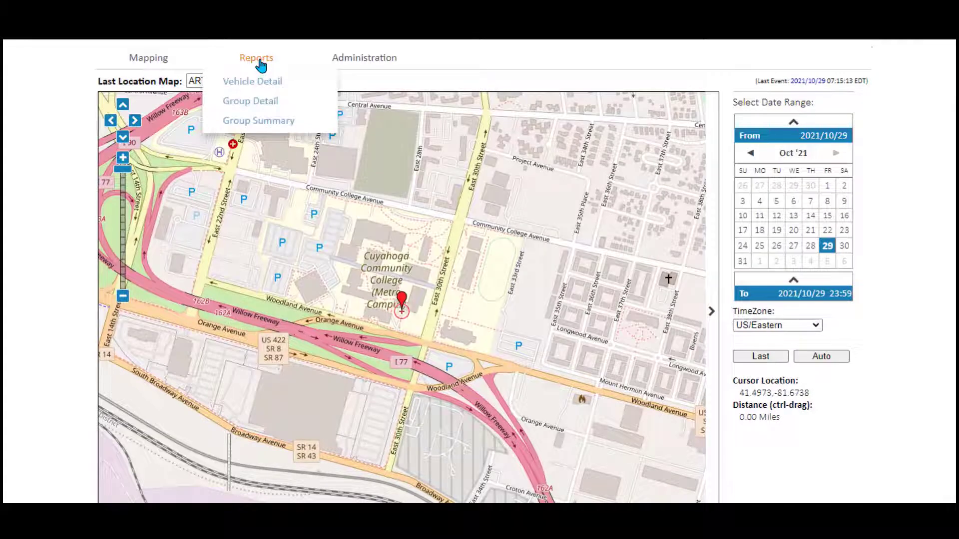
left_click(255, 86)
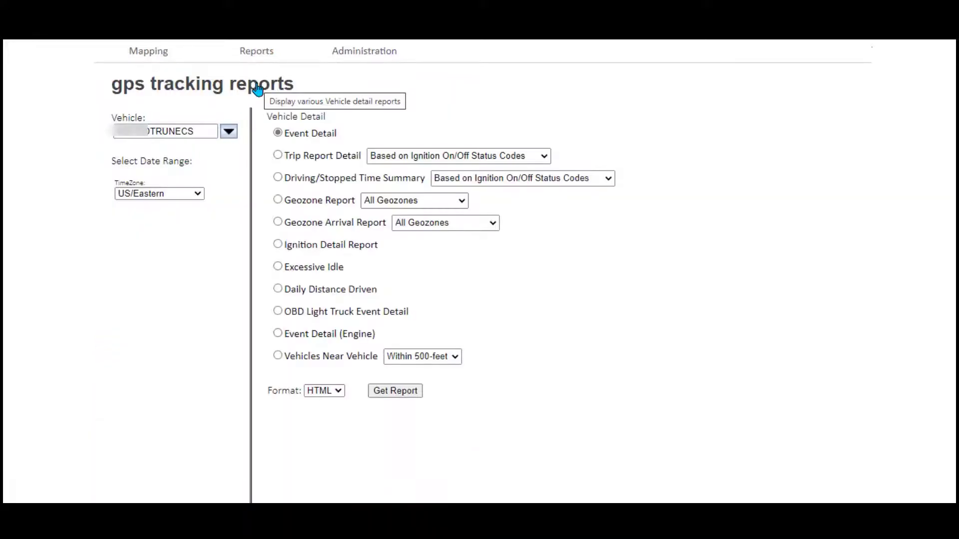
left_click(228, 132)
left_click(219, 183)
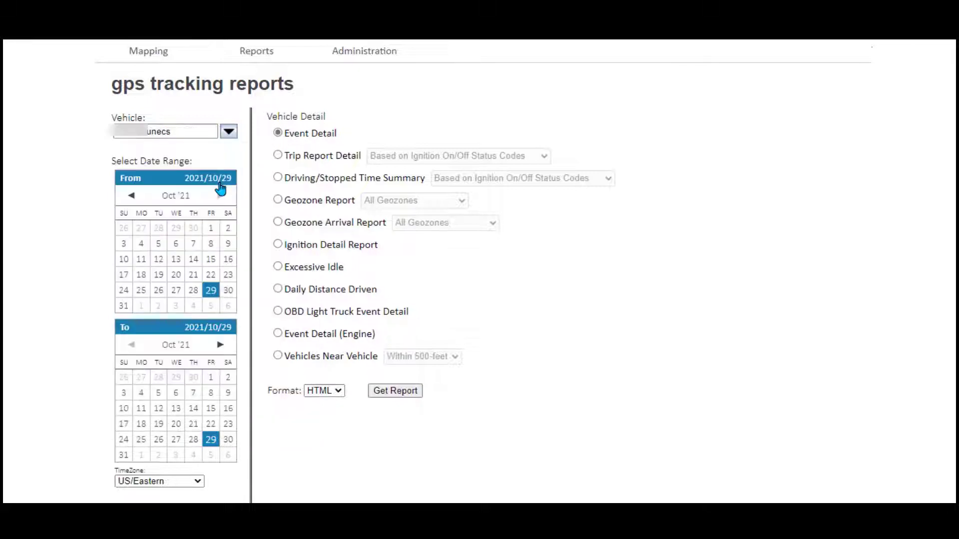
left_click(278, 156)
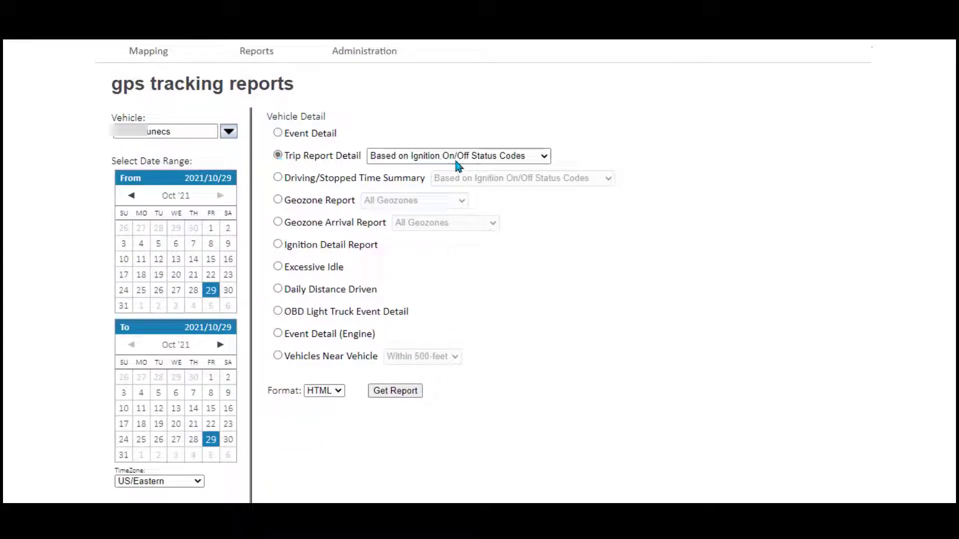
left_click(546, 158)
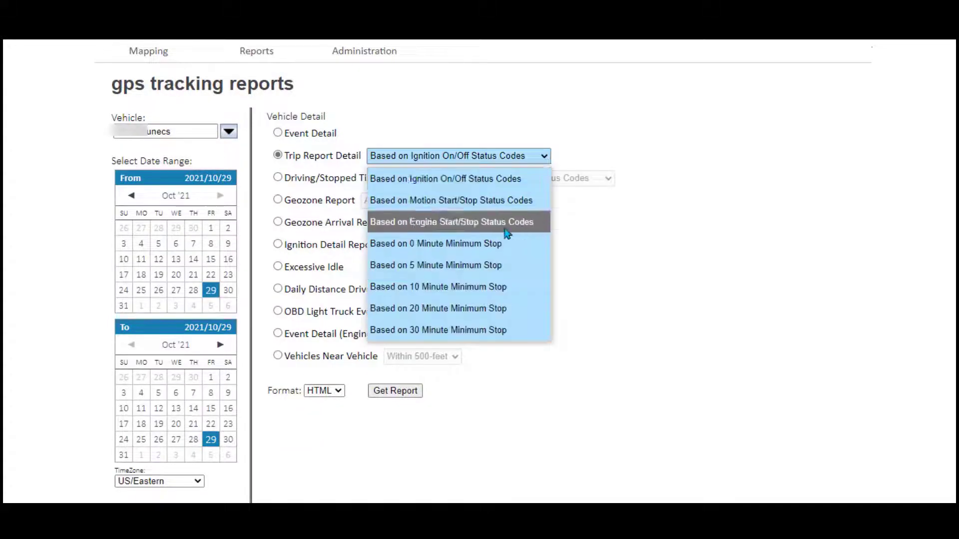
left_click(513, 186)
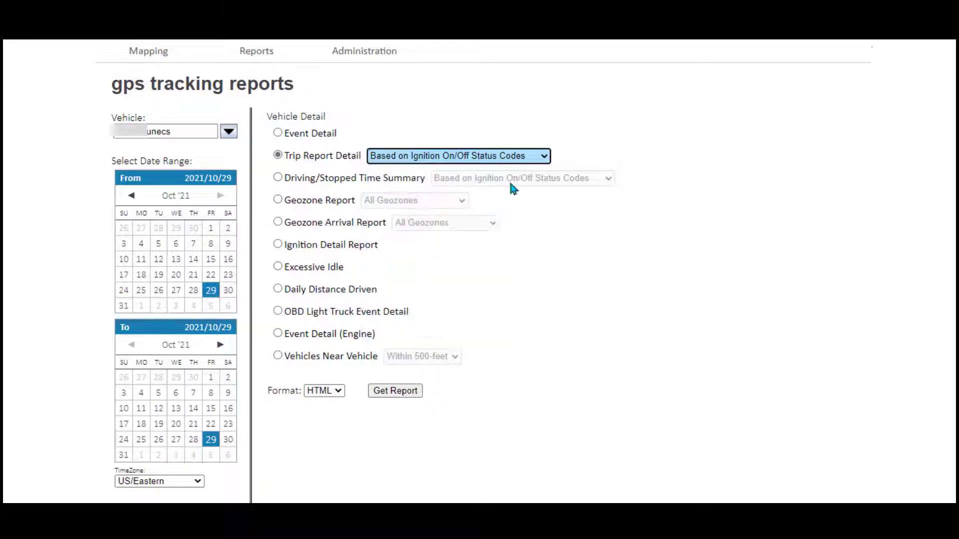
left_click(397, 392)
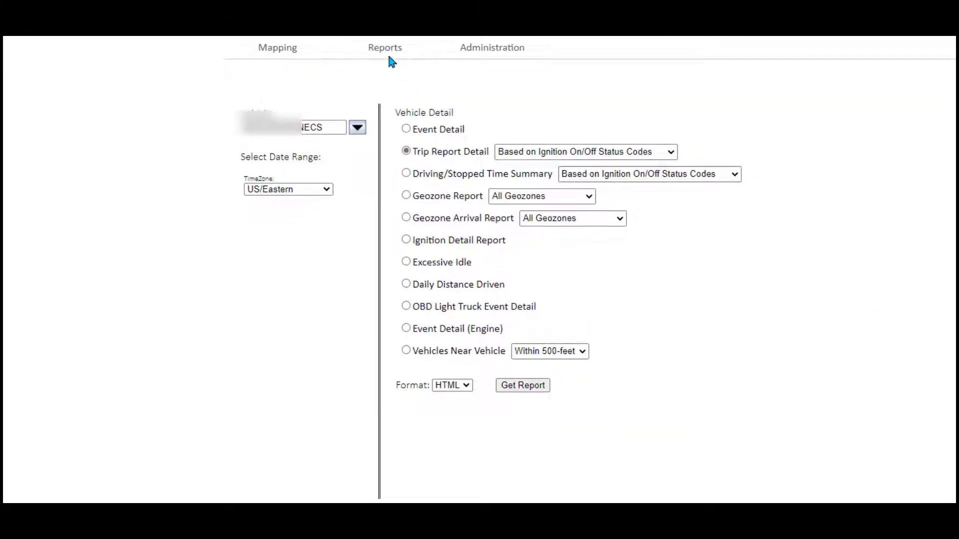
- Generate the Driving/Stopped Time Summary (by Group) report for All Vehicles for 2021/10/29
mouse_move(402, 54)
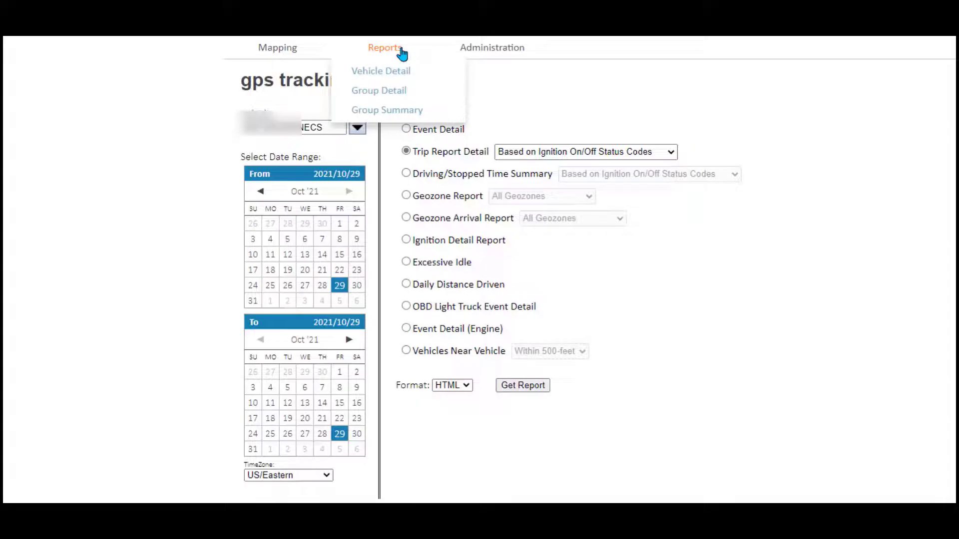
left_click(392, 92)
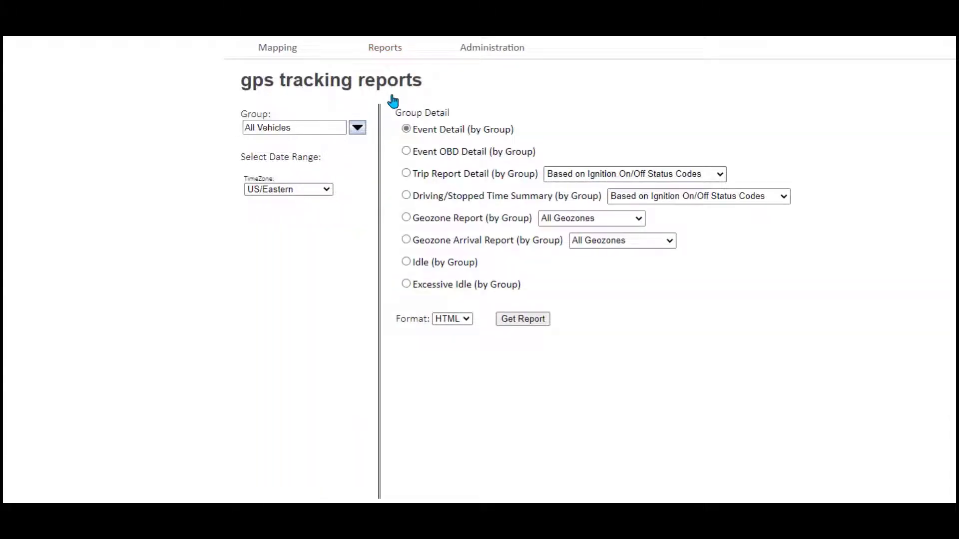
left_click(406, 196)
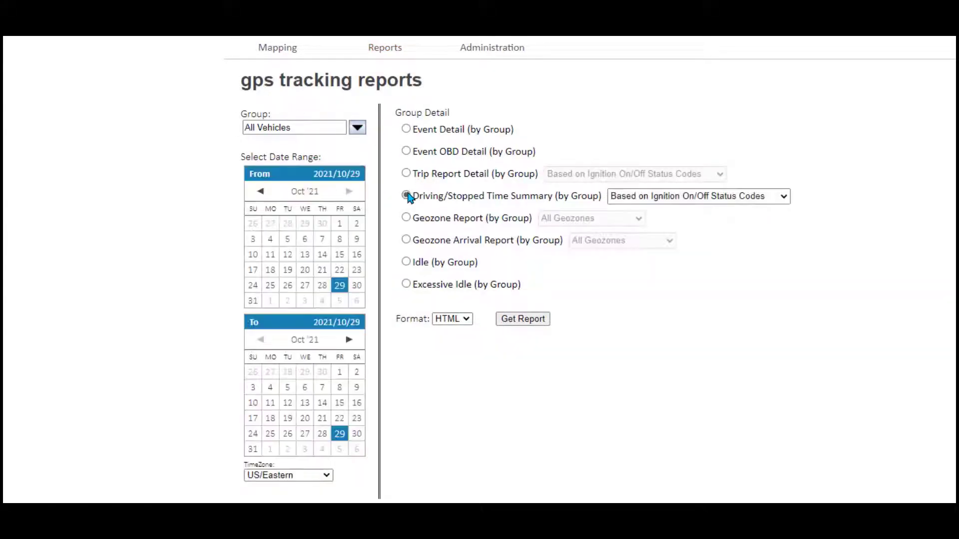
left_click(522, 319)
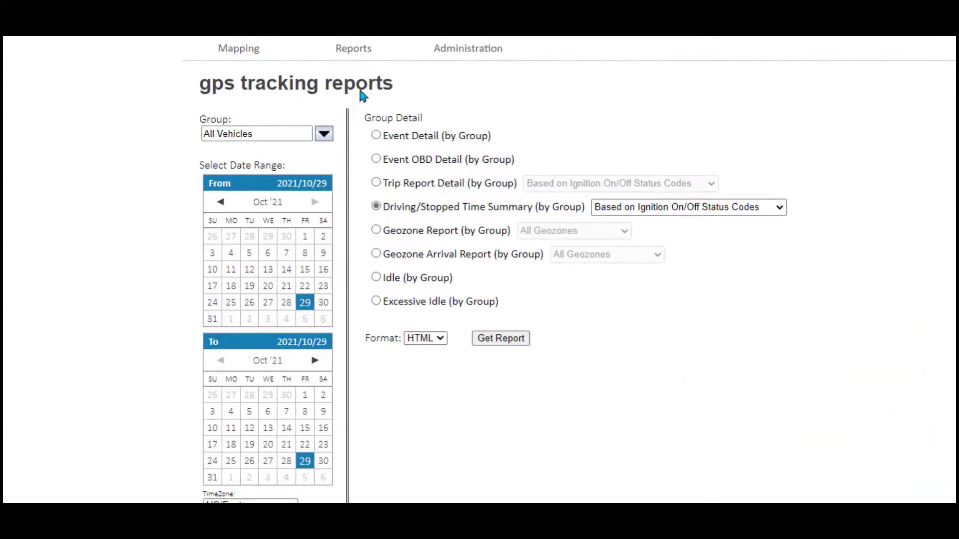
mouse_move(365, 55)
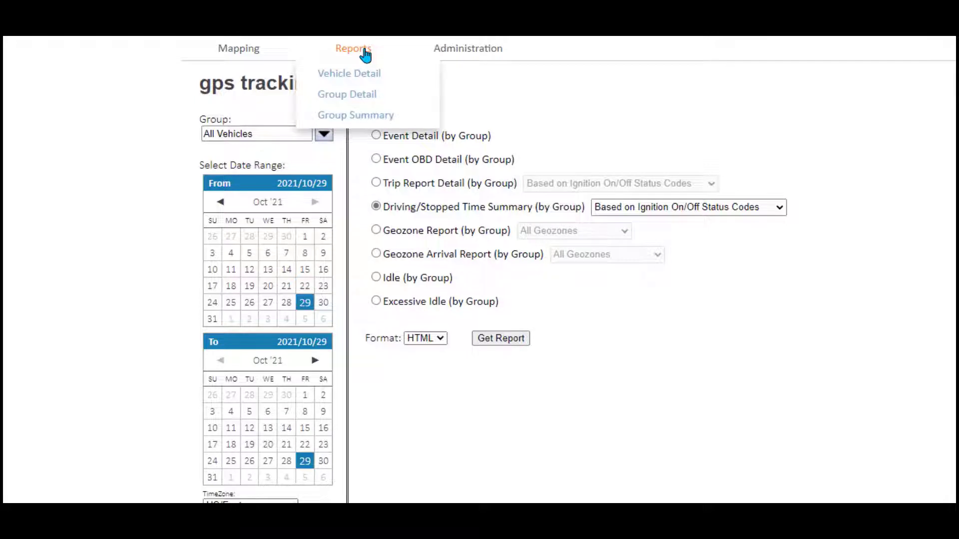
- Look through the group summary reports: Last Known Location, First Event, Excessive Last Check-in and Device Never Check-In
left_click(355, 115)
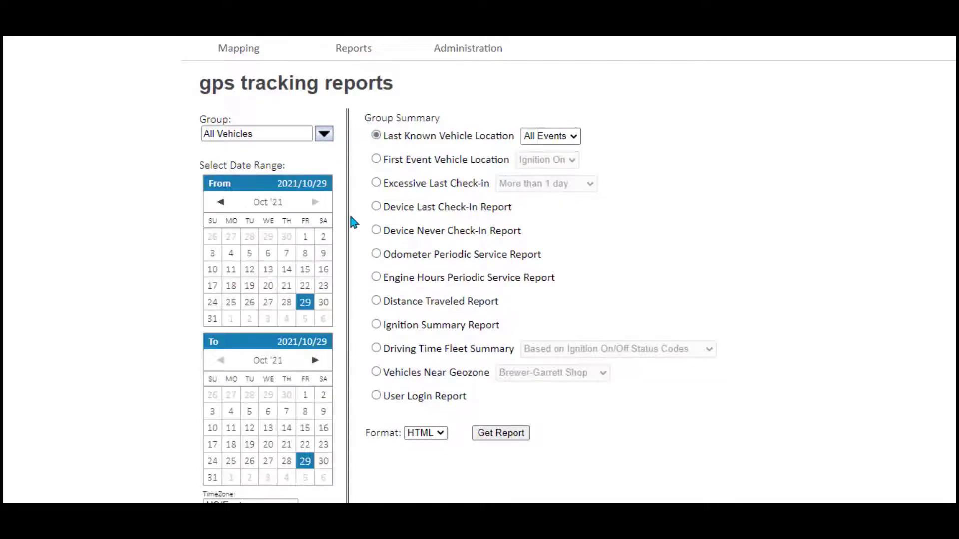
left_click(493, 438)
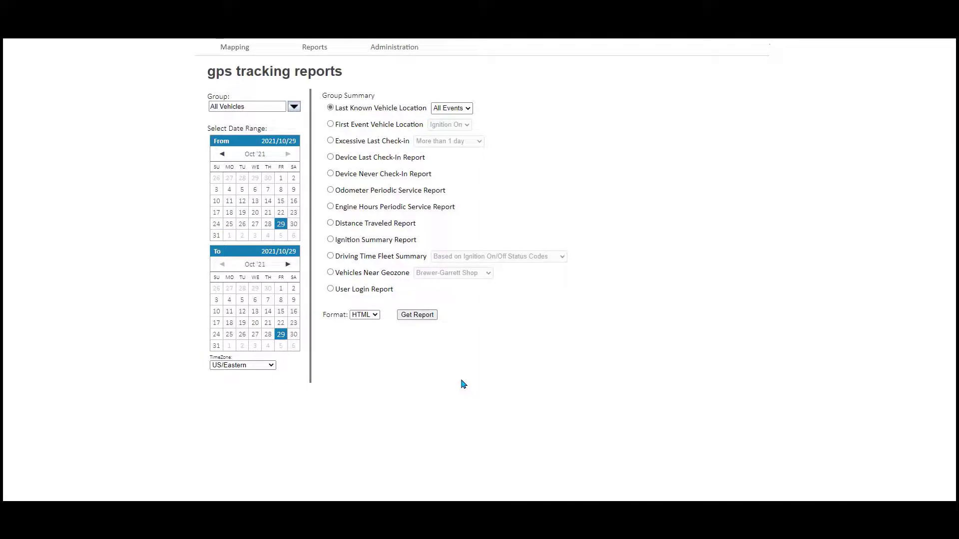
left_click(468, 109)
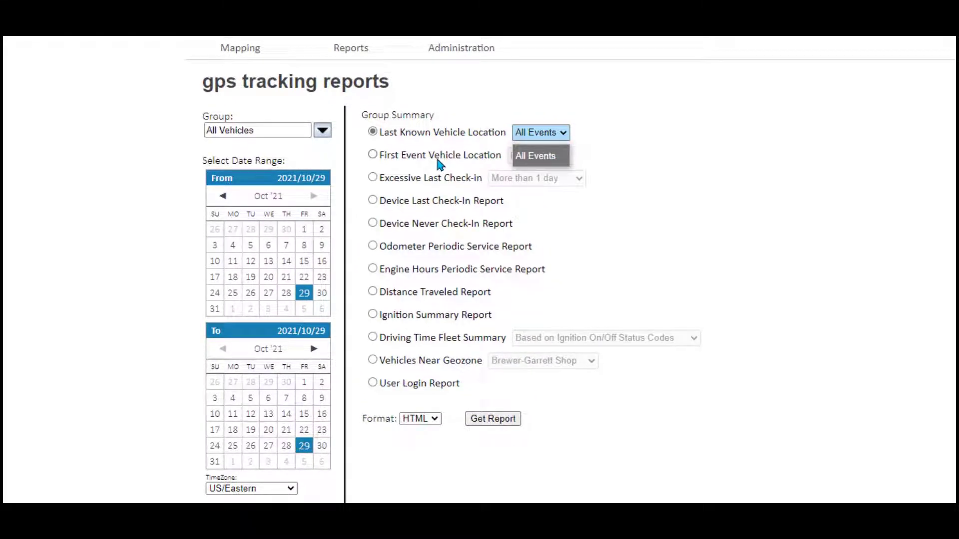
left_click(372, 155)
left_click(554, 157)
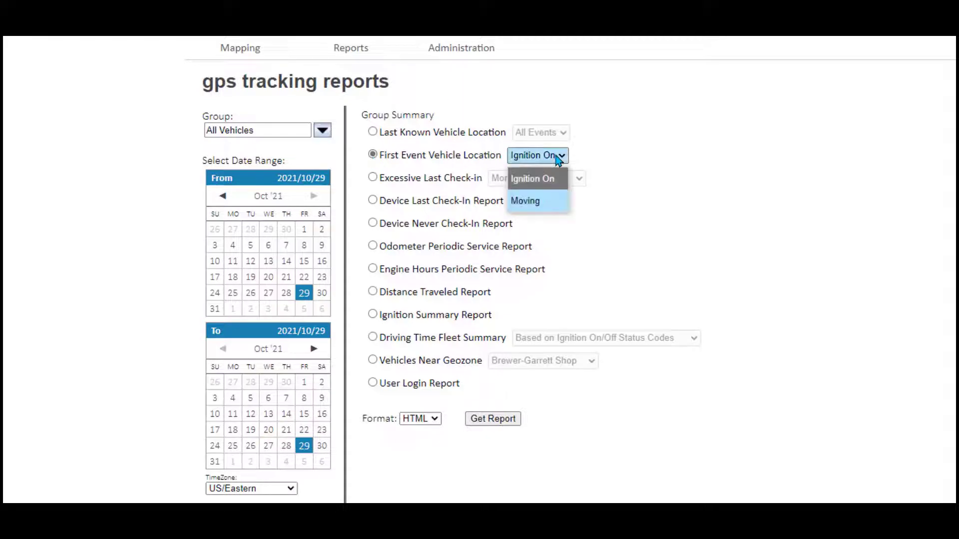
left_click(372, 178)
left_click(579, 180)
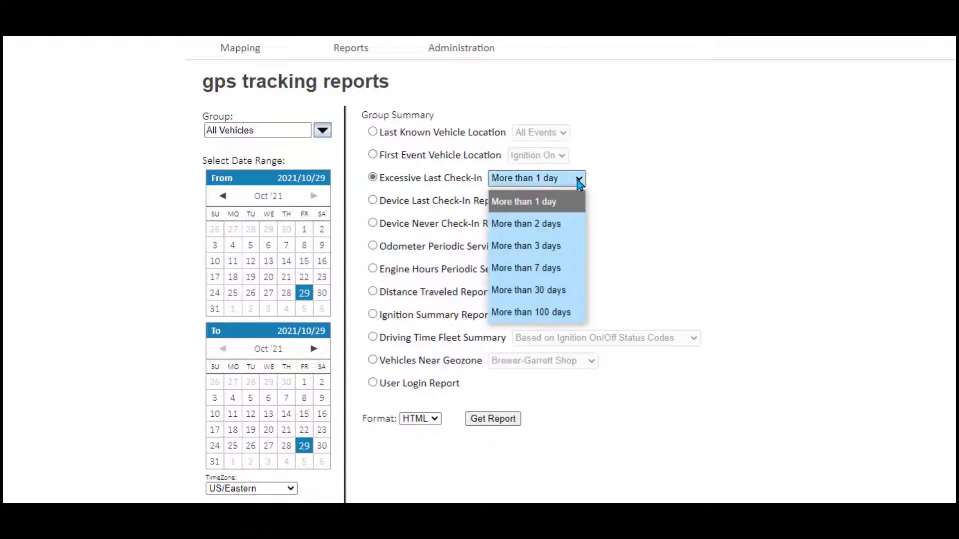
left_click(373, 223)
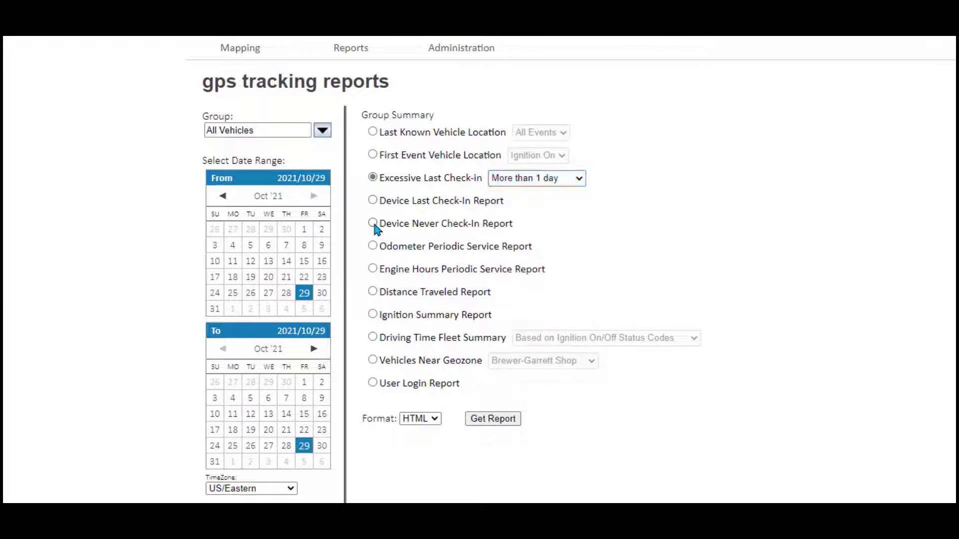
left_click(372, 223)
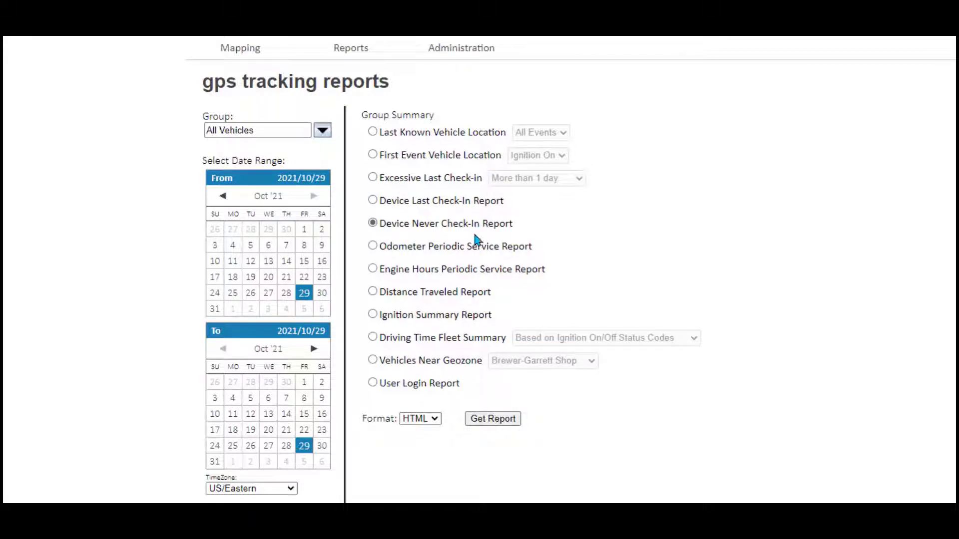
- Generate the Driving Time Fleet Summary from October 5 to October 8, 2021
left_click(375, 337)
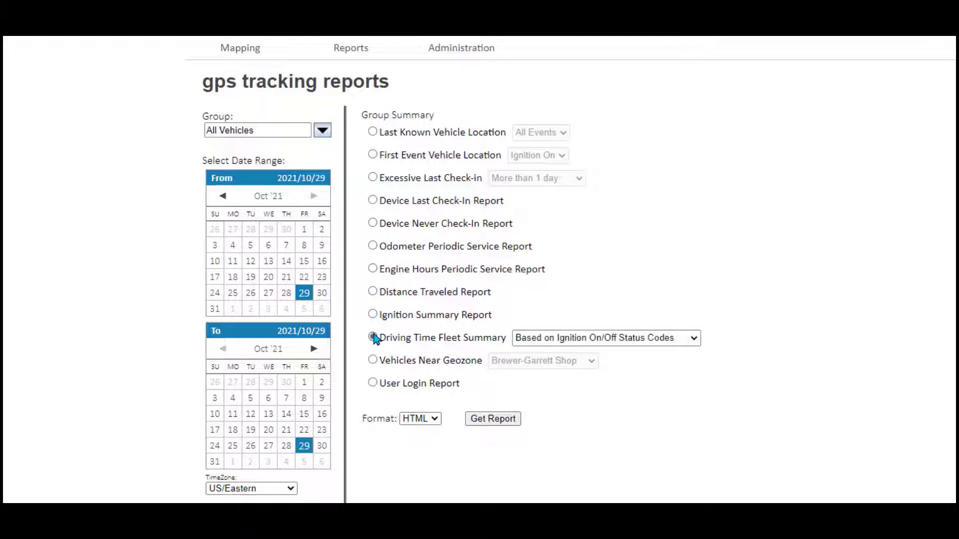
left_click(693, 340)
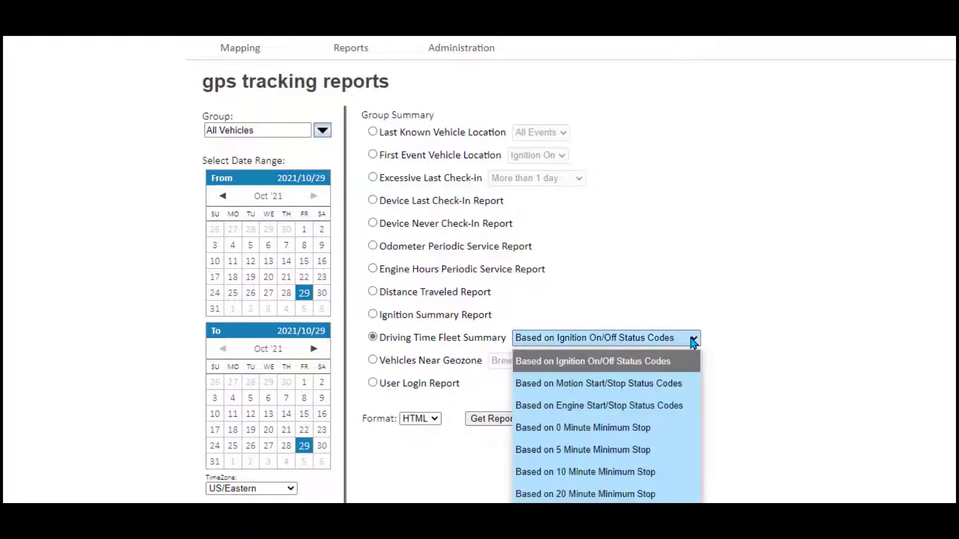
left_click(252, 255)
left_click(250, 246)
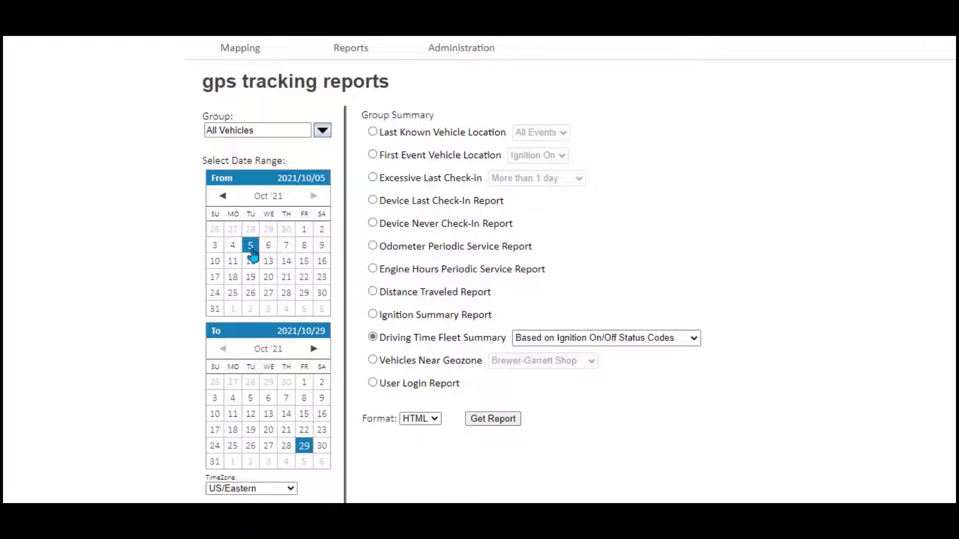
left_click(302, 399)
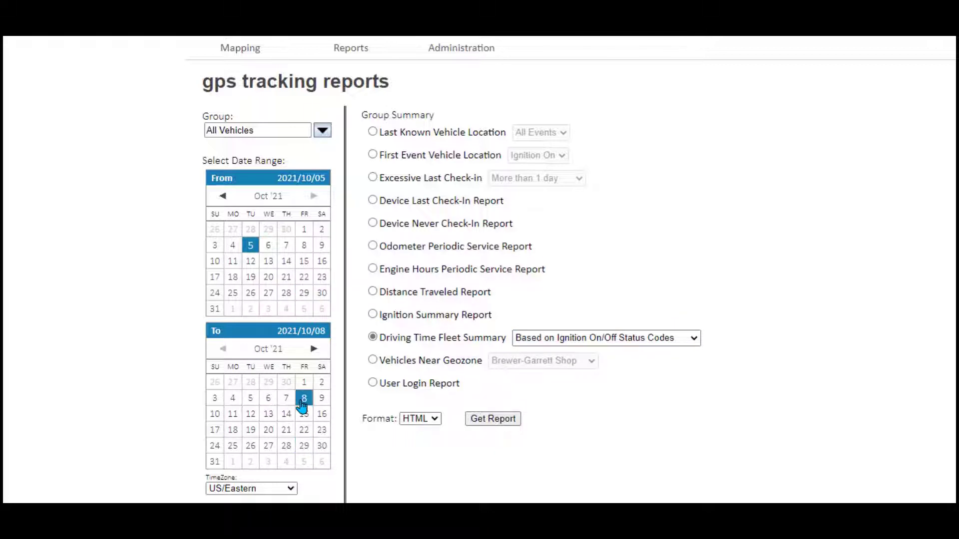
left_click(497, 420)
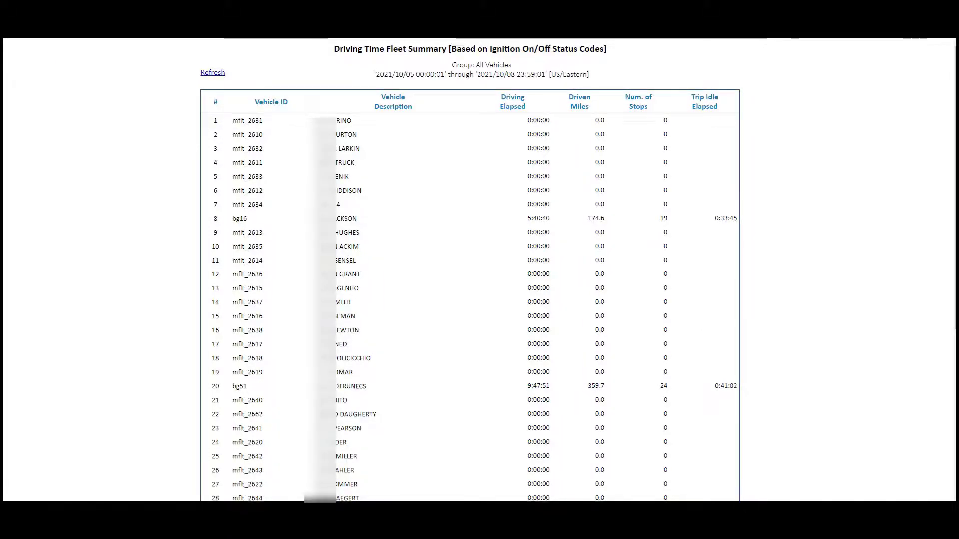
- Back on the Driving Time Fleet Summary form, change the Format from HTML to EMail
key("alt+Left")
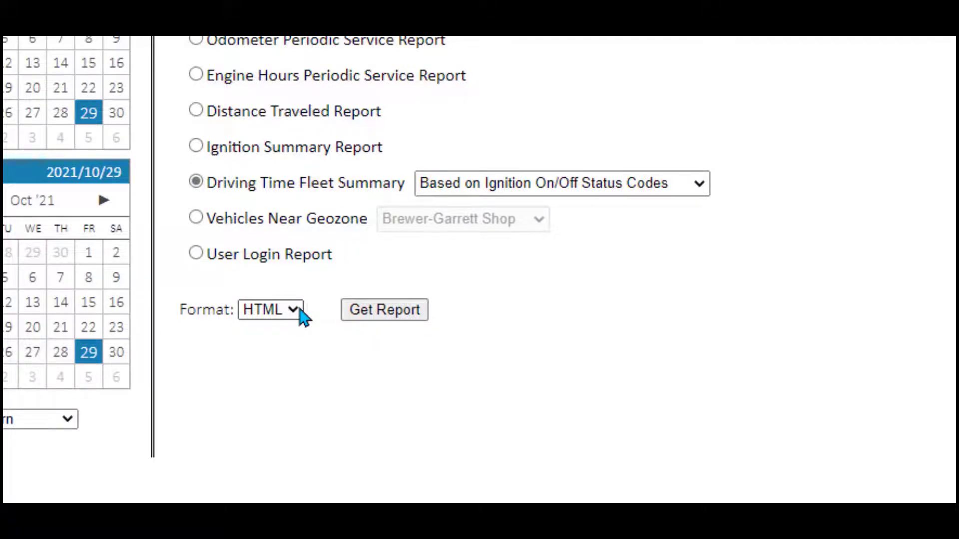
left_click(301, 311)
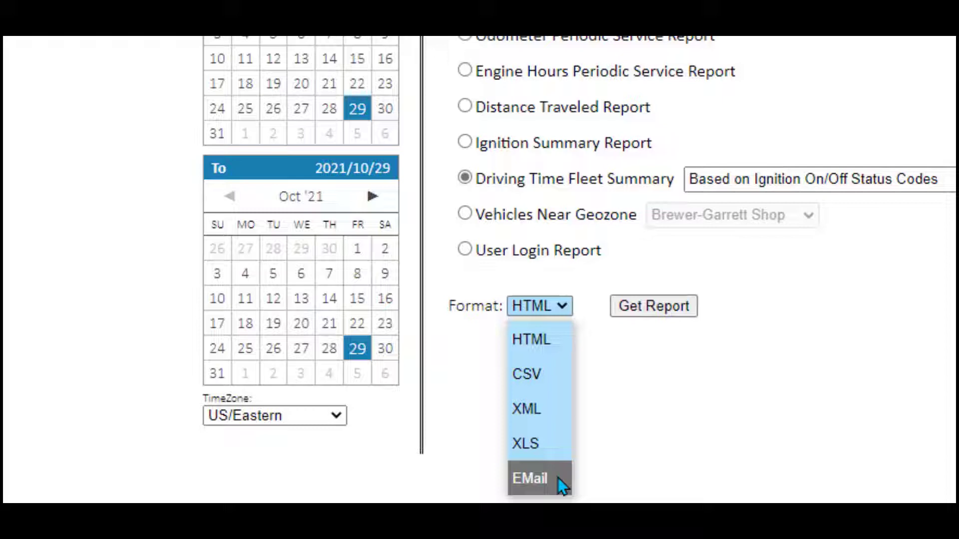
left_click(529, 478)
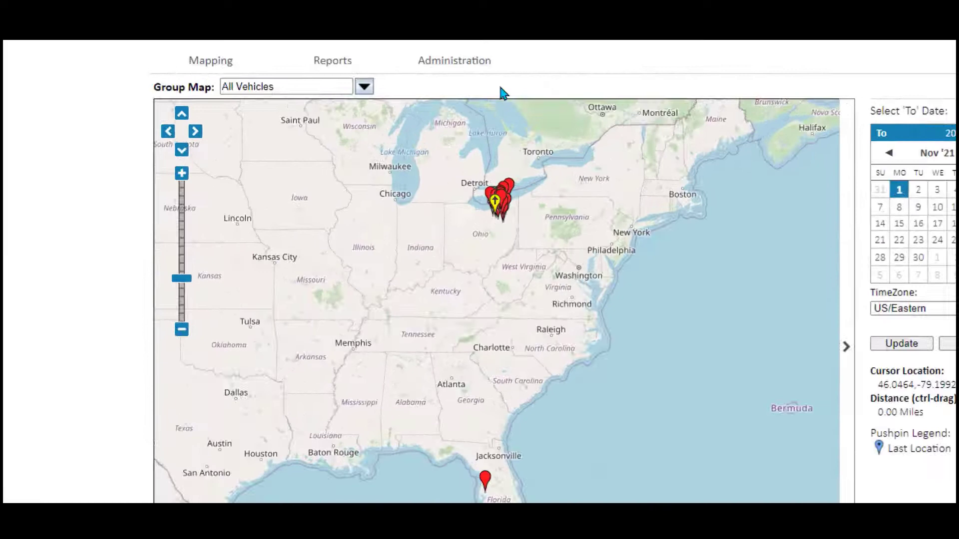
- Go to User Admin under the Administration menu
mouse_move(478, 63)
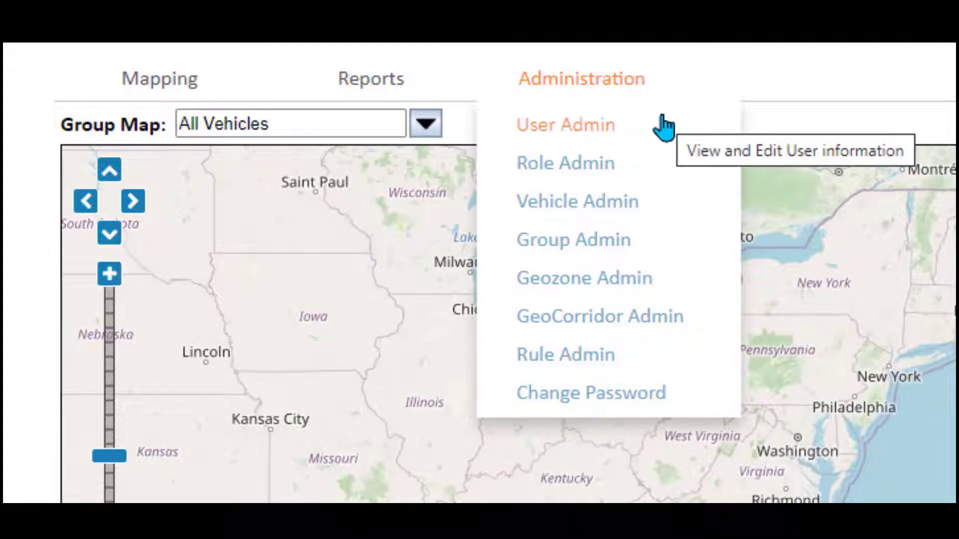
left_click(567, 122)
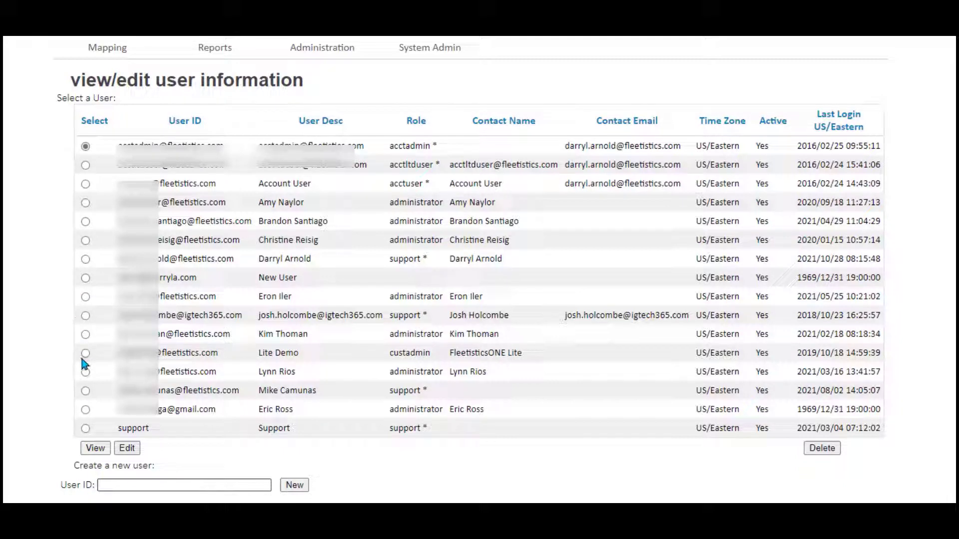
left_click(85, 372)
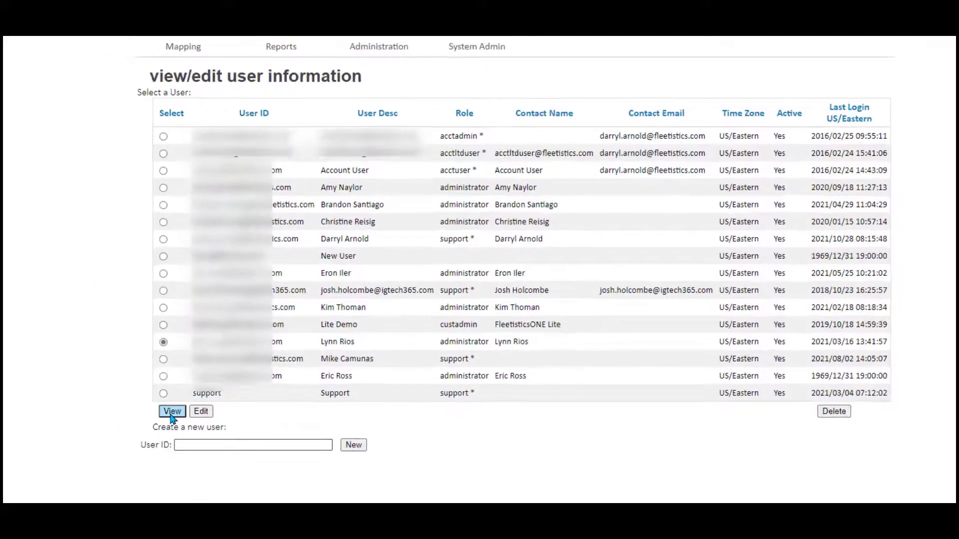
left_click(171, 412)
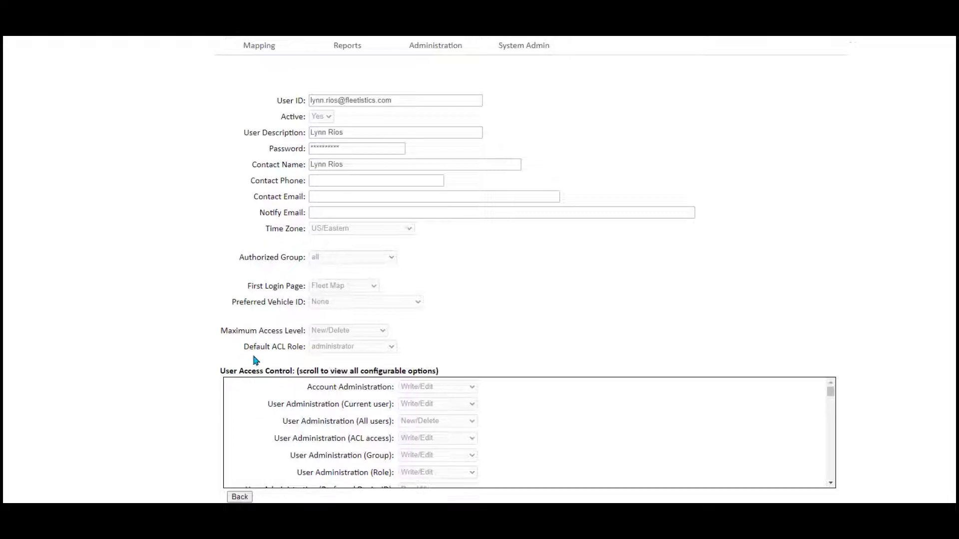
left_click(239, 497)
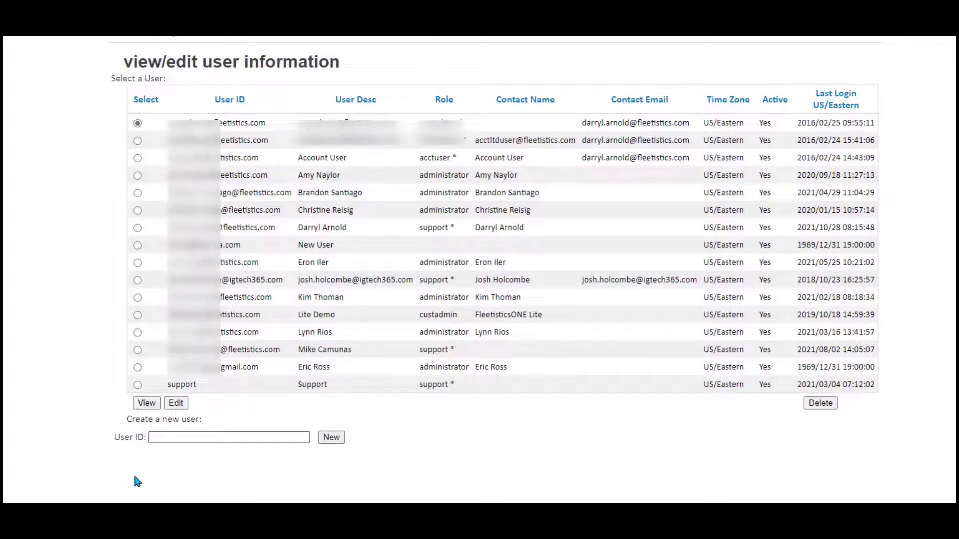
left_click(138, 333)
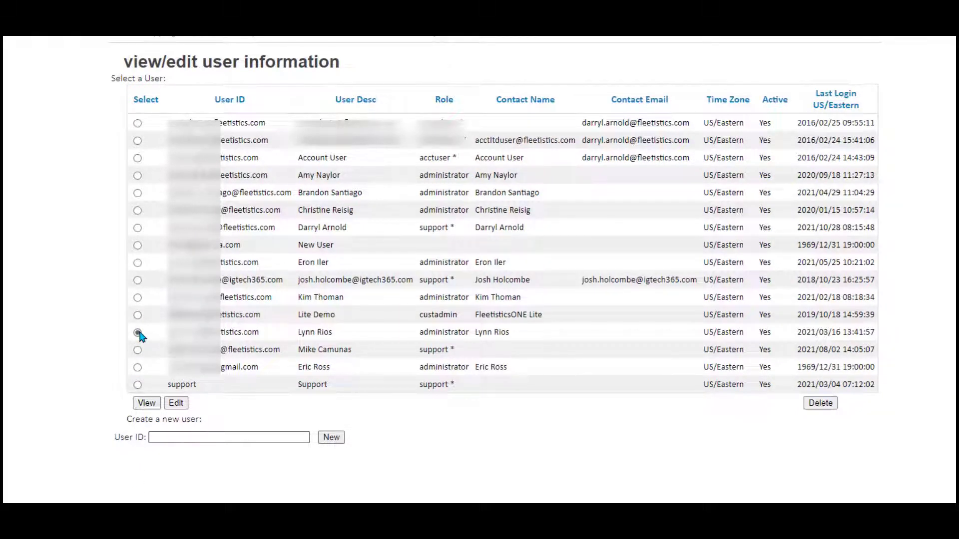
left_click(175, 404)
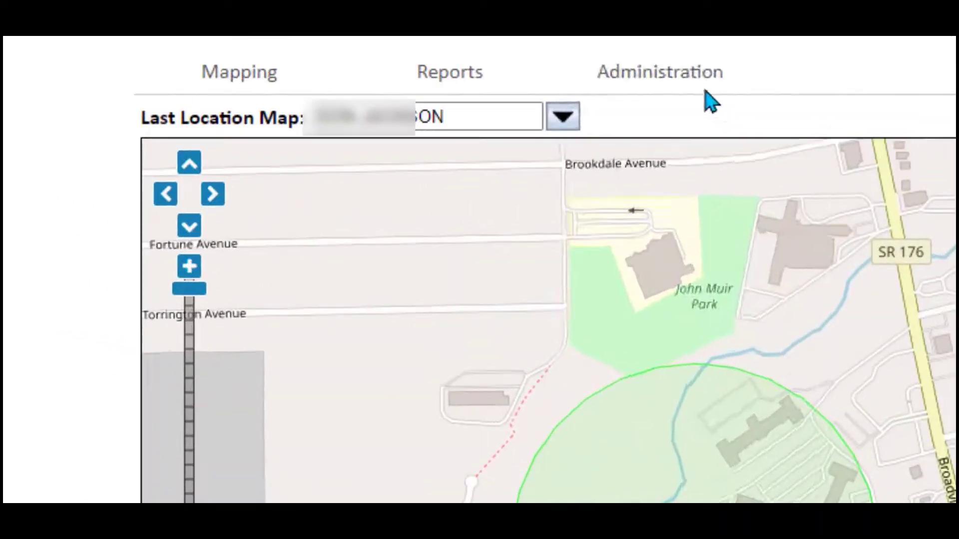
- Show the Administration menu's dropdown over the Last Location Map page
mouse_move(681, 81)
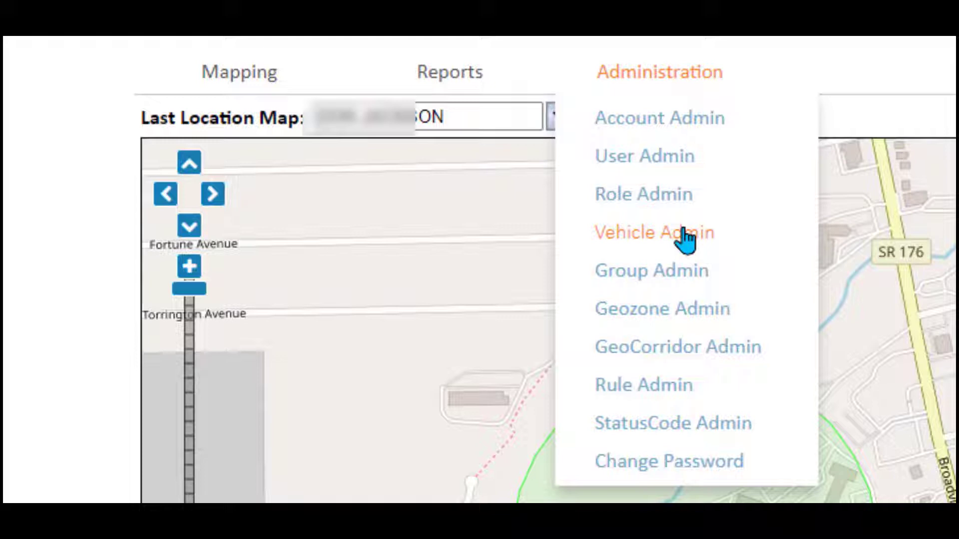
- Go to Vehicle Admin from the Administration menu
left_click(683, 231)
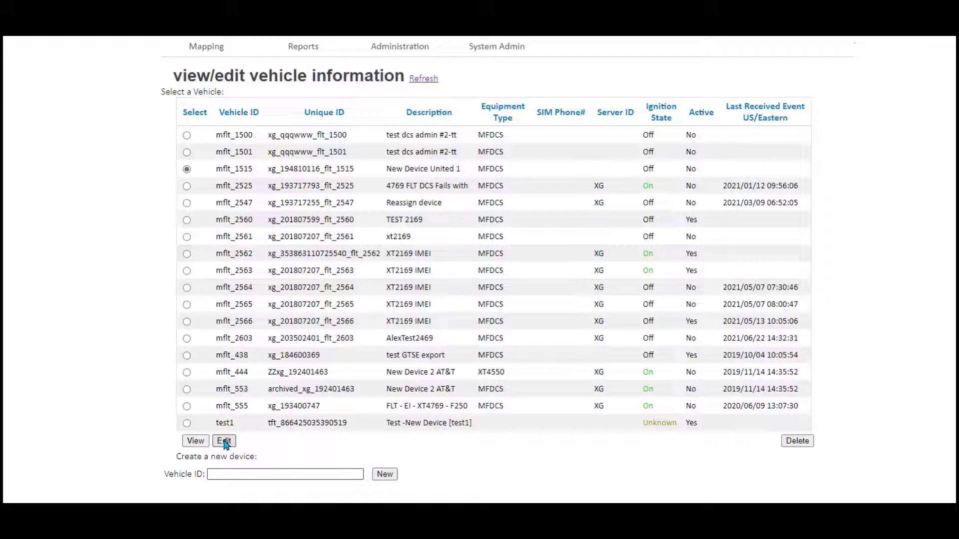
- Edit mflt_1515's description, trying 'Truck 125' and 'Blue Chevy Pick up', ending with the driver's-name truck label
left_click(224, 441)
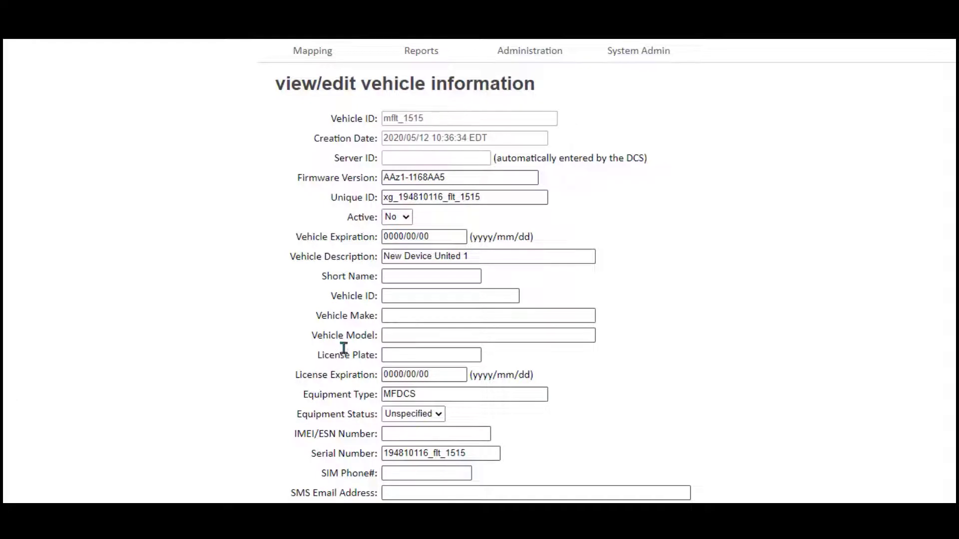
triple_click(480, 257)
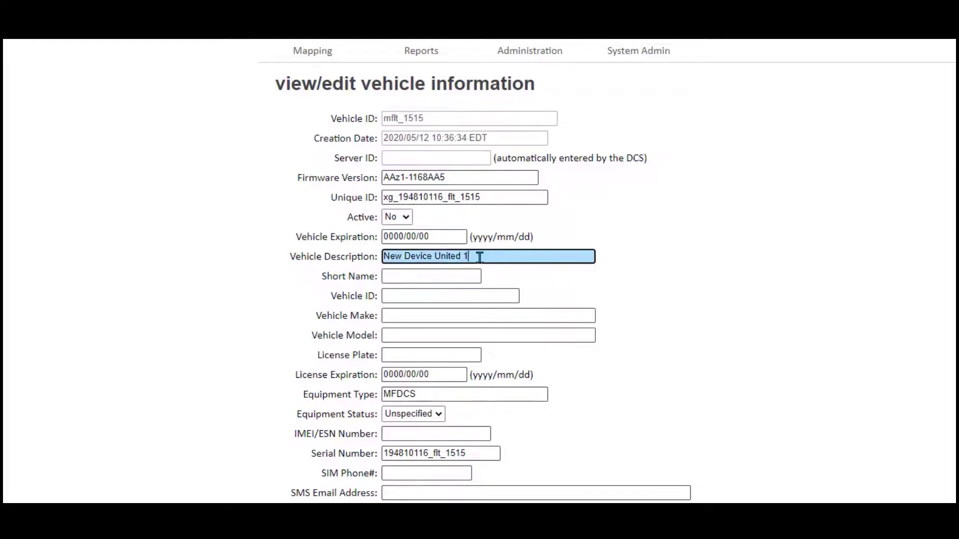
left_click_drag(480, 257, 336, 258)
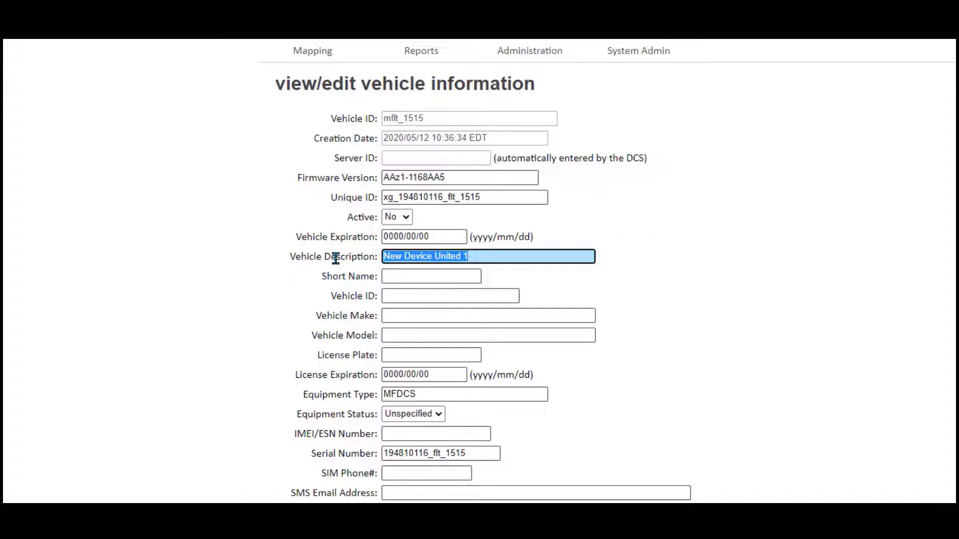
type("Tr")
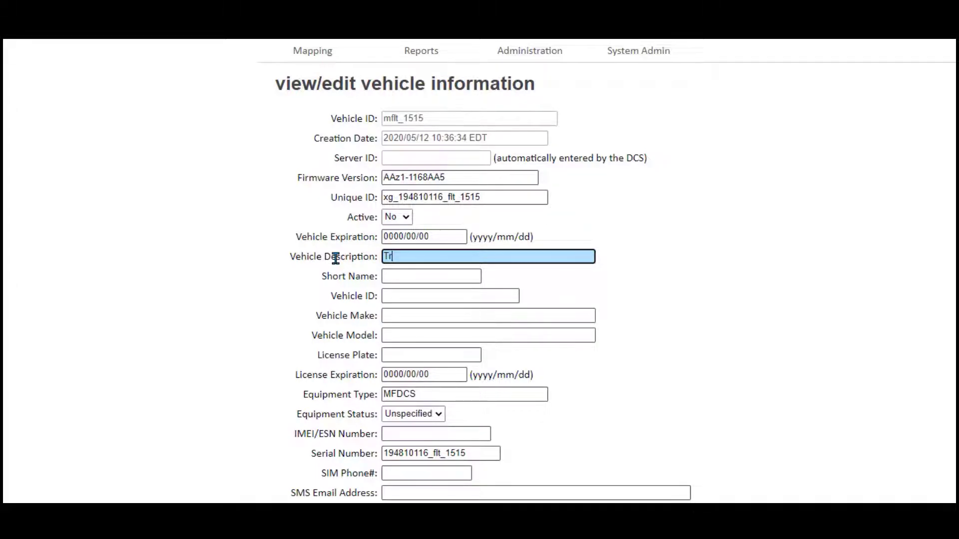
type("uck 125")
type(", Bob Smith")
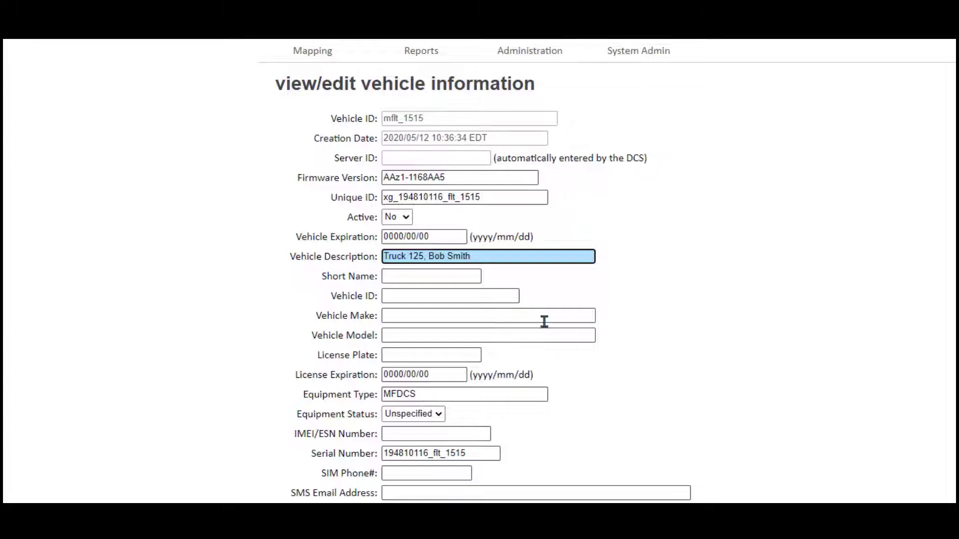
left_click_drag(497, 255, 358, 260)
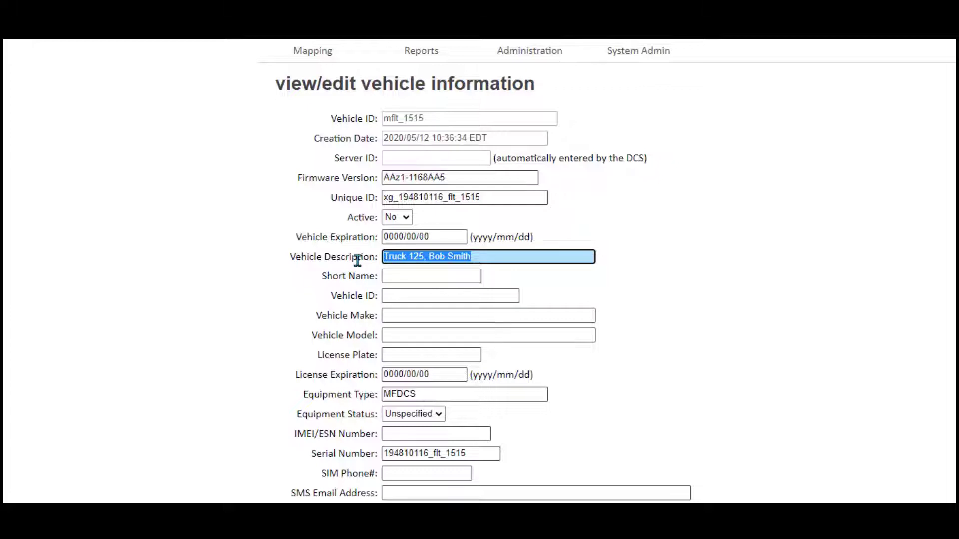
type("B")
type("u")
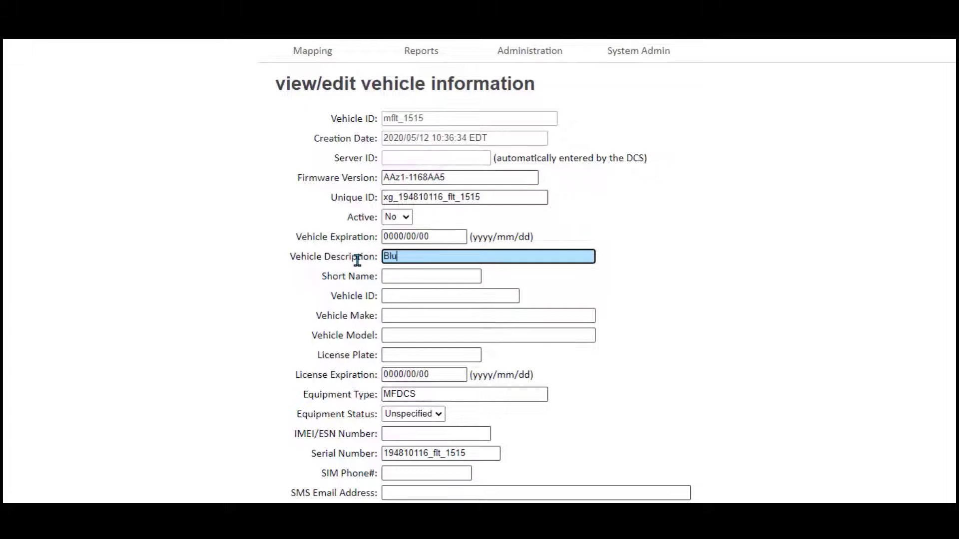
type("e Chevy Pick up")
key("BackSpace")
key("BackSpace")
key("BackSpace")
key("BackSpace")
key("BackSpace")
key("BackSpace")
key("BackSpace")
key("BackSpace")
key("BackSpace")
key("BackSpace")
key("BackSpace")
key("BackSpace")
key("BackSpace")
key("BackSpace")
key("BackSpace")
key("BackSpace")
key("BackSpace")
key("BackSpace")
type("John's truck")
- Tick the Electrical [5] checkbox under Group Membership for mflt_1515
scroll(425, 215, "down", 3)
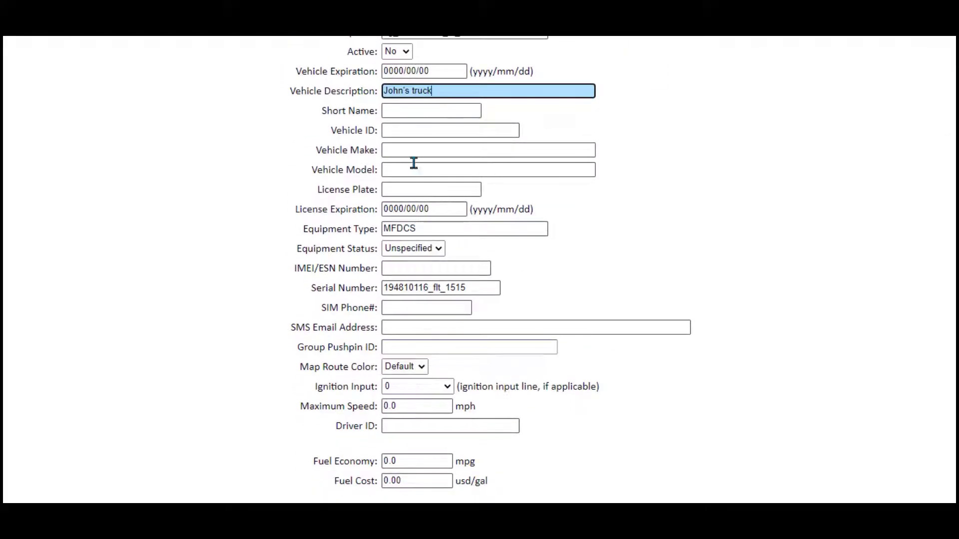
scroll(413, 162, "down", 10)
scroll(434, 250, "down", 4)
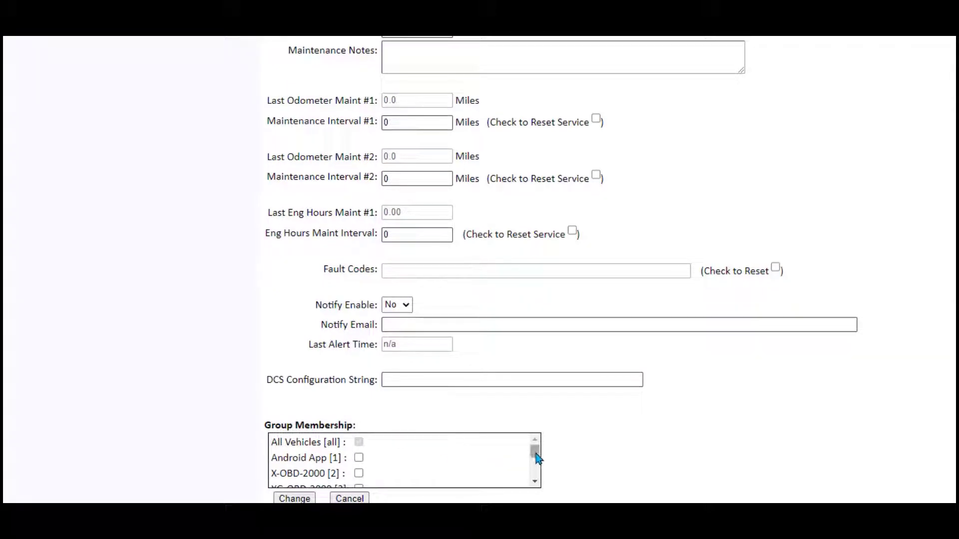
left_click_drag(535, 454, 536, 478)
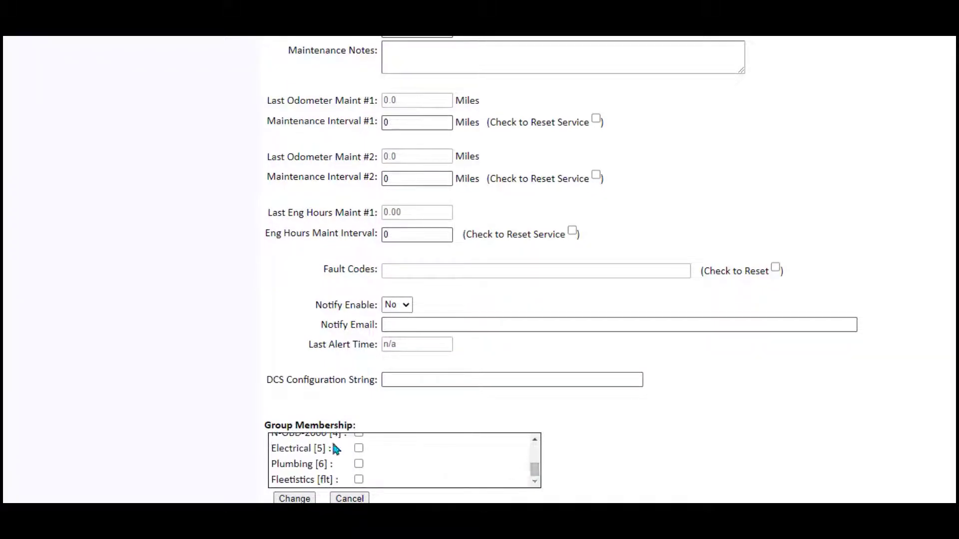
left_click(358, 449)
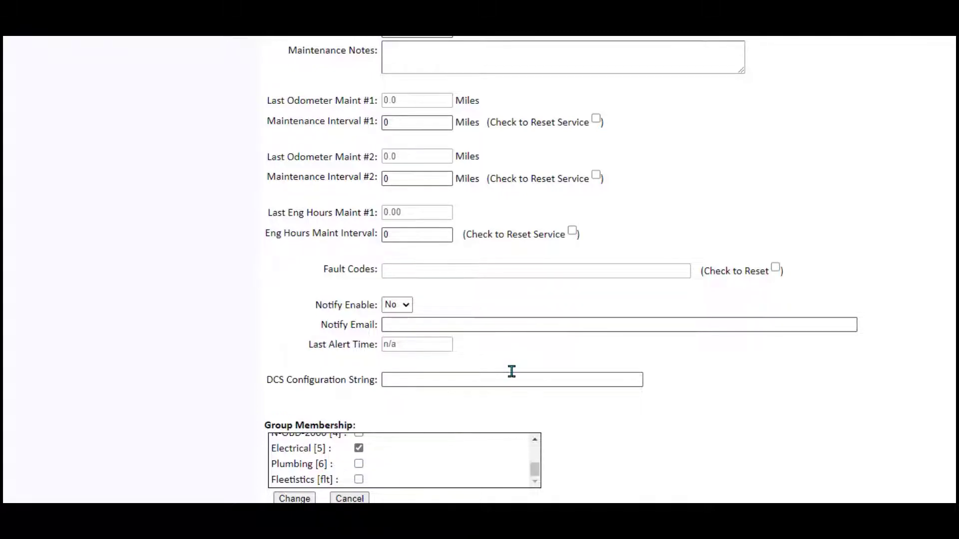
scroll(511, 370, "up", 12)
scroll(512, 370, "up", 1)
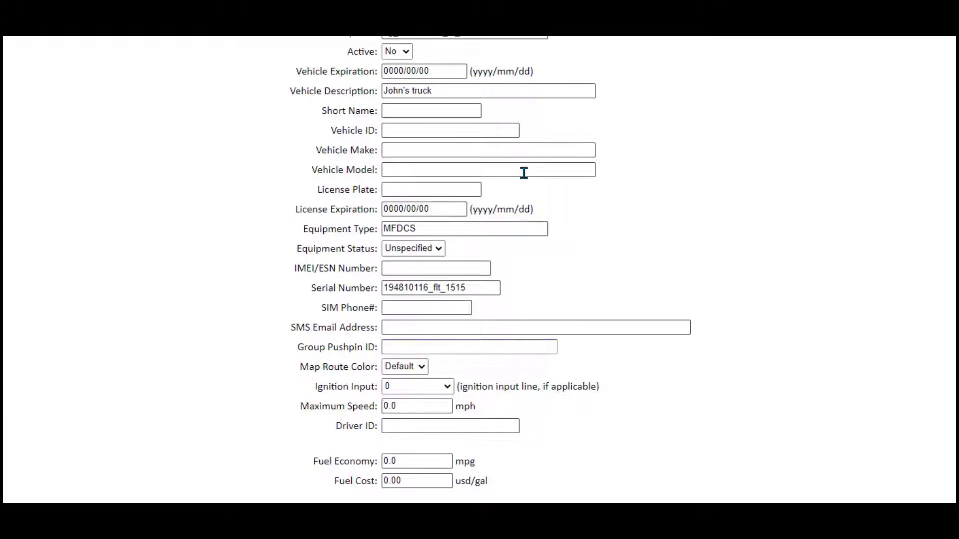
- Enter 'Elec1' as the vehicle's short name
left_click(465, 110)
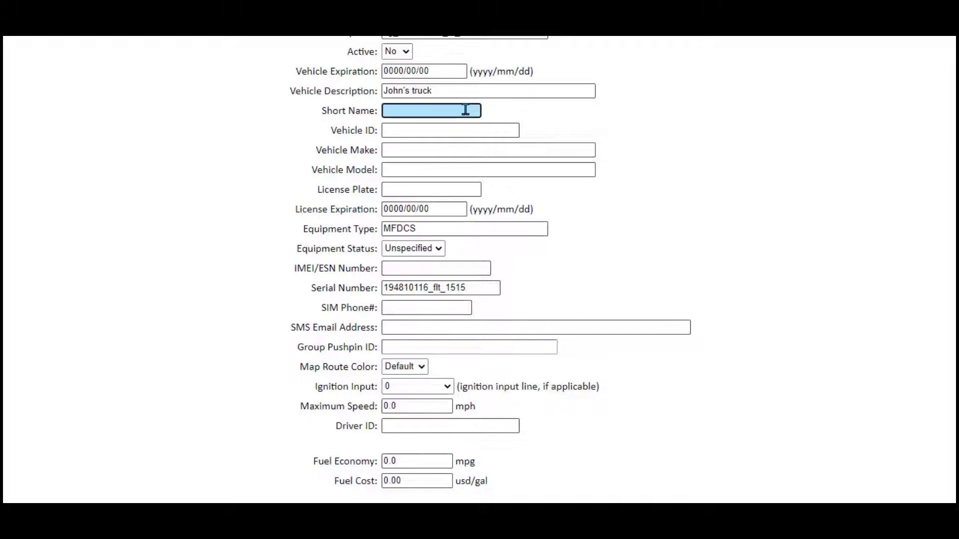
type("Elec1")
scroll(468, 314, "down", 3)
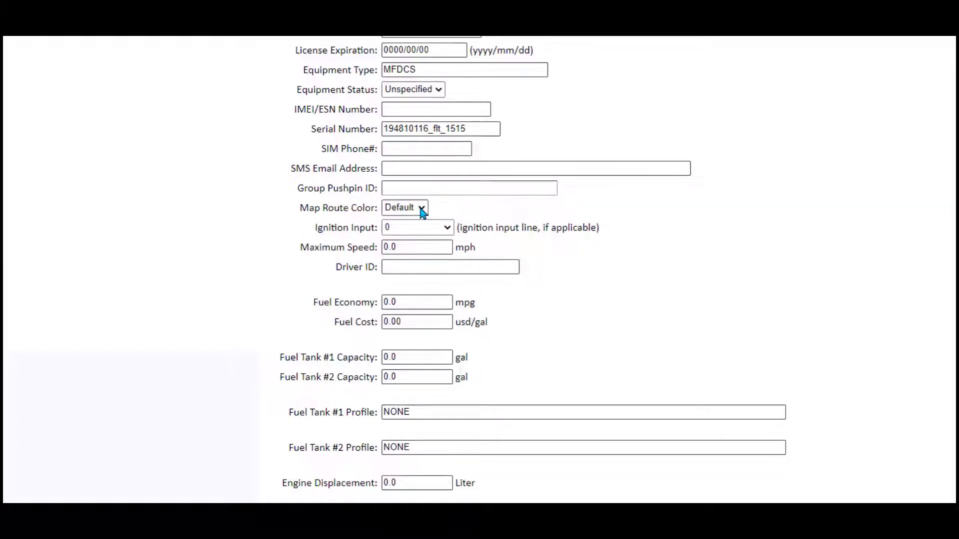
- Set the map route colour to Black after trying Orange and Cyan, and bring up the group pushpin choices
left_click(422, 209)
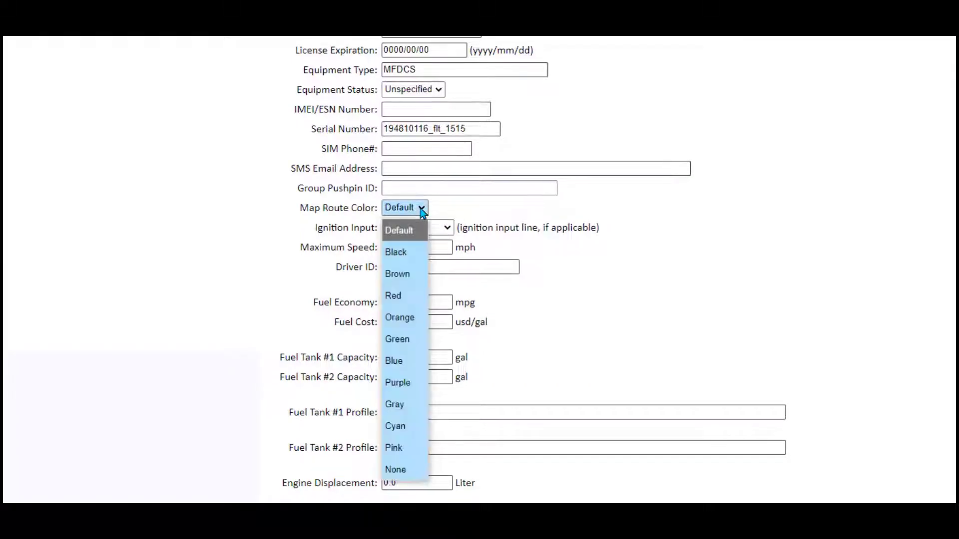
left_click(410, 320)
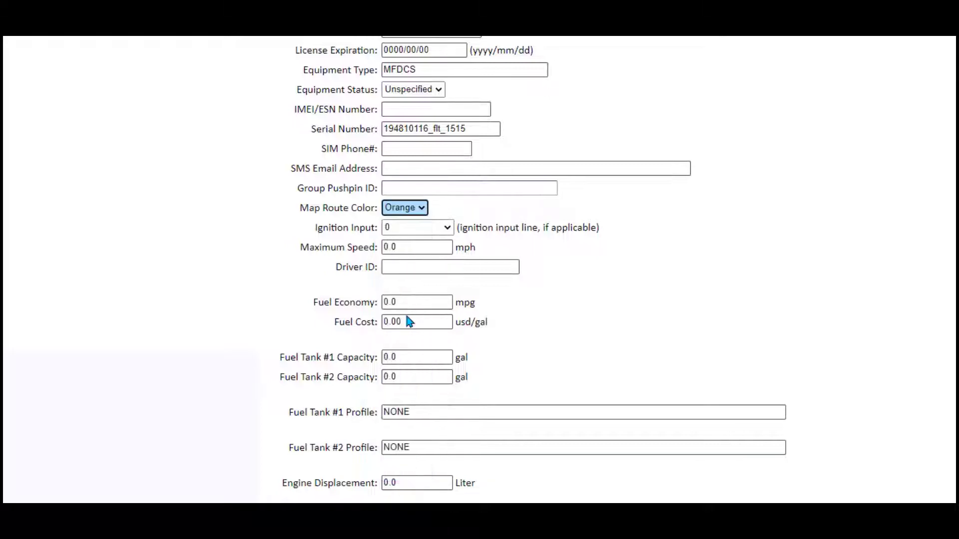
left_click(420, 209)
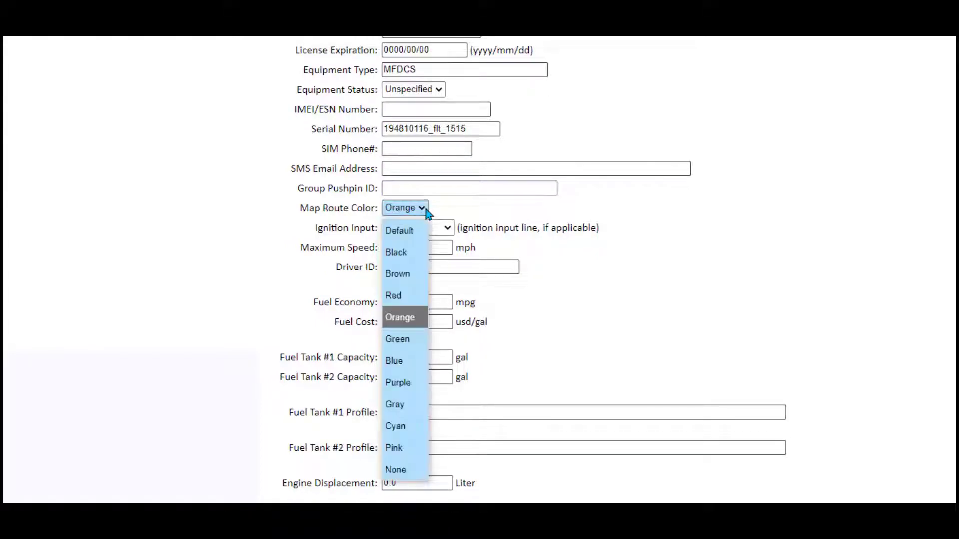
left_click(399, 429)
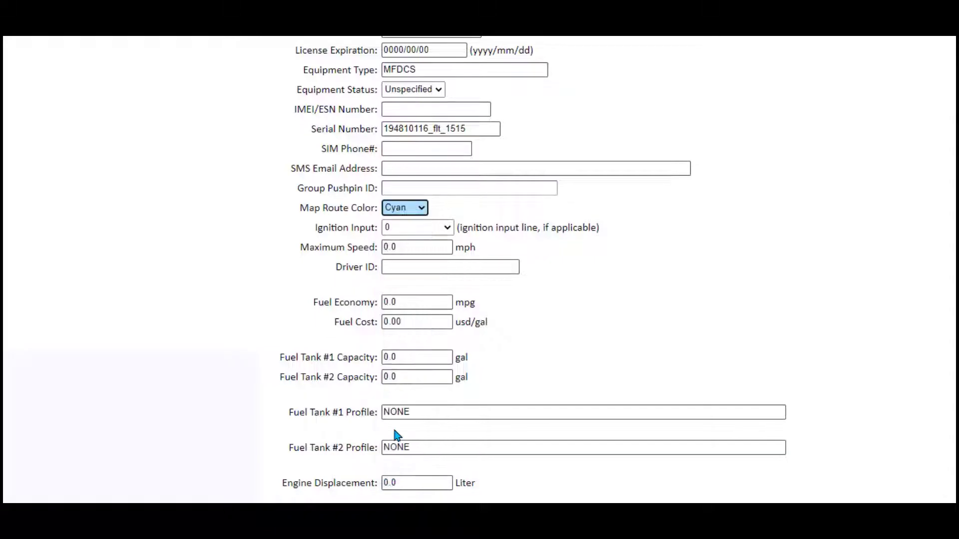
left_click(423, 210)
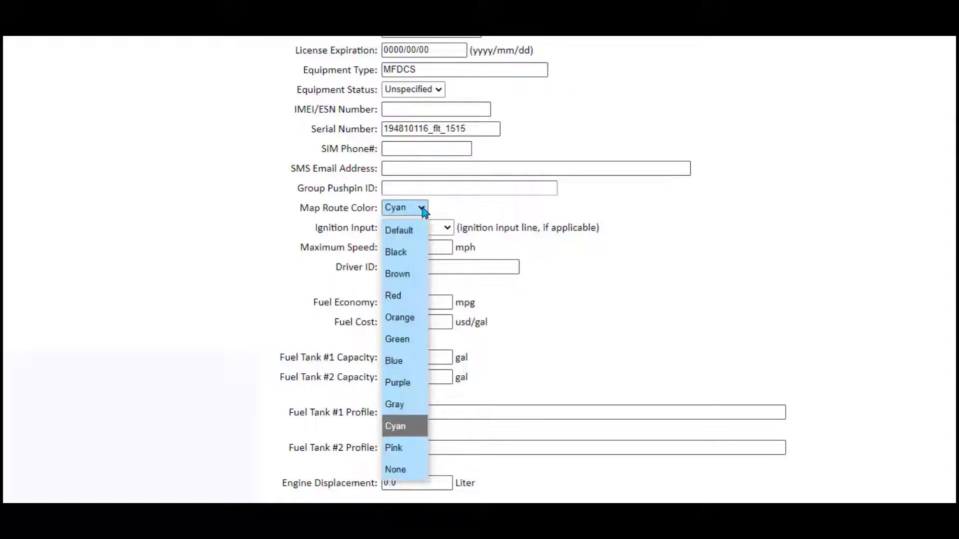
left_click(414, 254)
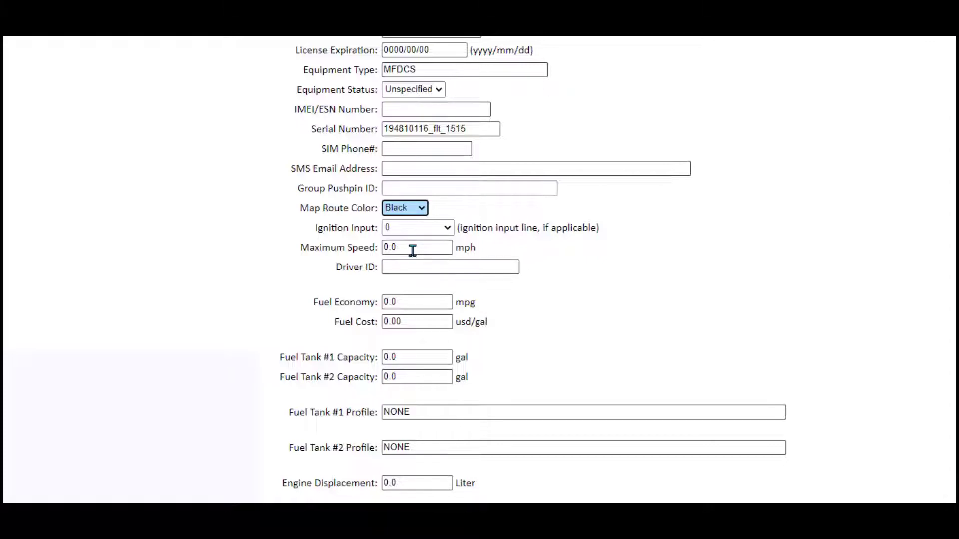
left_click(506, 193)
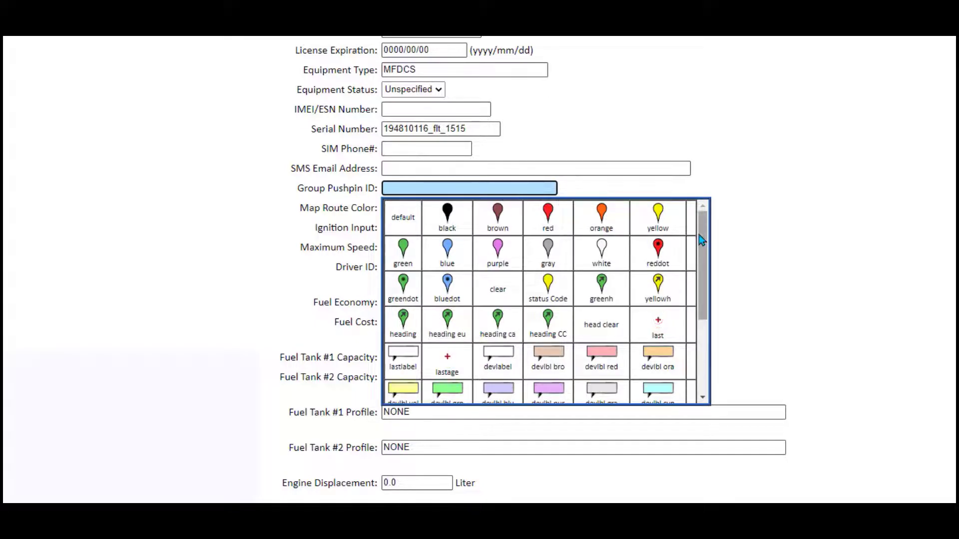
- Pick the orange pin as the group pushpin and switch the map route colour from Black to Orange
left_click_drag(705, 239, 695, 315)
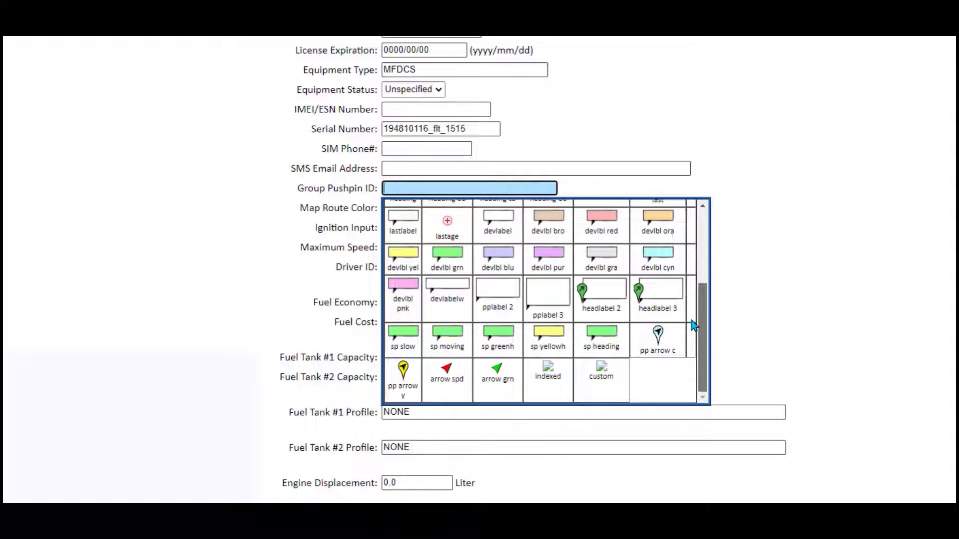
left_click_drag(694, 325, 706, 231)
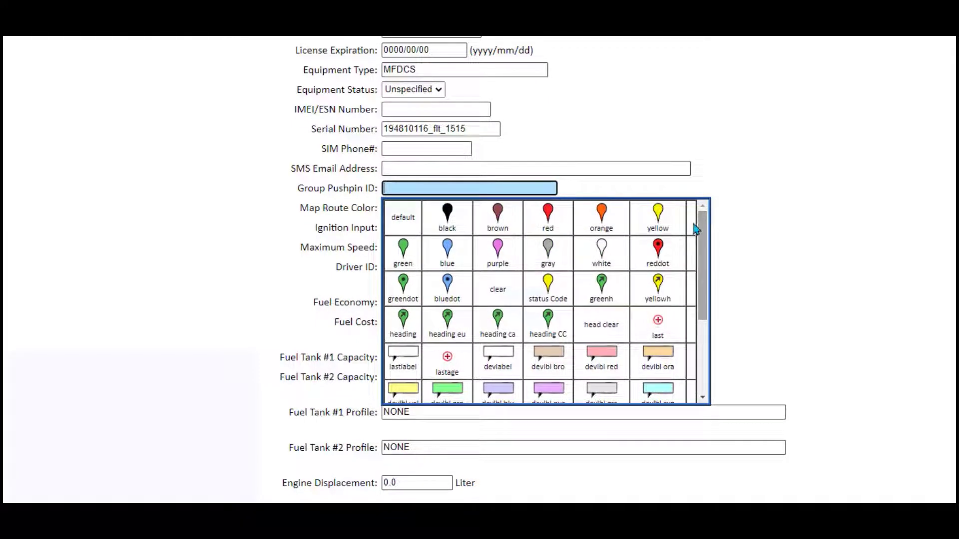
left_click(603, 214)
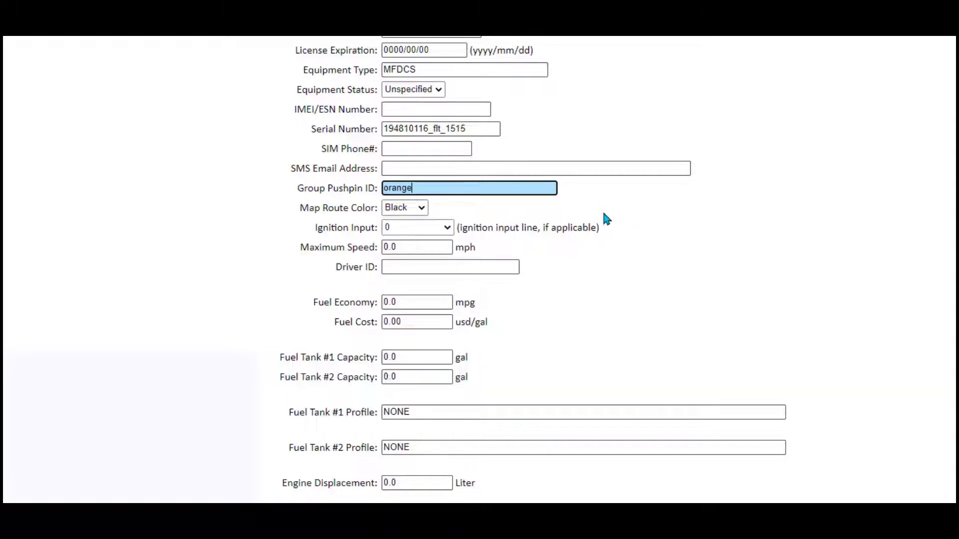
left_click(422, 209)
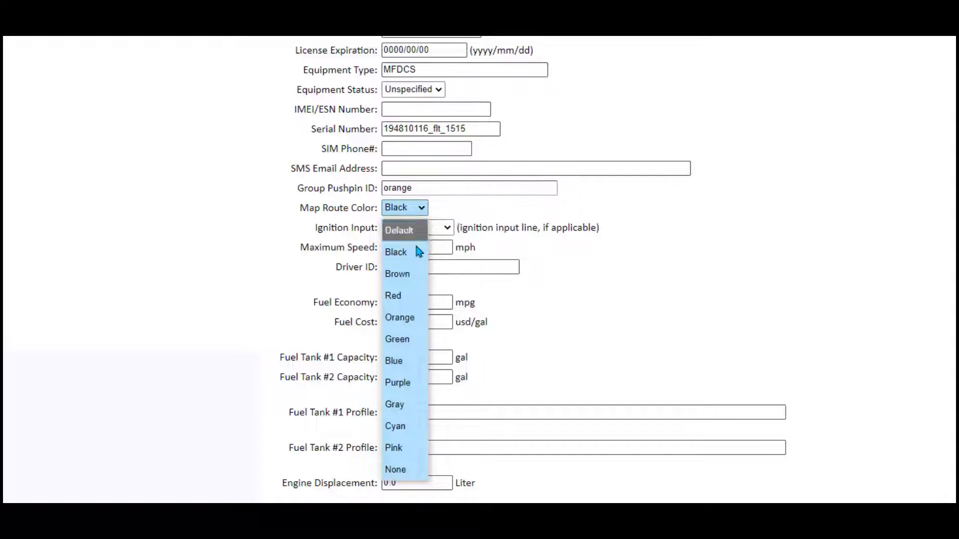
left_click(396, 319)
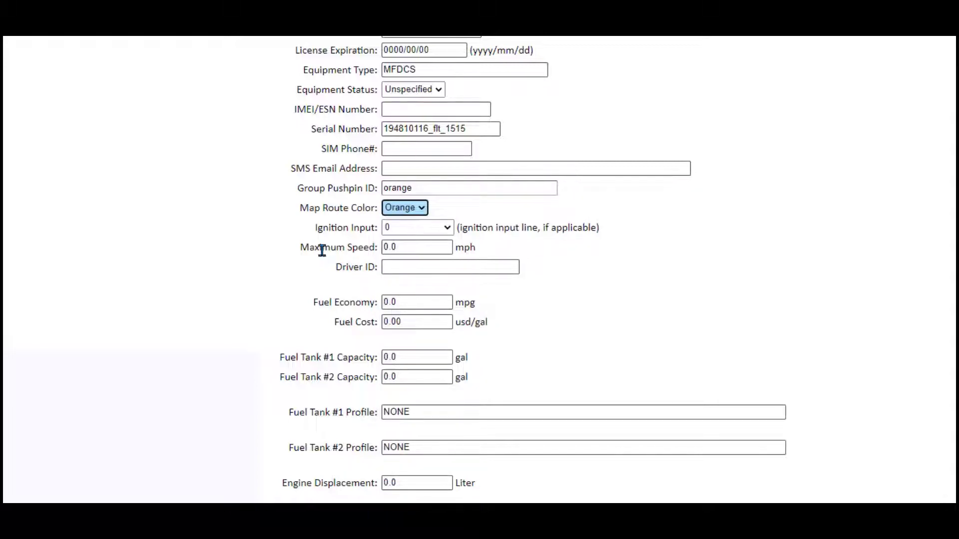
- Replace 0 with 5000 in Maintenance Interval #1 and tick its Check to Reset Service box
scroll(340, 269, "down", 10)
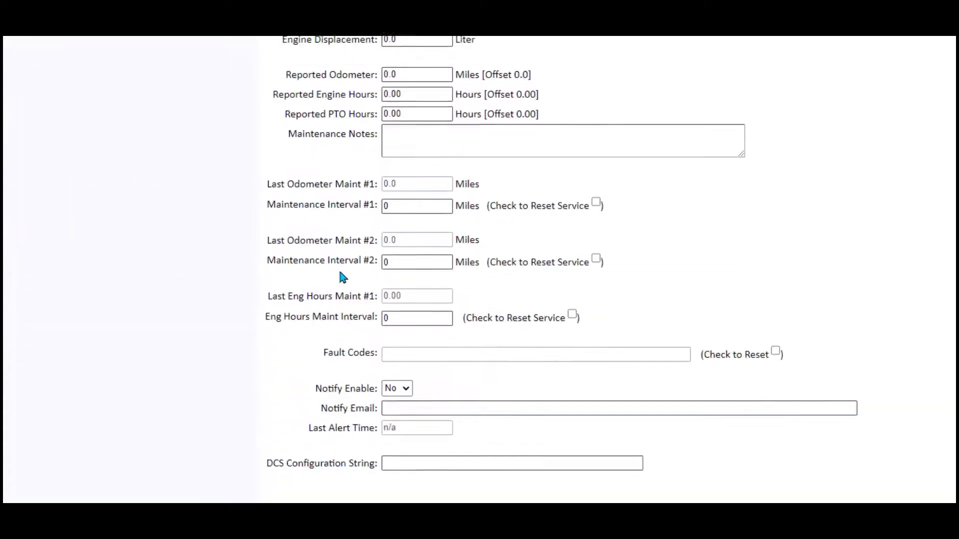
scroll(342, 273, "down", 1)
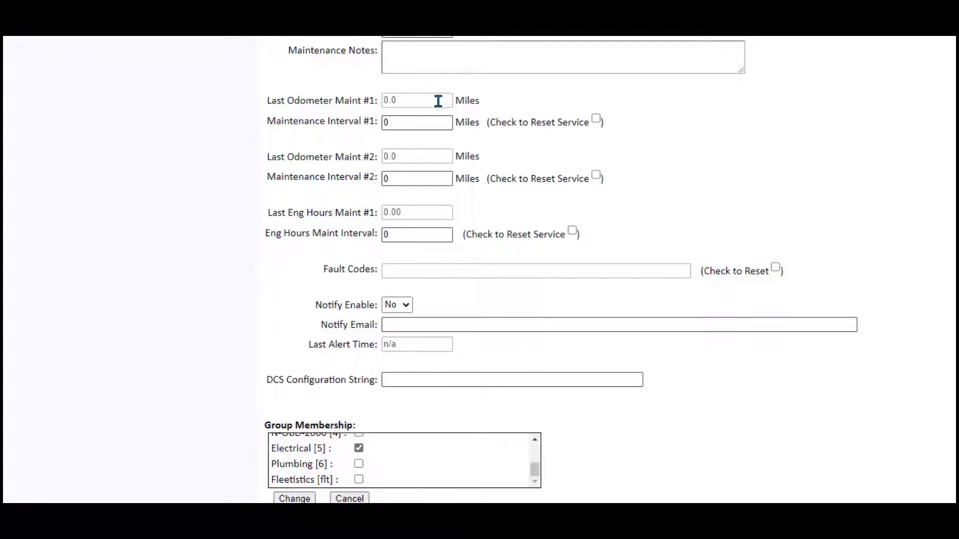
left_click(417, 119)
left_click_drag(418, 120, 364, 121)
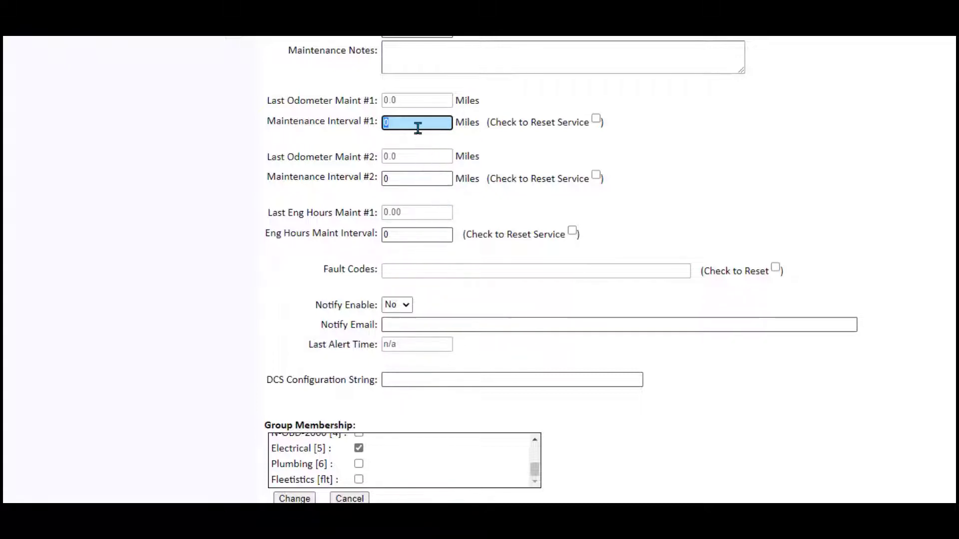
type("5000")
left_click(595, 119)
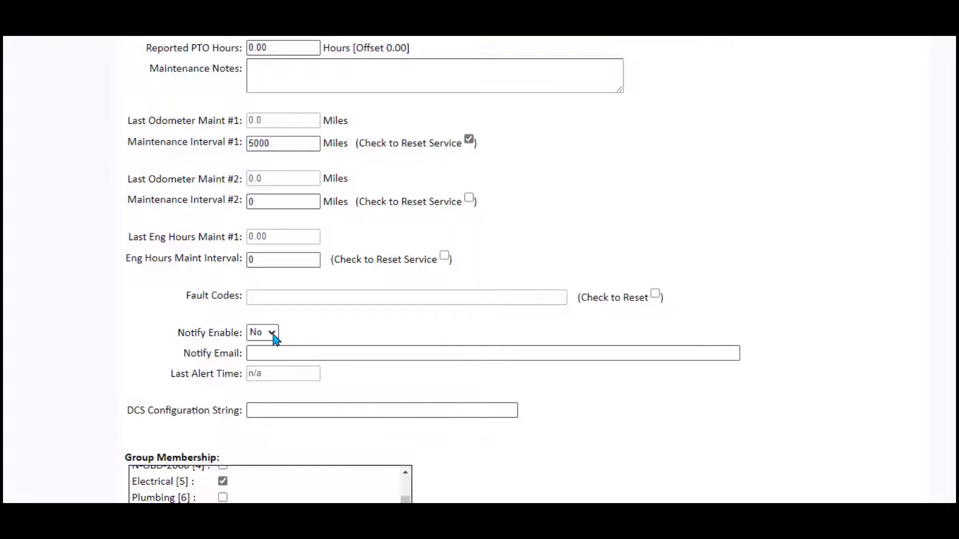
- Set Notify Enable to Yes and list the support e-mail plus two sms: phone numbers as recipients
left_click(274, 335)
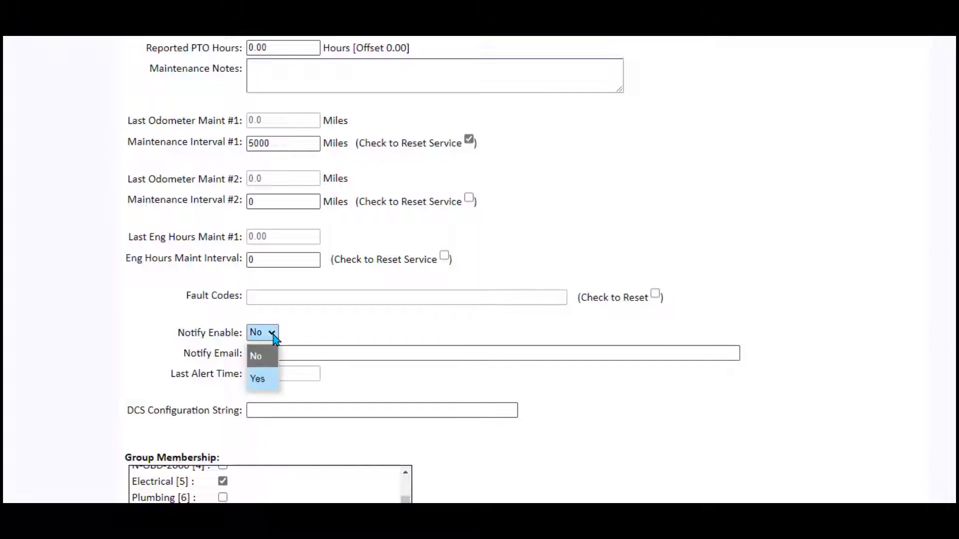
left_click(256, 379)
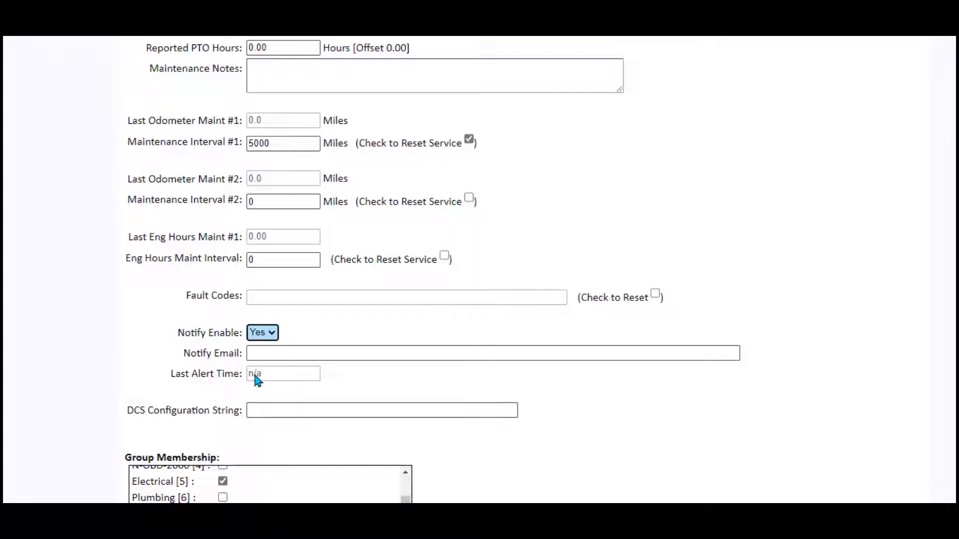
left_click(276, 353)
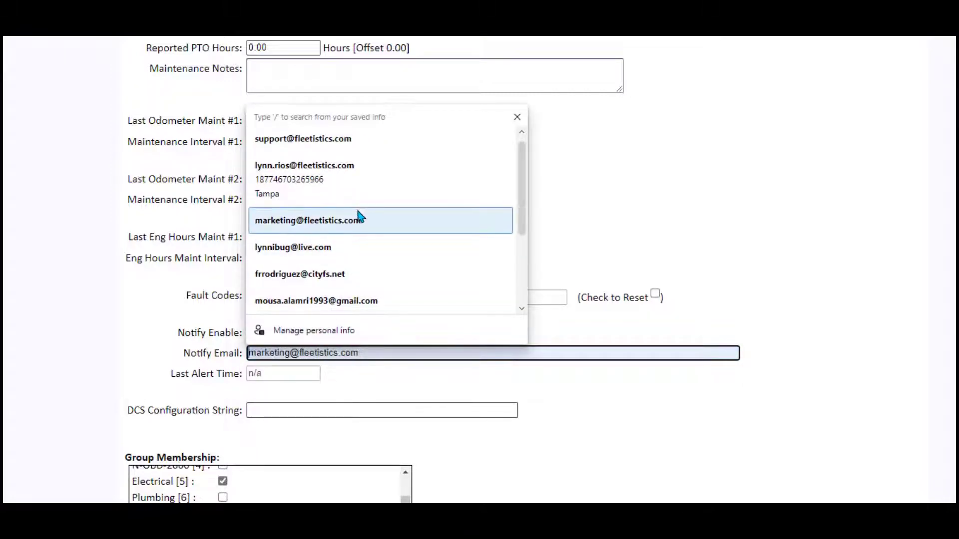
left_click(348, 151)
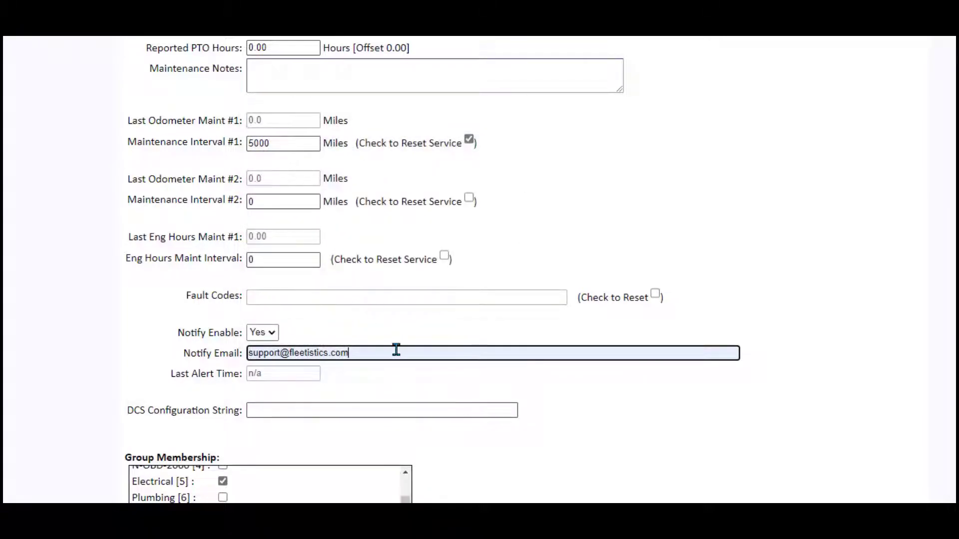
type(",")
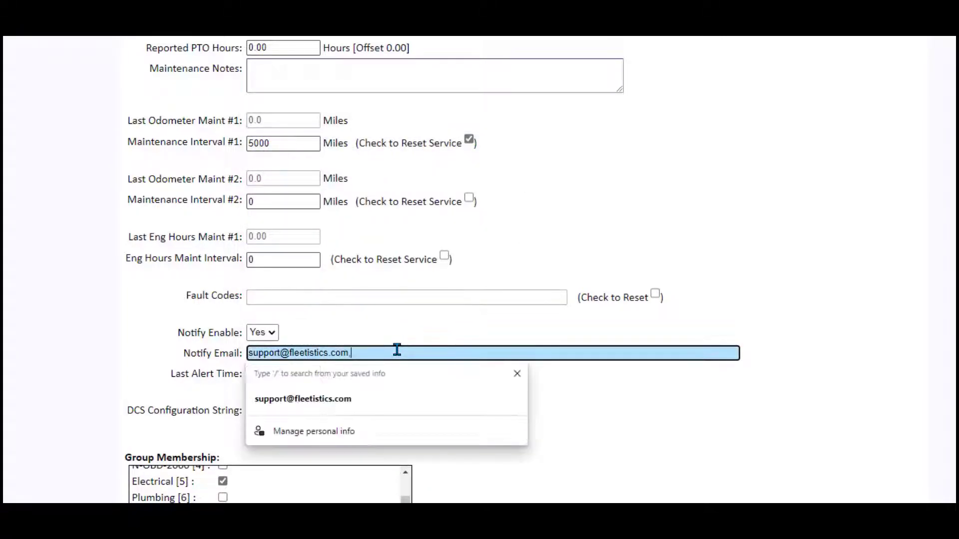
type("sms:")
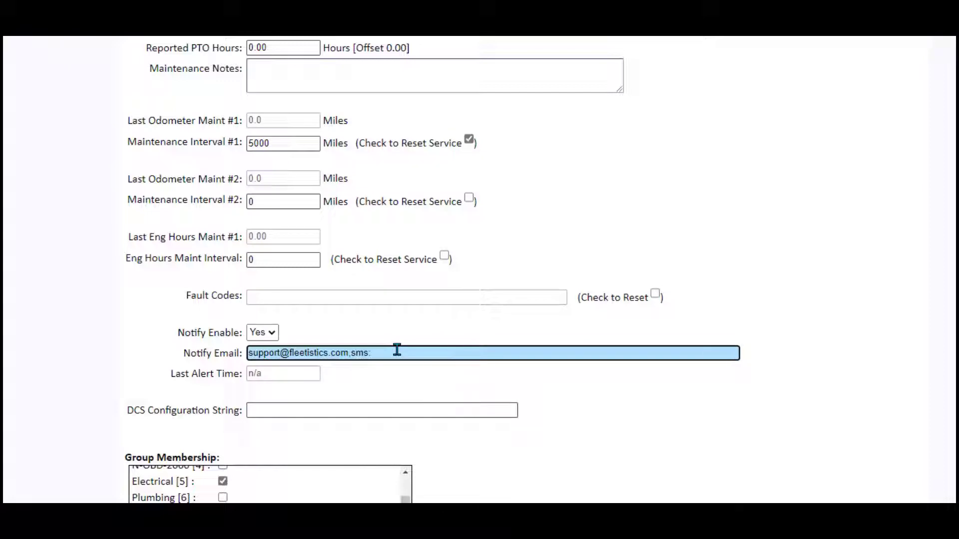
type("8135551212")
type(",")
key("BackSpace")
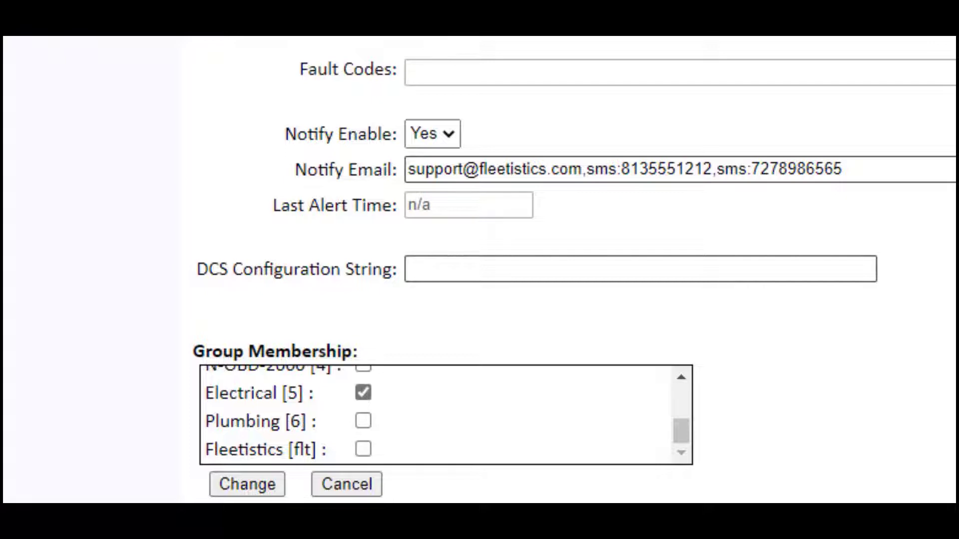
- Submit the vehicle form with Change and return to the All Vehicles map
left_click(245, 488)
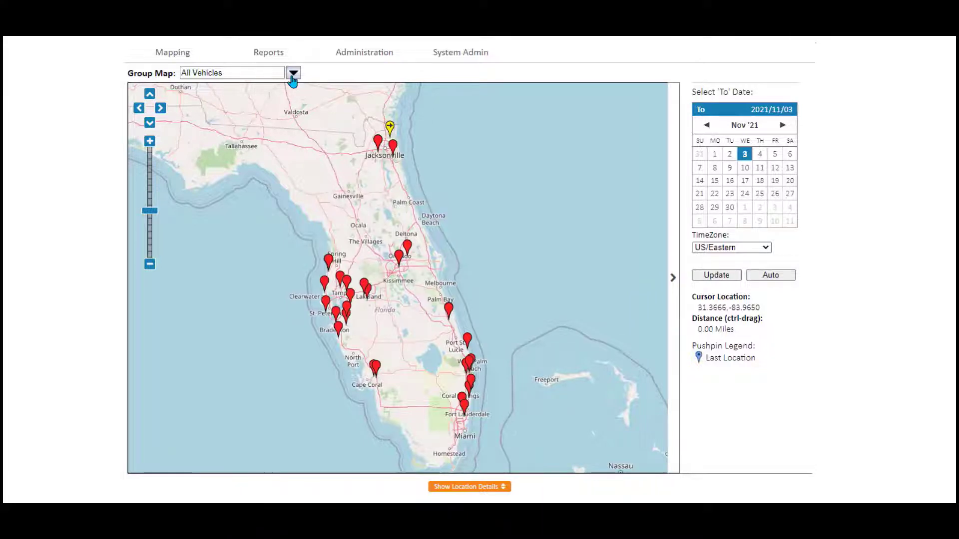
mouse_move(395, 56)
- Switch the Group Map to Deerfield Bch, then Tampa, then finally Vero Bch
left_click(293, 73)
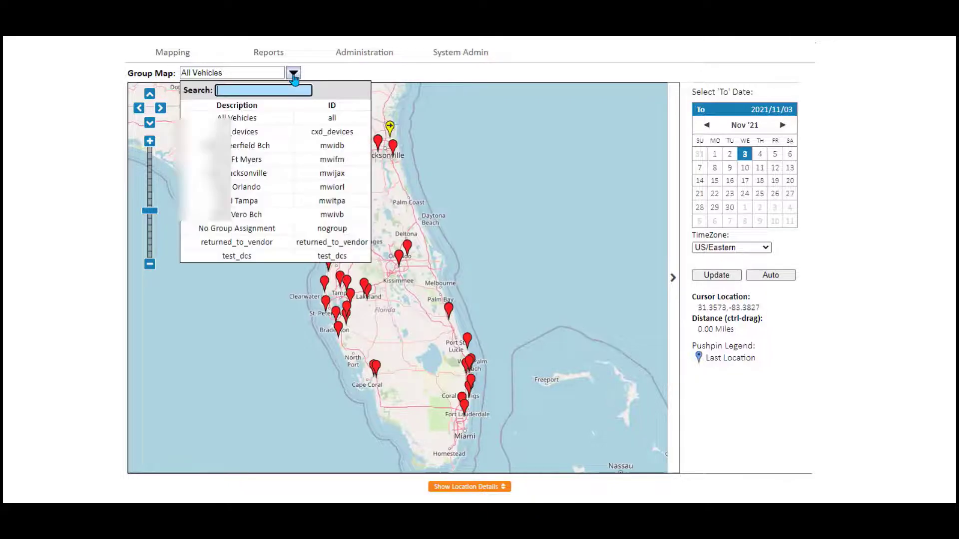
left_click(247, 150)
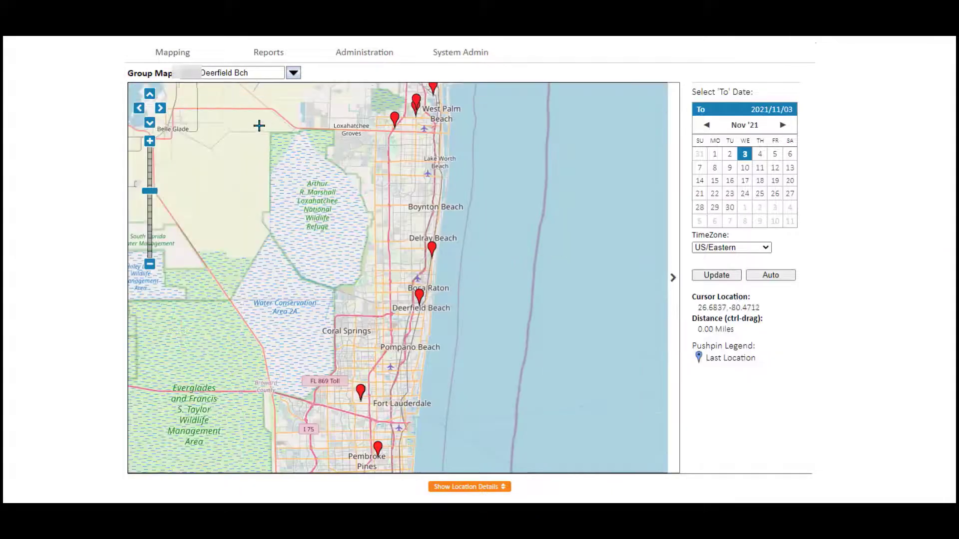
left_click(293, 73)
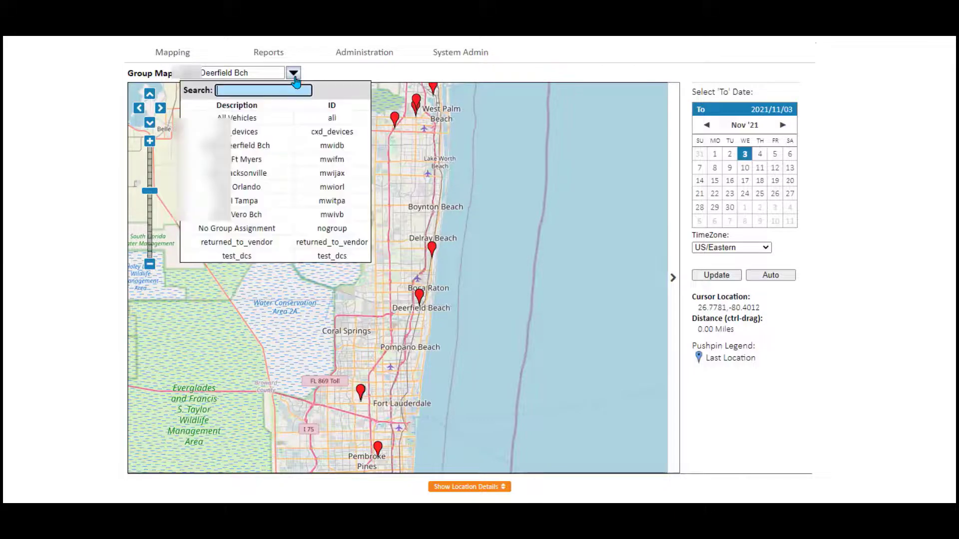
left_click(247, 203)
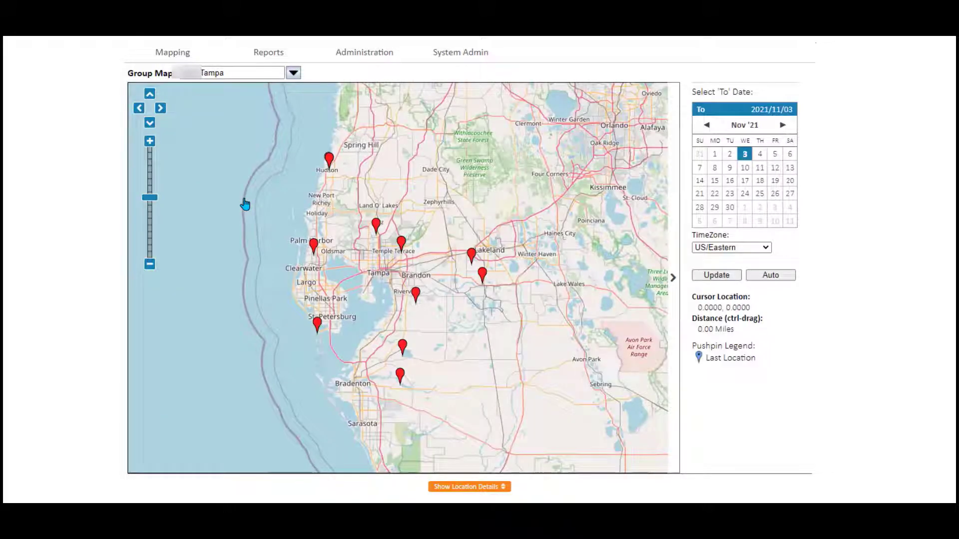
left_click(295, 73)
left_click(253, 219)
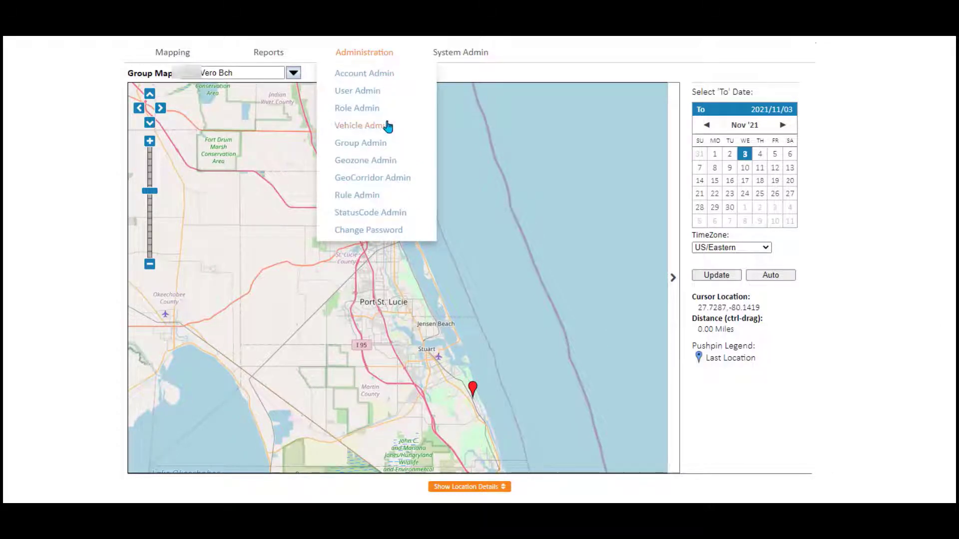
- Go to Administration > Group Admin to view and edit groups
left_click(380, 145)
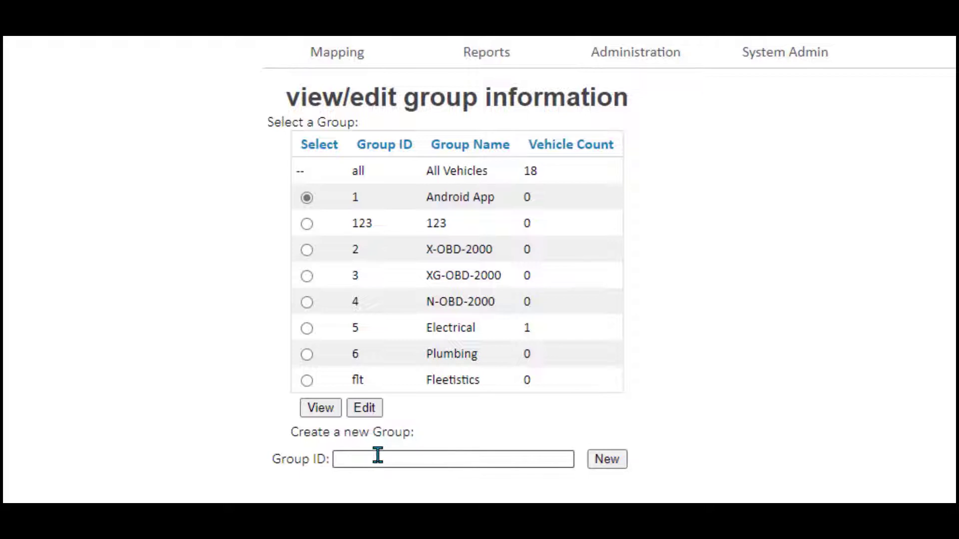
- Create group ID 'a' and save its Group Name as 'Landscape trucks'
left_click(378, 455)
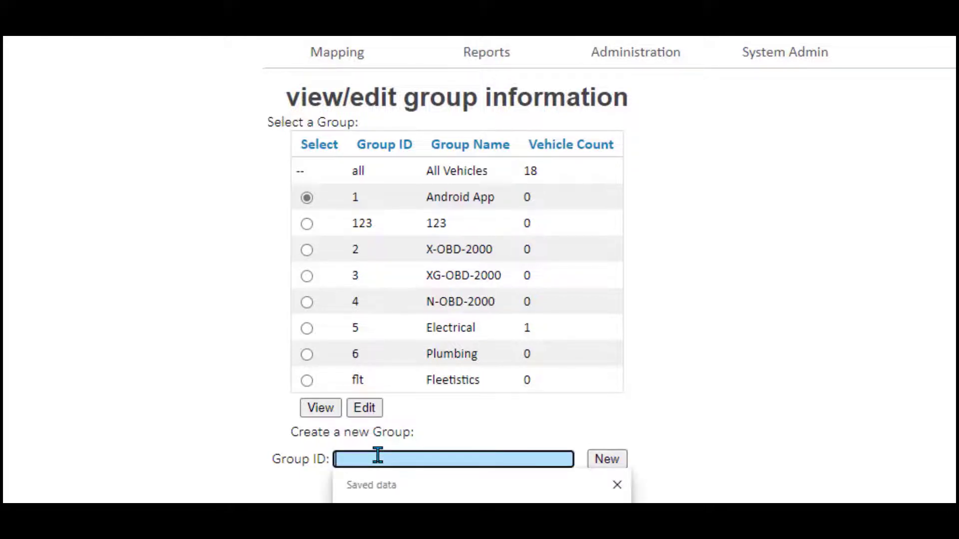
type("A")
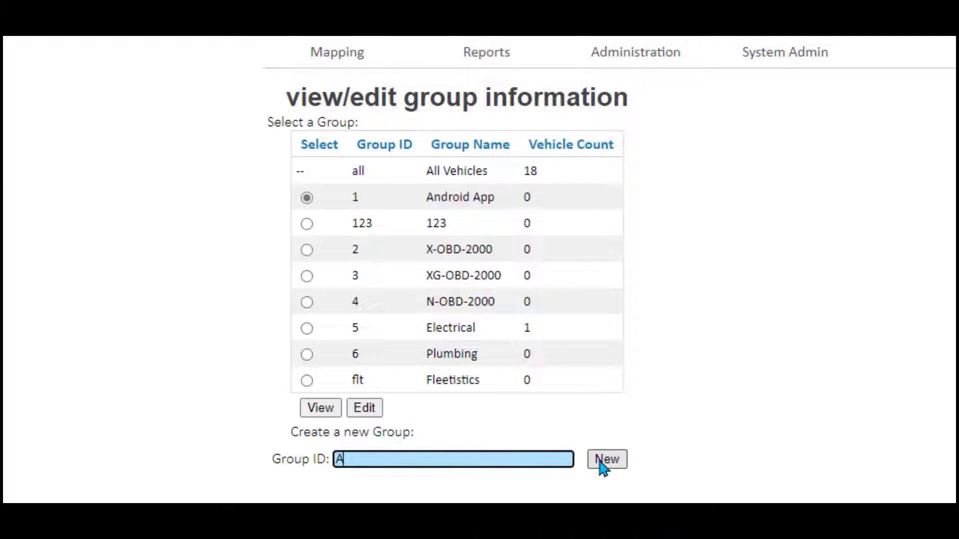
left_click(604, 460)
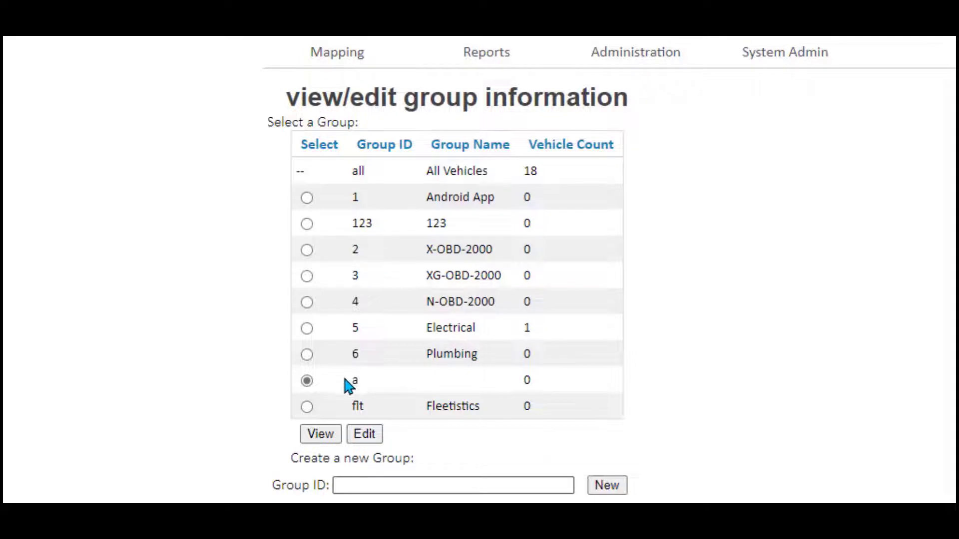
left_click(366, 439)
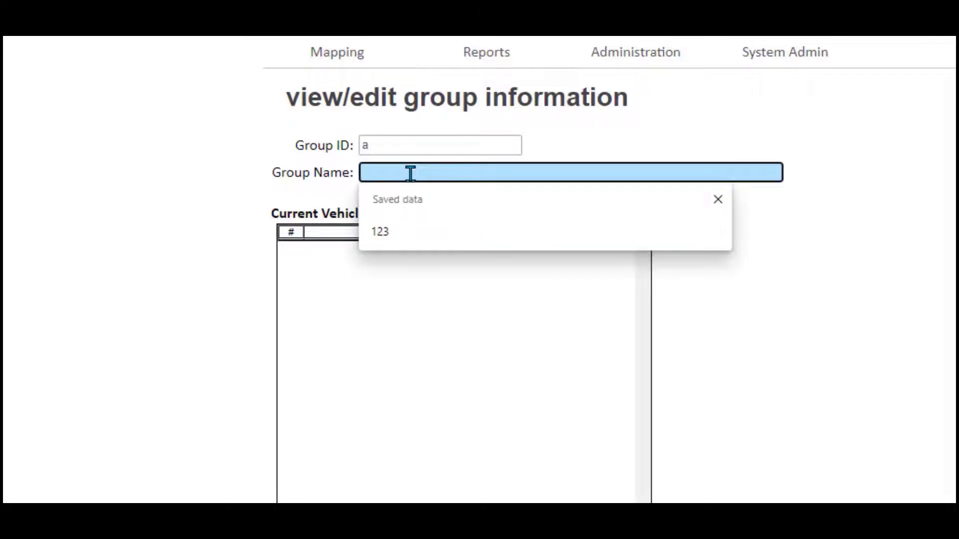
type("Landscape")
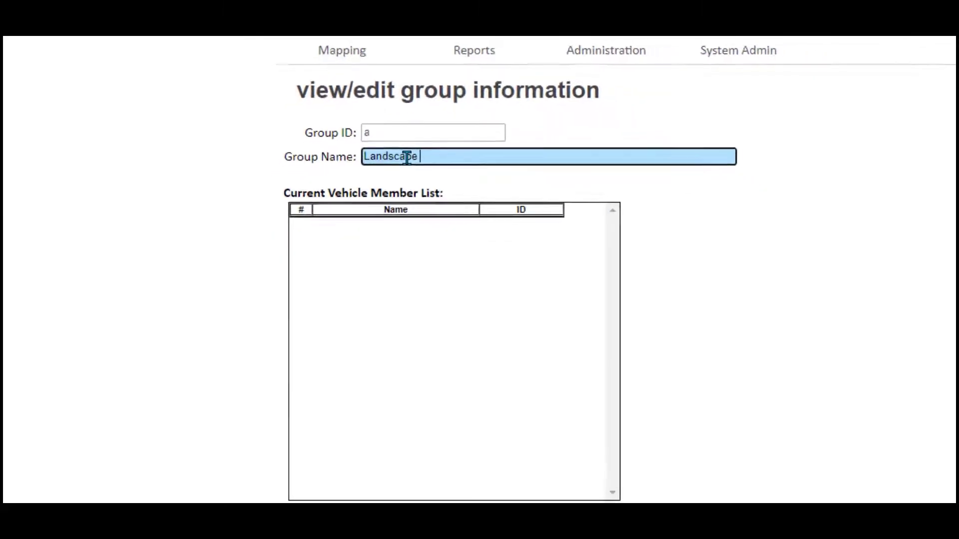
type(" trucks")
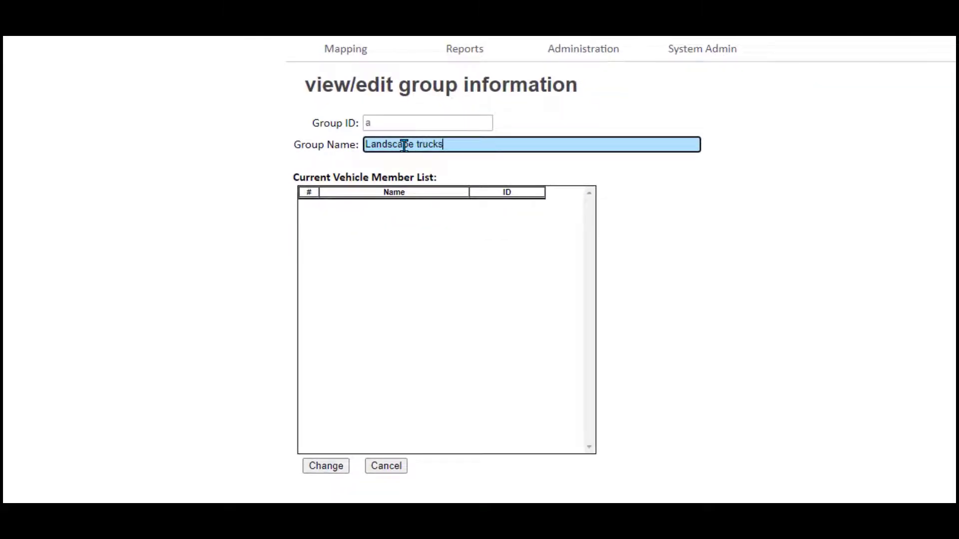
left_click(322, 467)
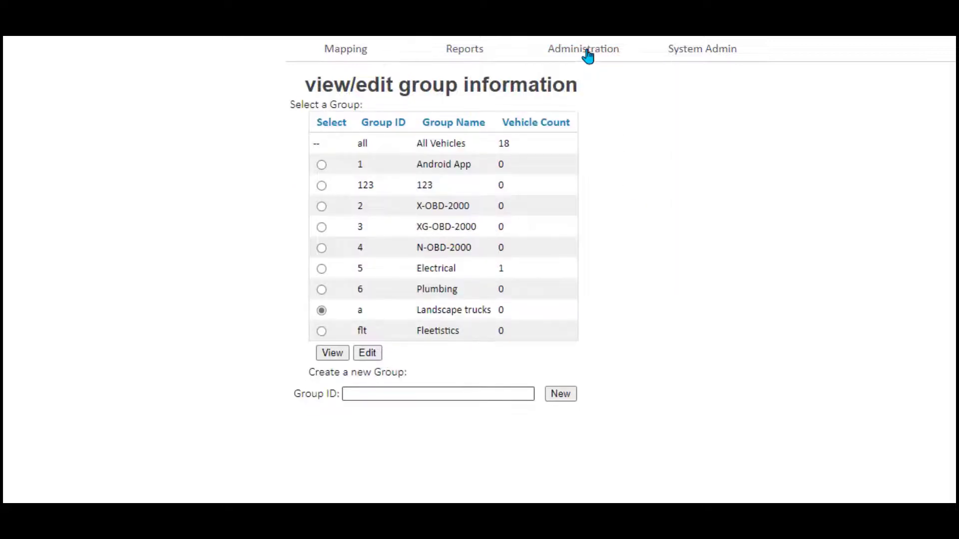
mouse_move(588, 53)
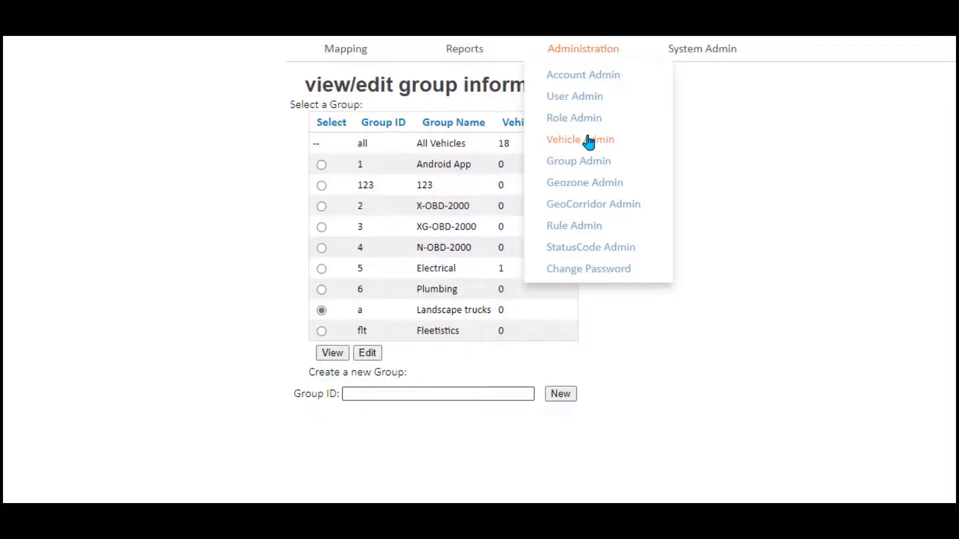
- In Vehicle Admin, tick Landscape trucks under mflt_2560's Group Membership and save
left_click(581, 140)
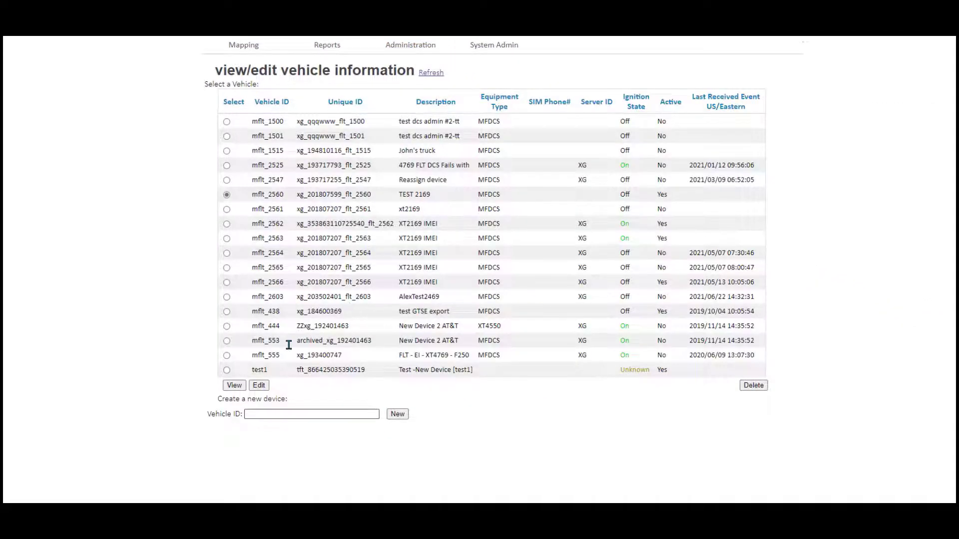
left_click(258, 386)
scroll(250, 372, "down", 2)
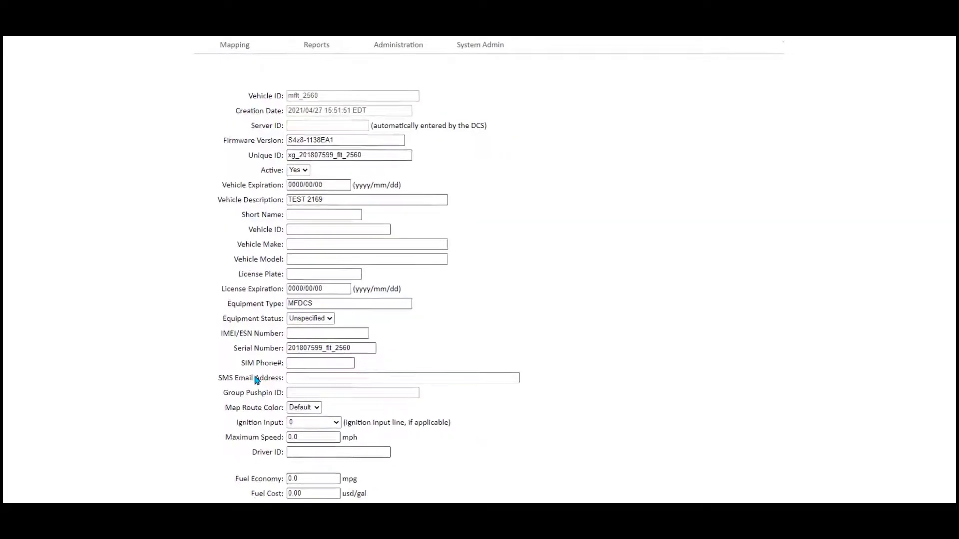
scroll(250, 372, "down", 9)
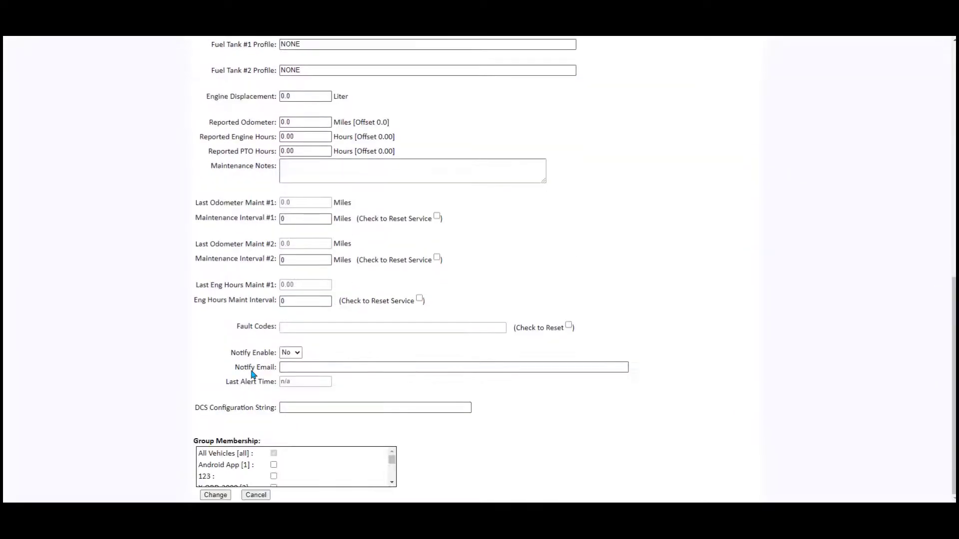
left_click_drag(390, 462, 391, 480)
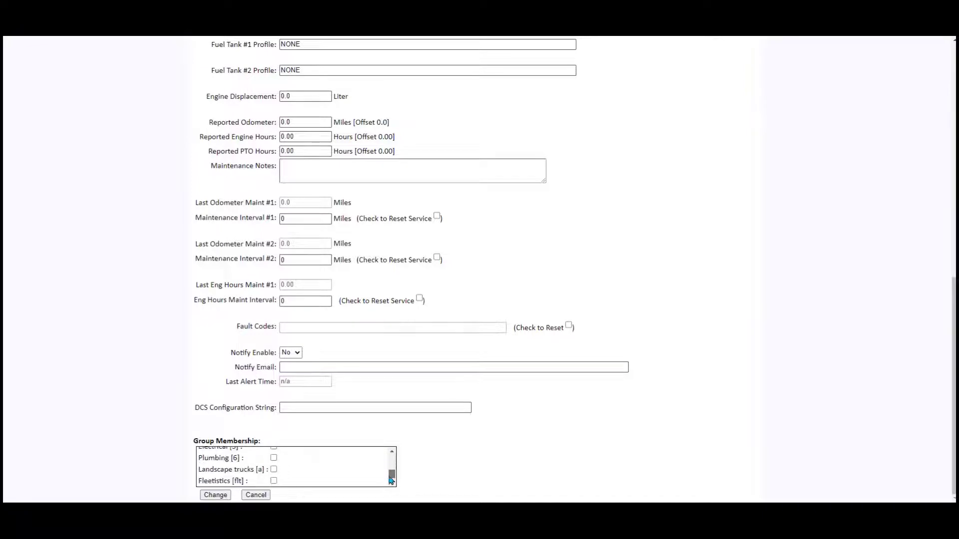
left_click(273, 469)
left_click(216, 495)
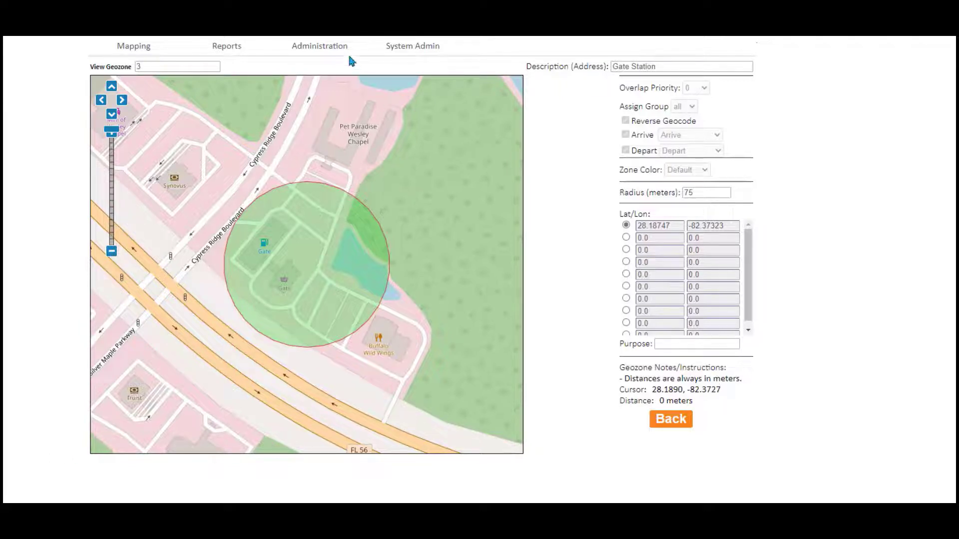
- View geozone 3, Gate Station, as a 75-metre circle on the map
mouse_move(349, 51)
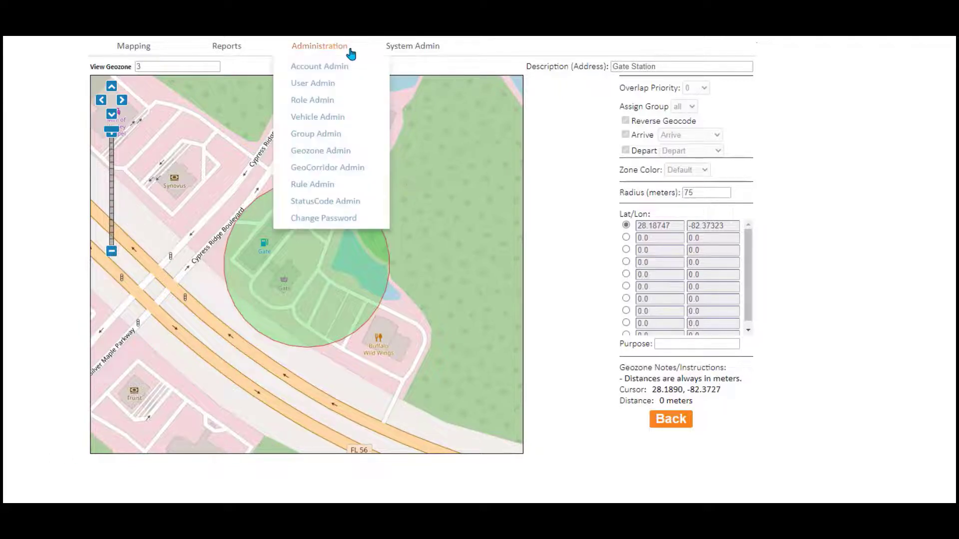
- In Geozone Admin, create geozone ID NewZone and open newzone for editing
left_click(327, 152)
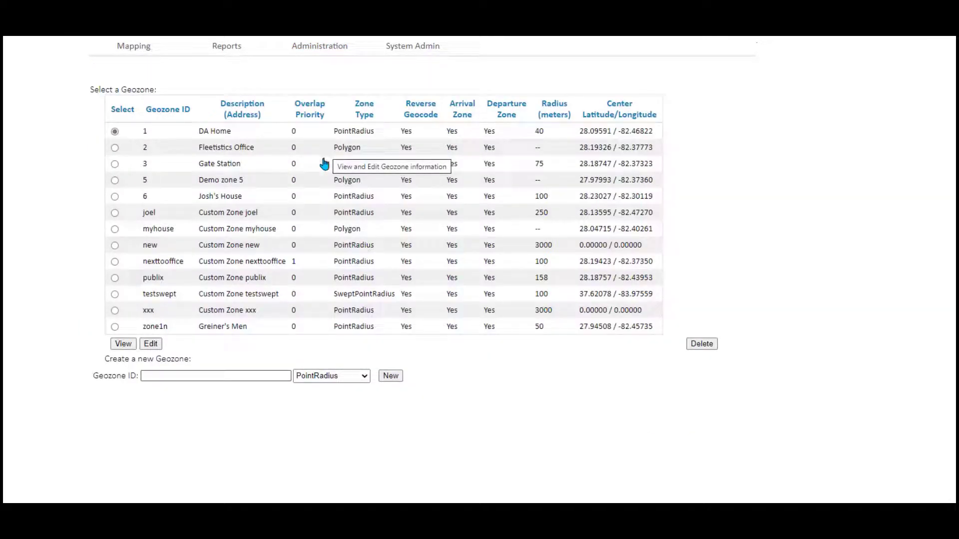
left_click(171, 375)
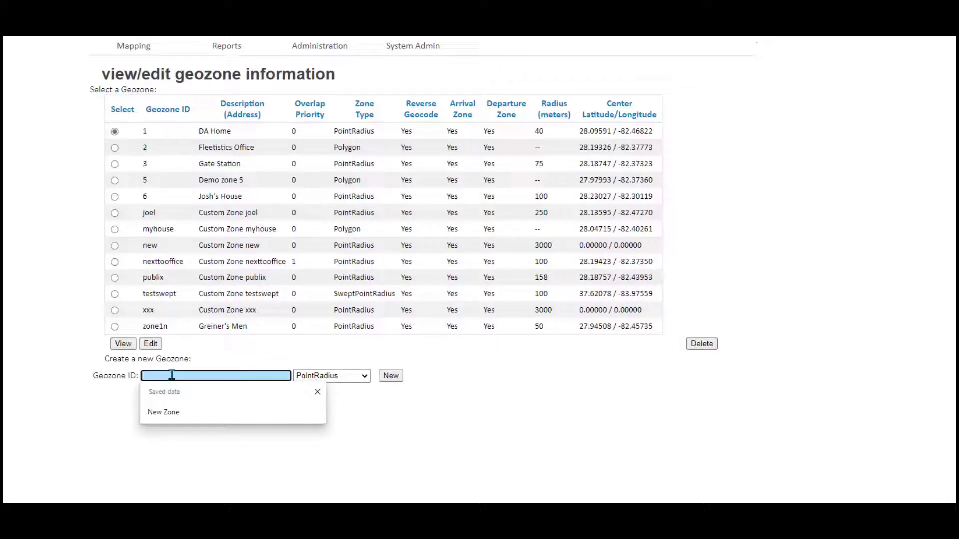
type("NewZone")
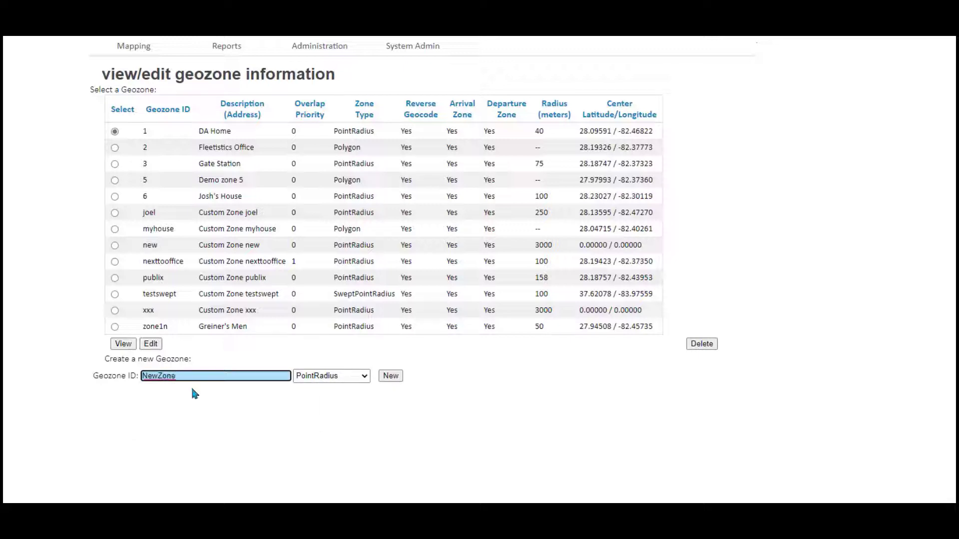
left_click(392, 378)
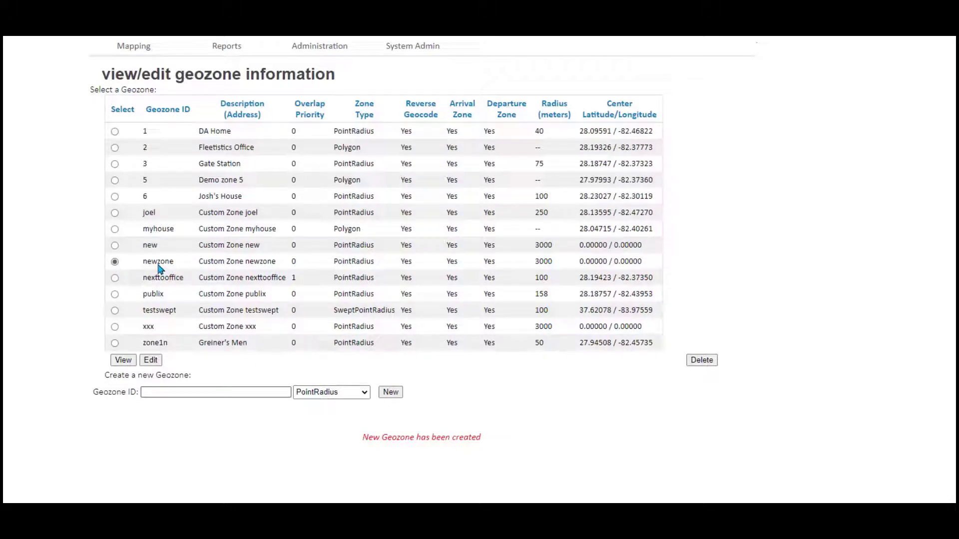
left_click(151, 361)
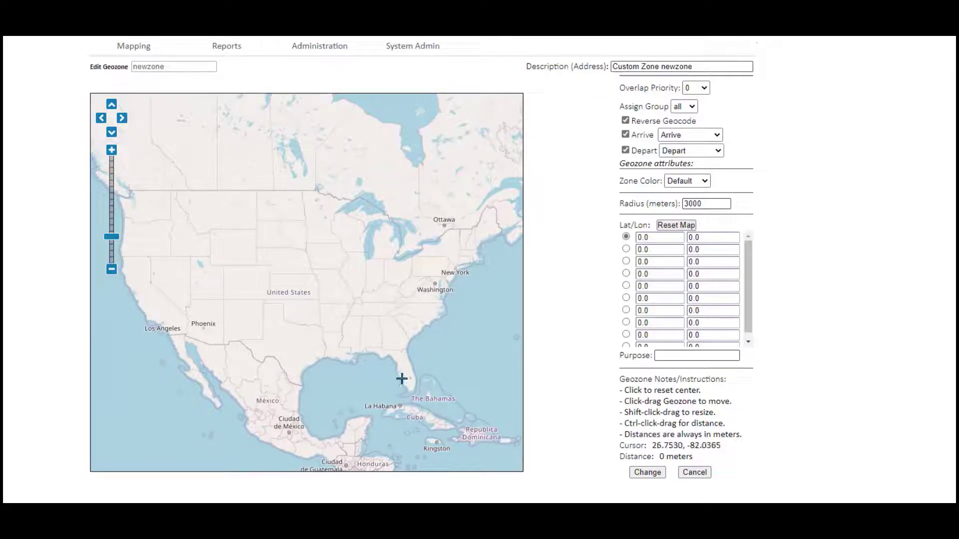
- Zoom to Cone Ranch near Plant City and set newzone's centre there (28.11502, -82.10928)
scroll(393, 369, "up", 2)
scroll(393, 370, "up", 2)
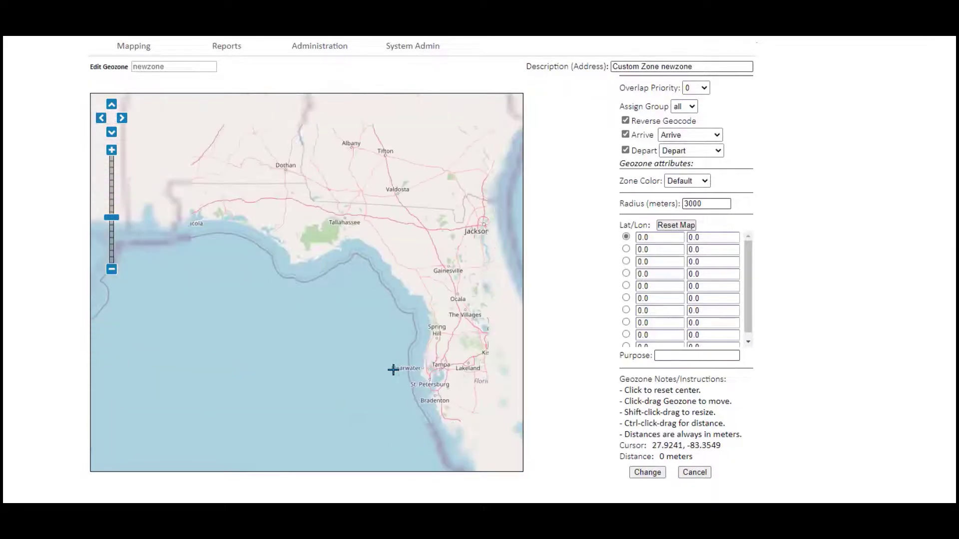
left_click_drag(437, 351, 288, 282)
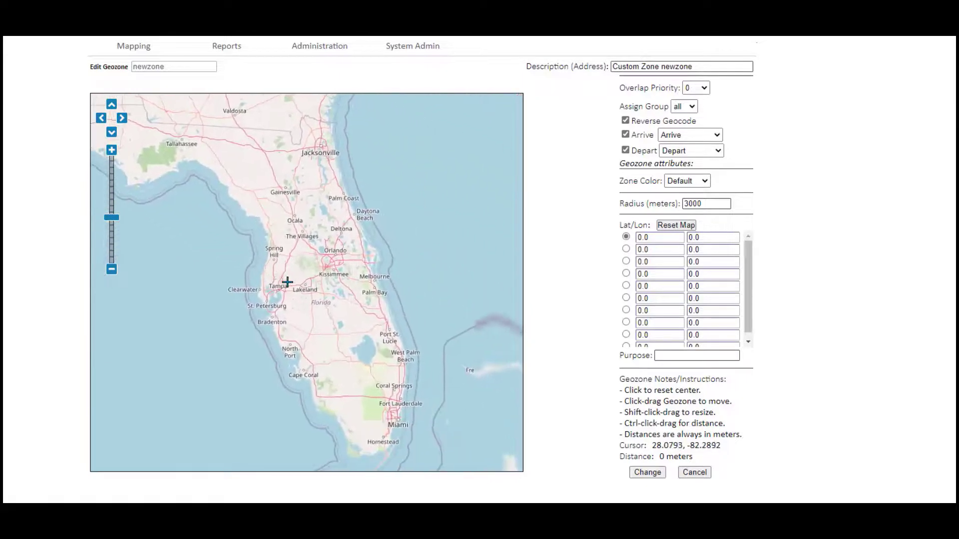
scroll(296, 282, "up", 1)
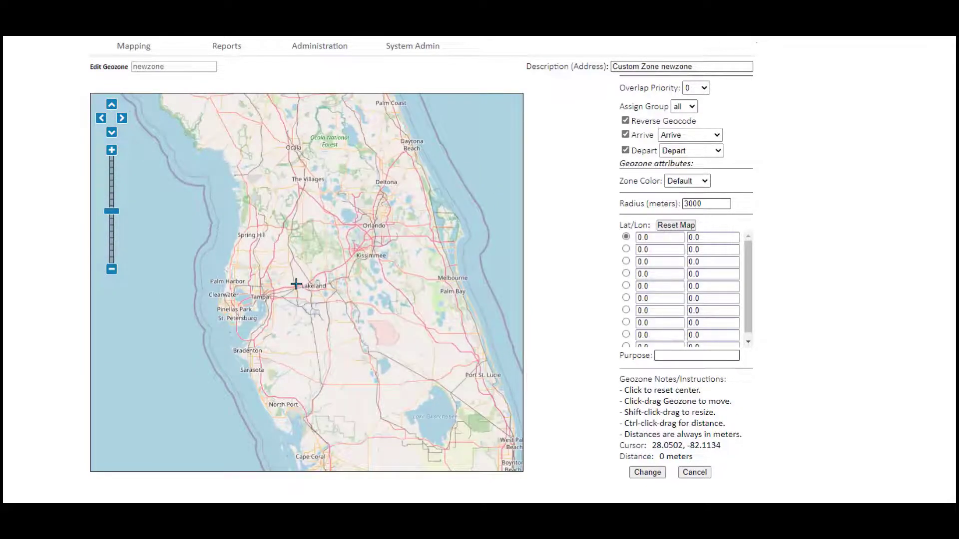
scroll(296, 284, "up", 2)
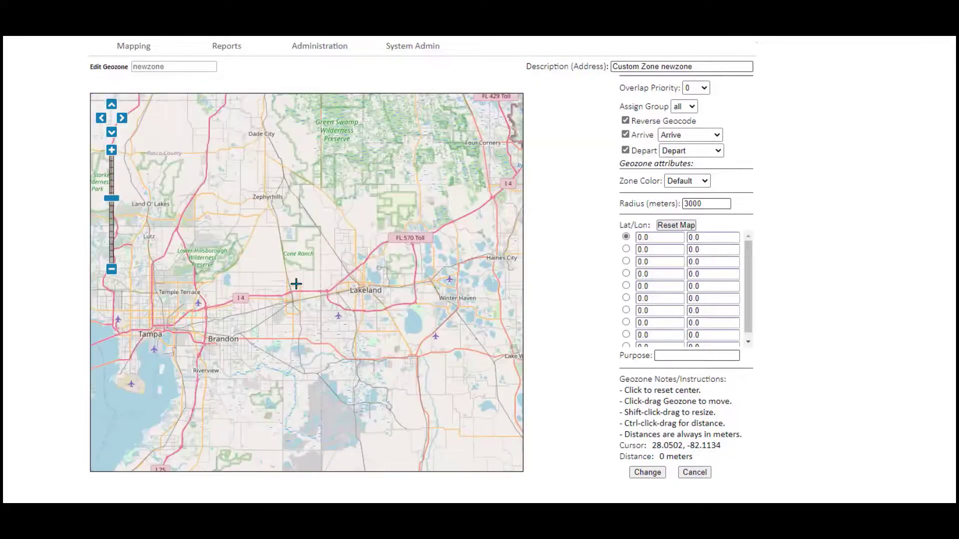
scroll(296, 284, "up", 2)
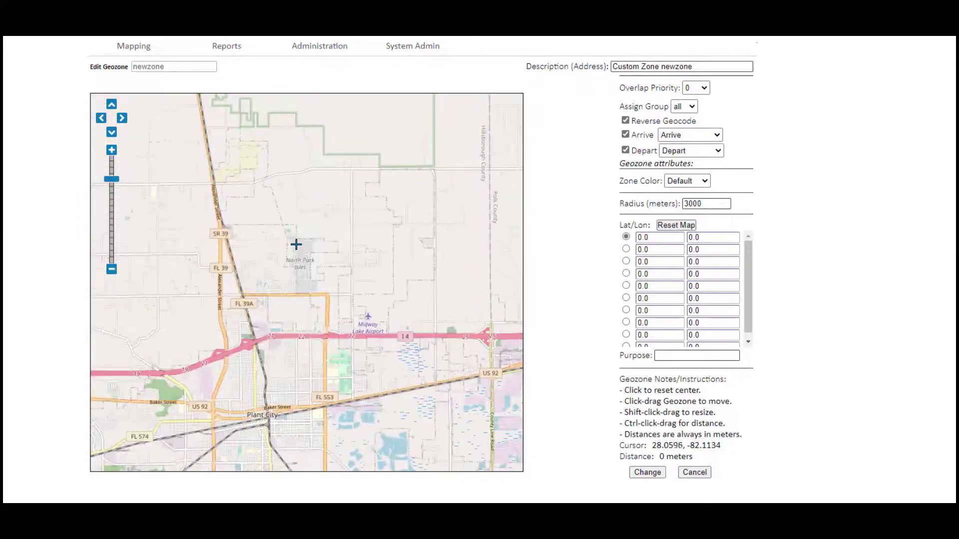
left_click_drag(294, 232, 304, 347)
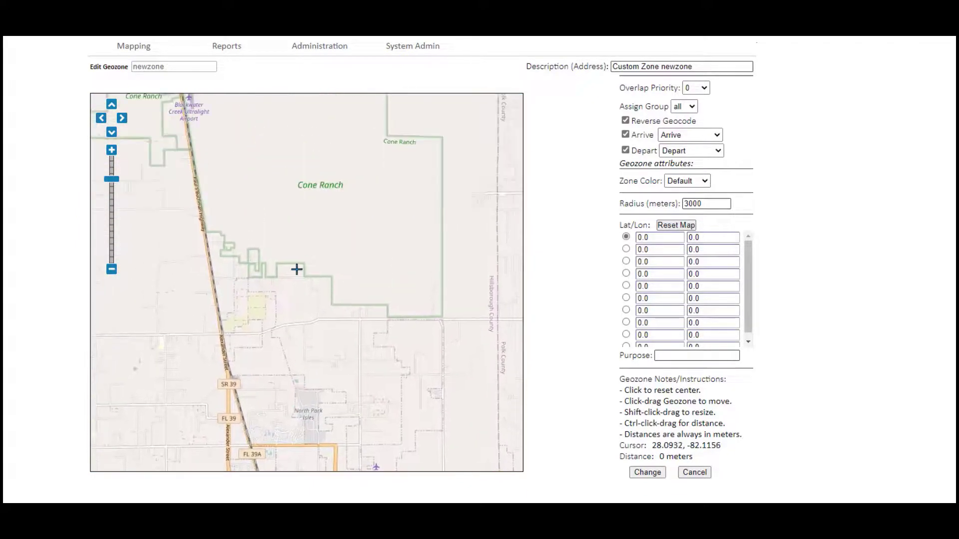
left_click_drag(297, 268, 302, 381)
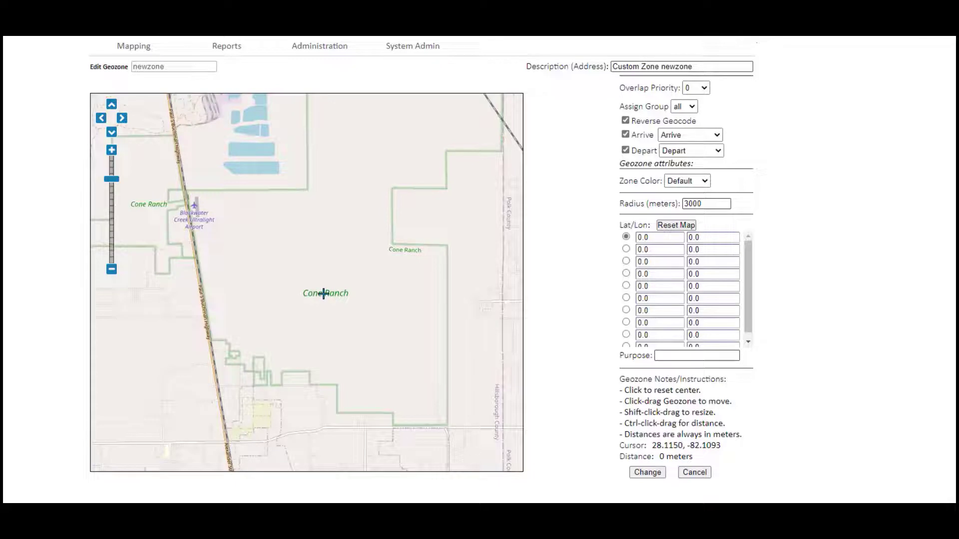
left_click(323, 294)
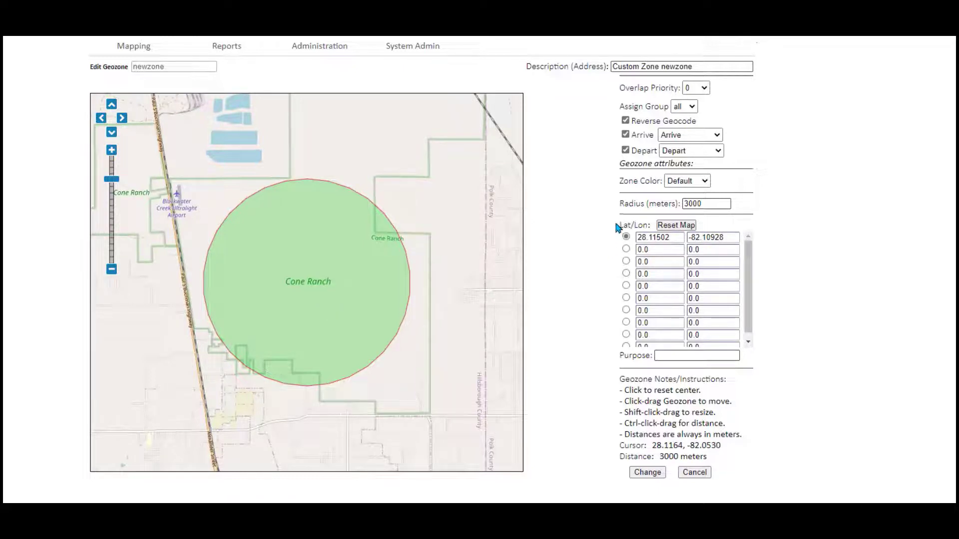
- Change the radius from 3000 to 150 metres and redraw the map
left_click_drag(709, 203, 668, 205)
type("150")
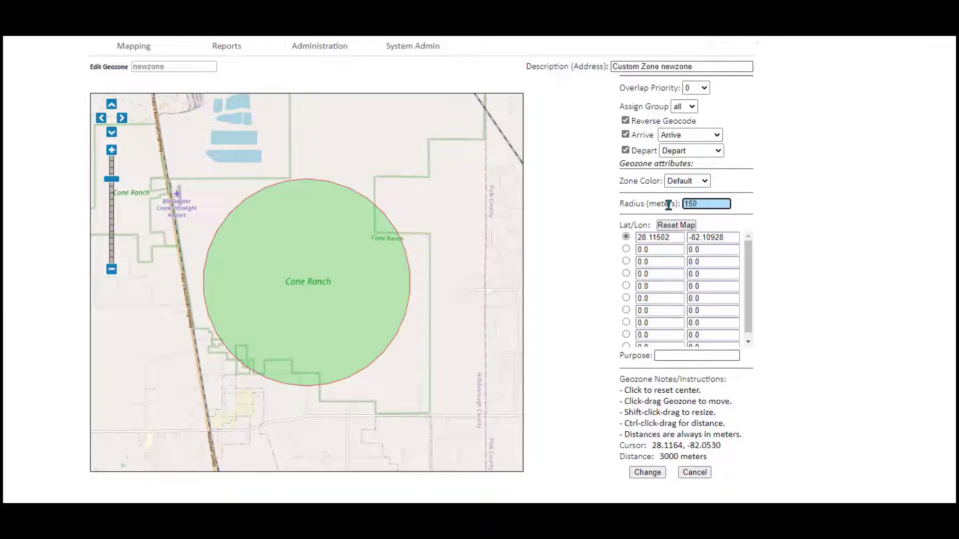
left_click(685, 228)
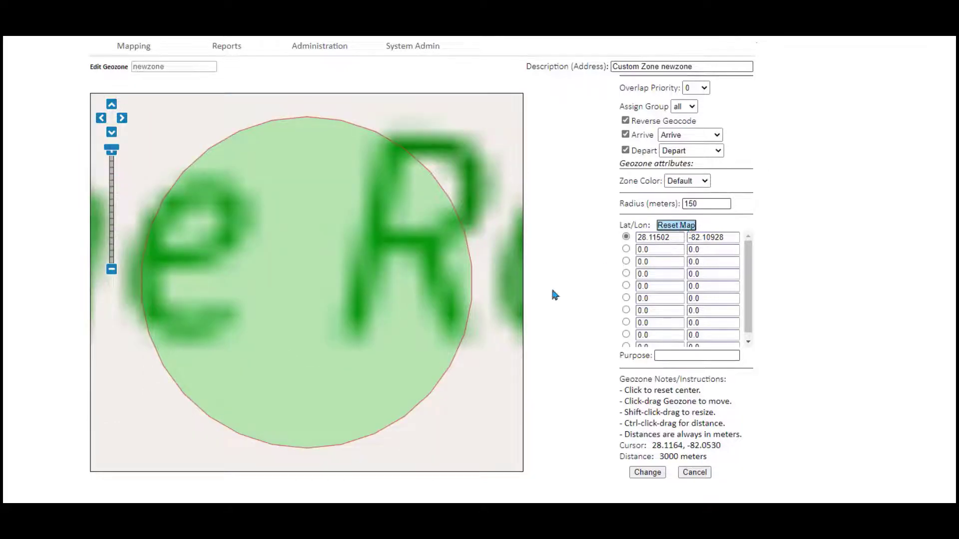
scroll(468, 336, "down", 2)
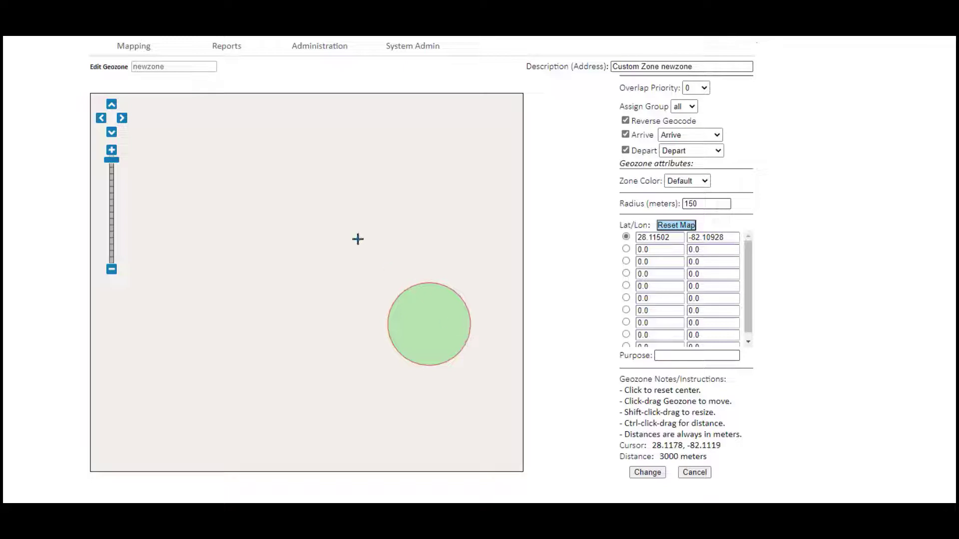
- Set the description to Cone Ranch and group to 6, keeping events Arrive and Depart
triple_click(691, 65)
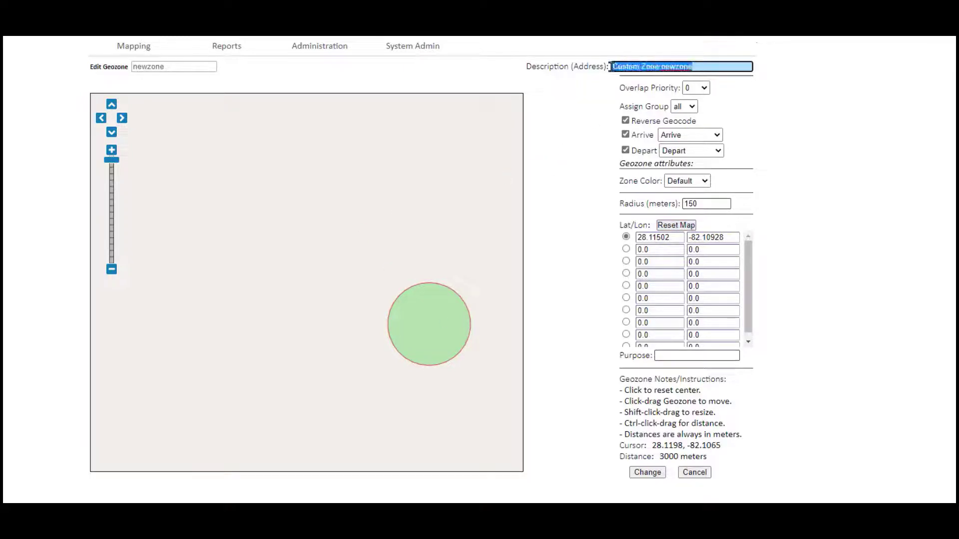
type("Cone")
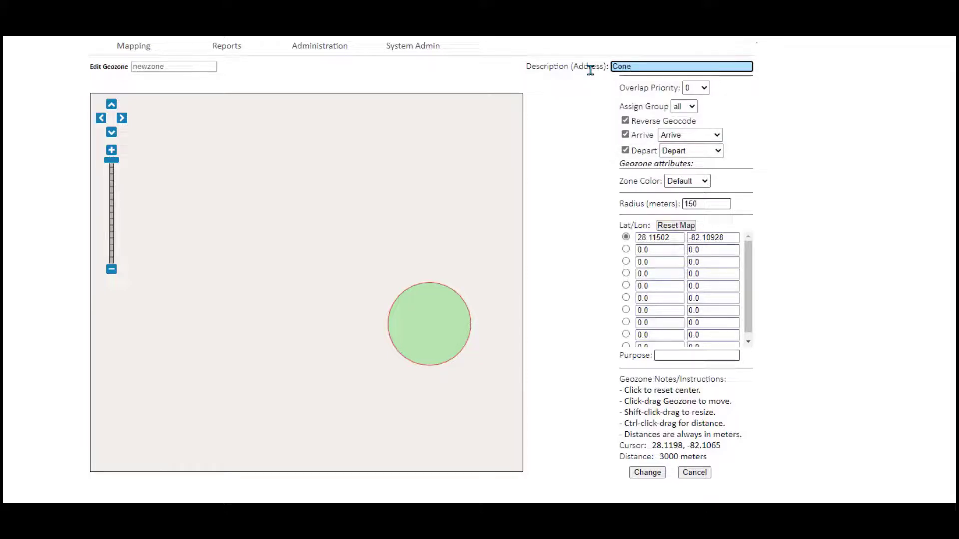
type(" Ranch")
left_click(694, 108)
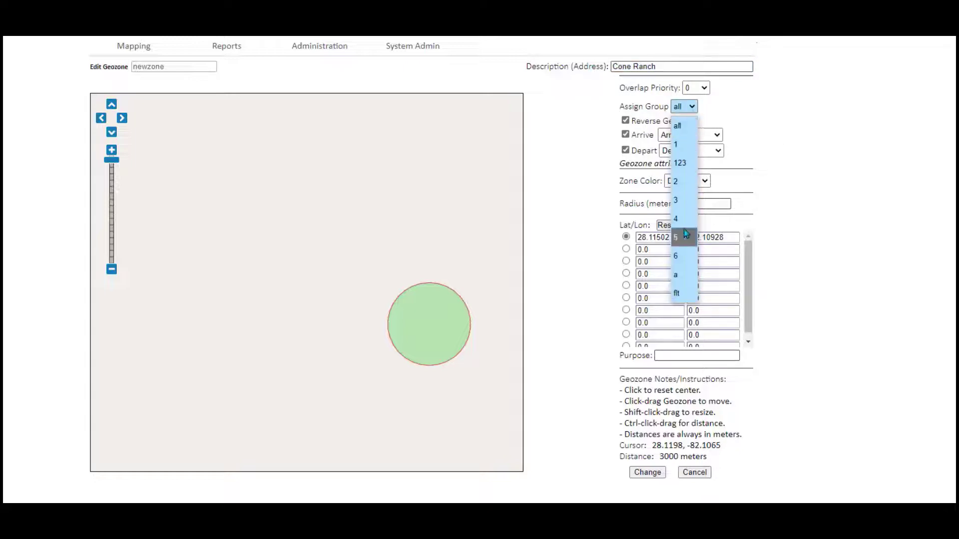
left_click(681, 255)
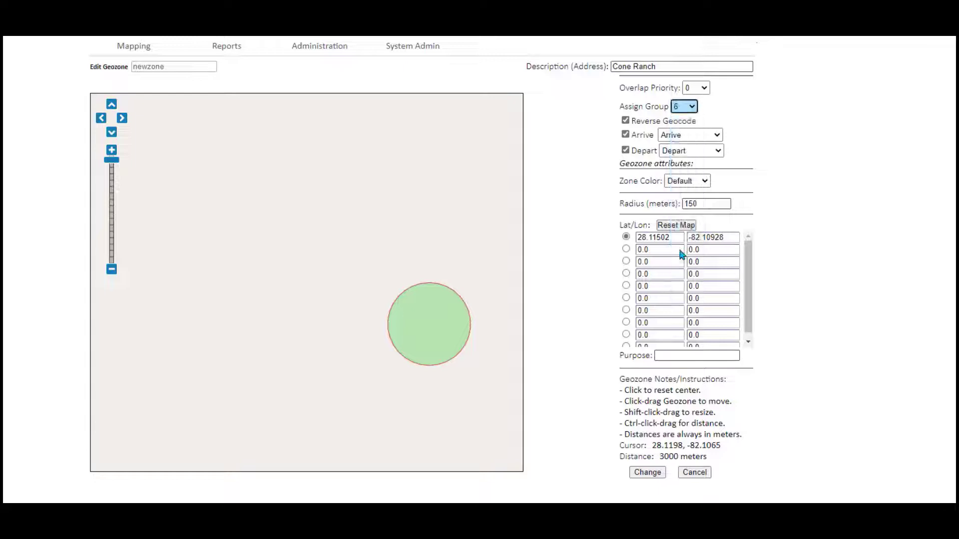
left_click(717, 136)
left_click(717, 136)
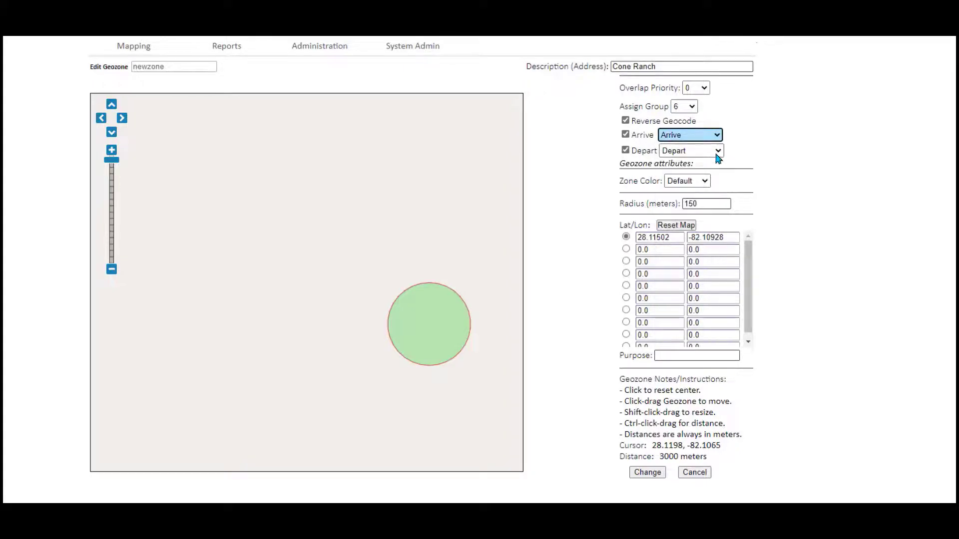
left_click(716, 152)
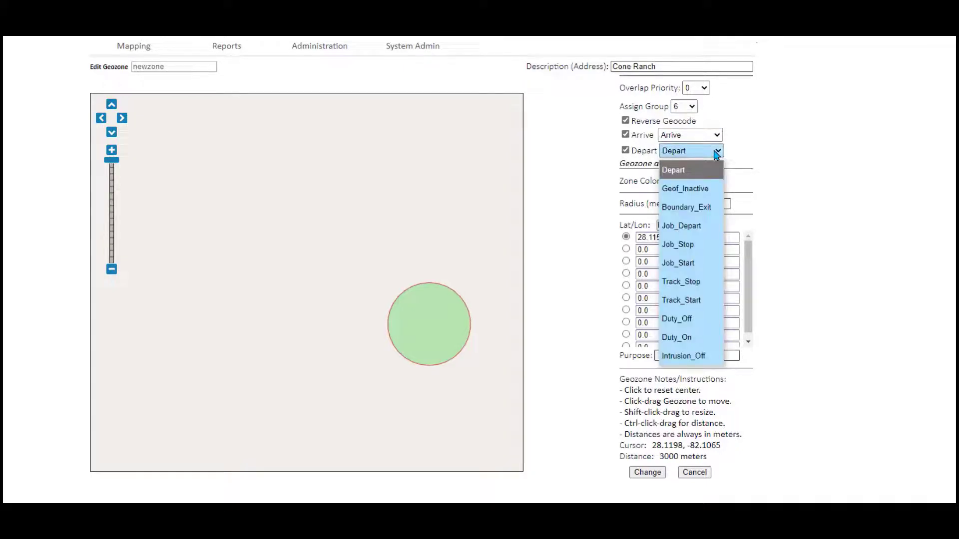
left_click(717, 152)
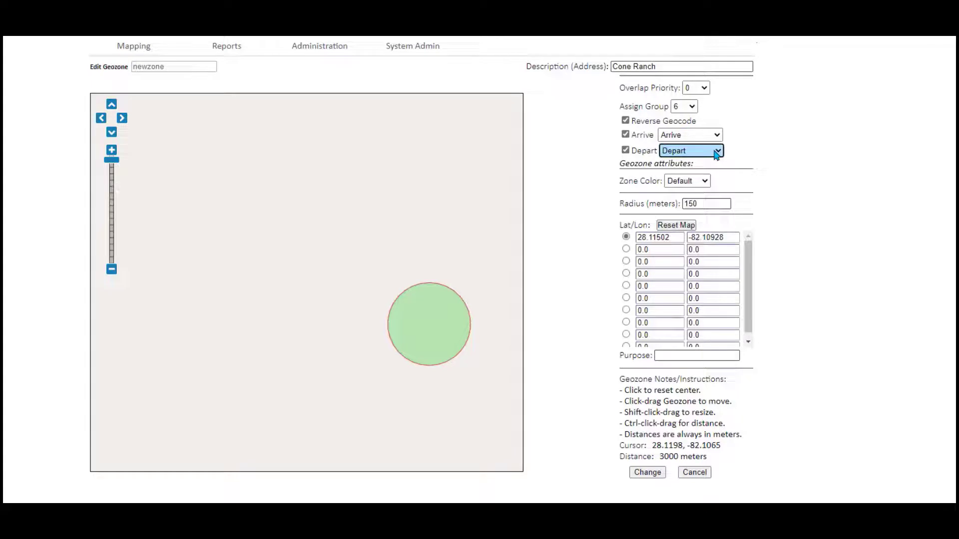
- Colour the zone orange, set the radius to 200 metres and save the geozone
left_click(704, 183)
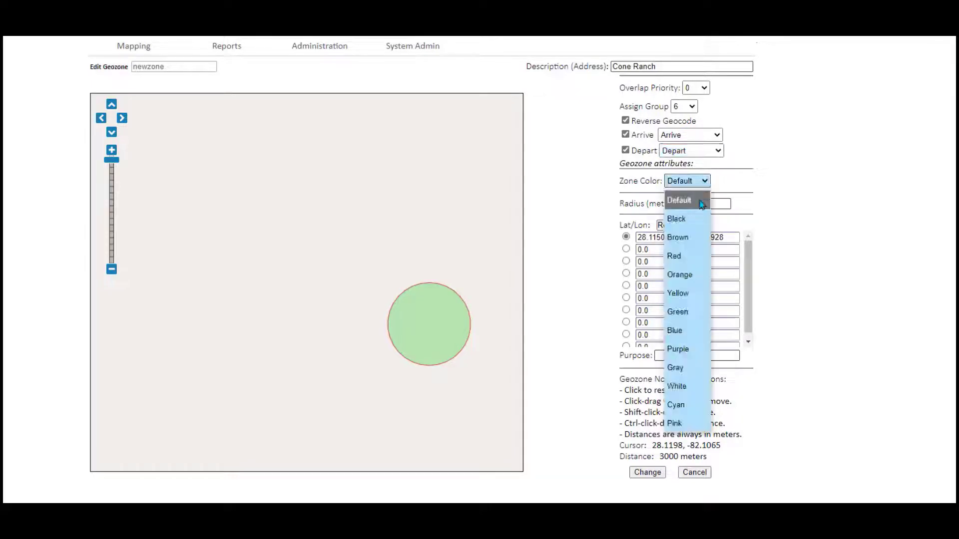
left_click(689, 276)
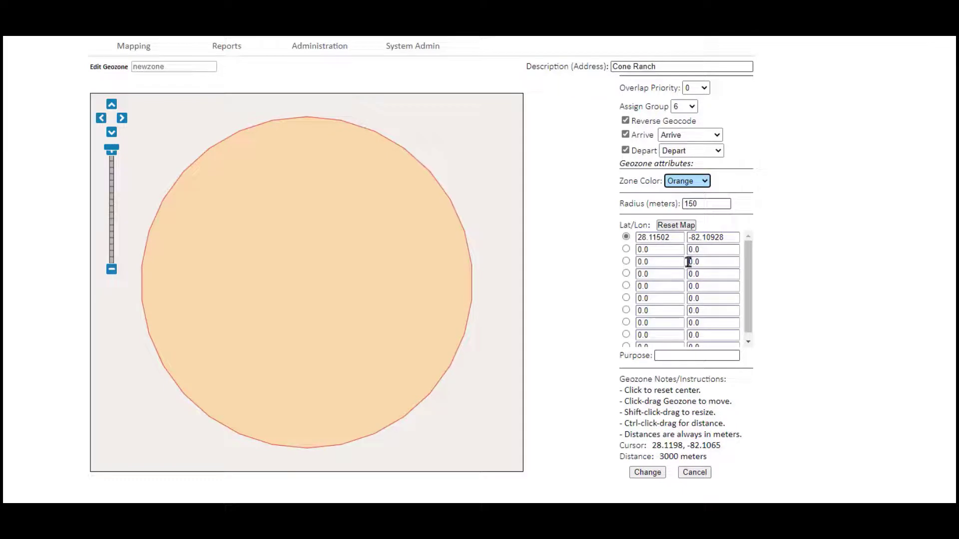
double_click(694, 204)
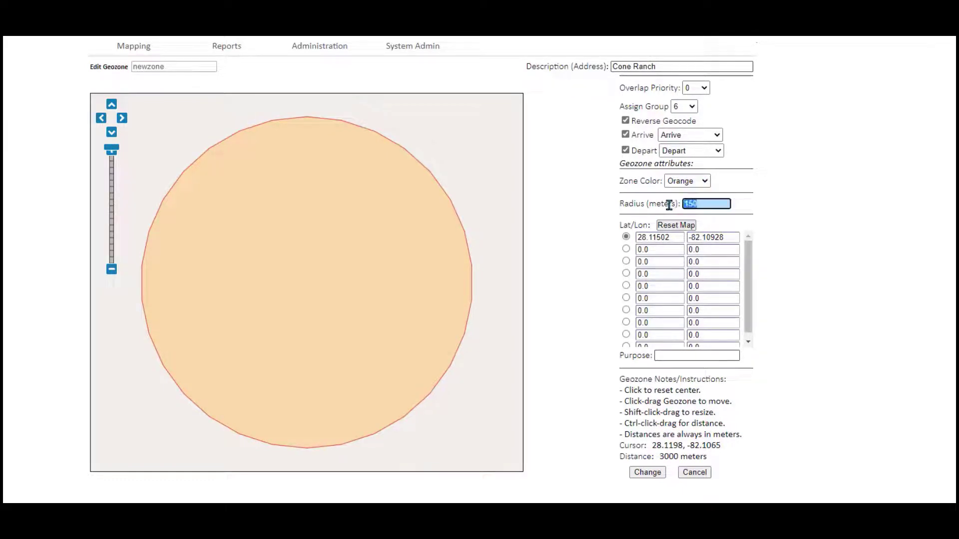
type("200")
left_click(648, 473)
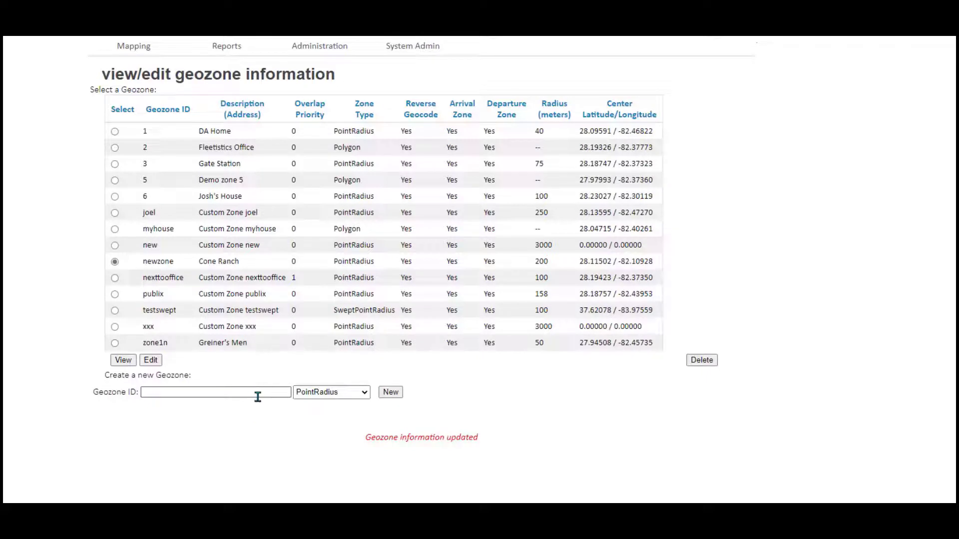
- Create a new Polygon-type geozone with the ID Newone2
left_click(361, 397)
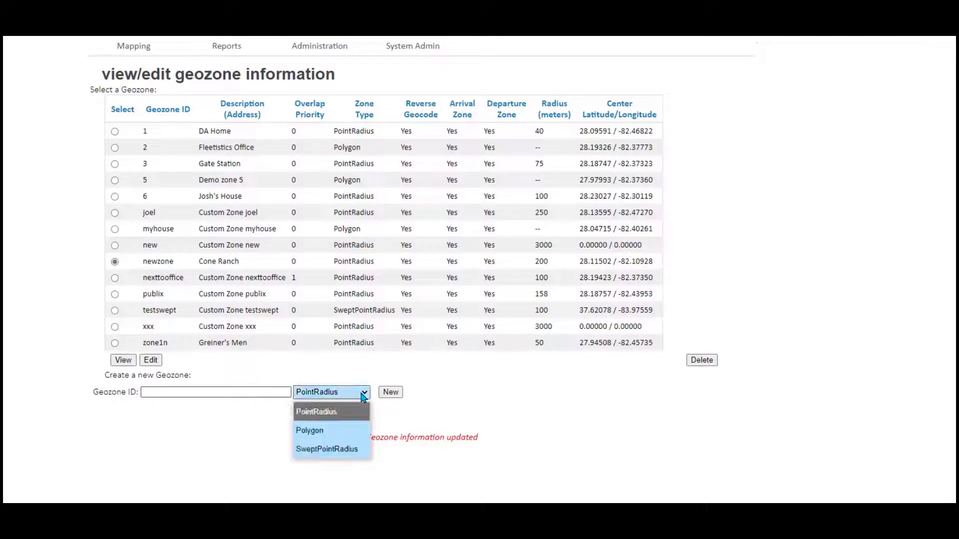
left_click(331, 436)
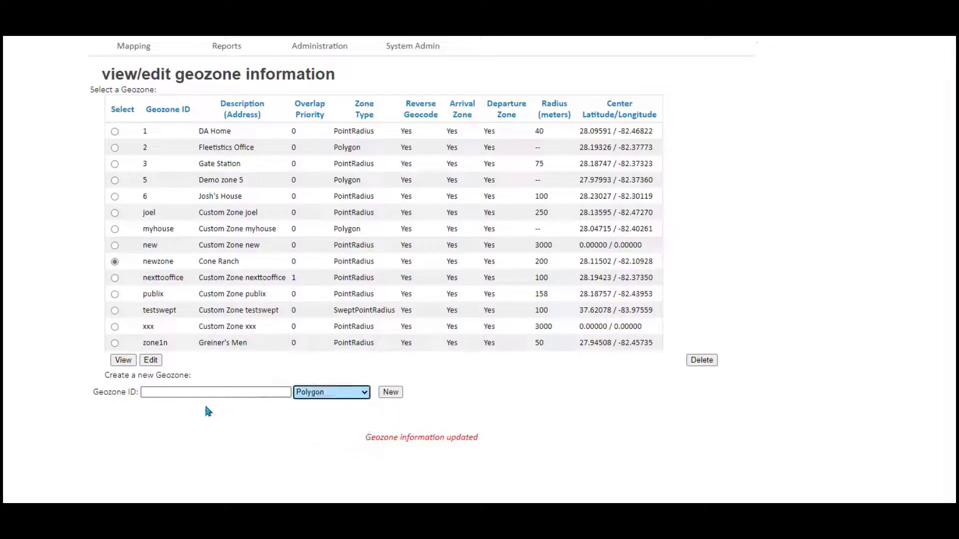
left_click(191, 393)
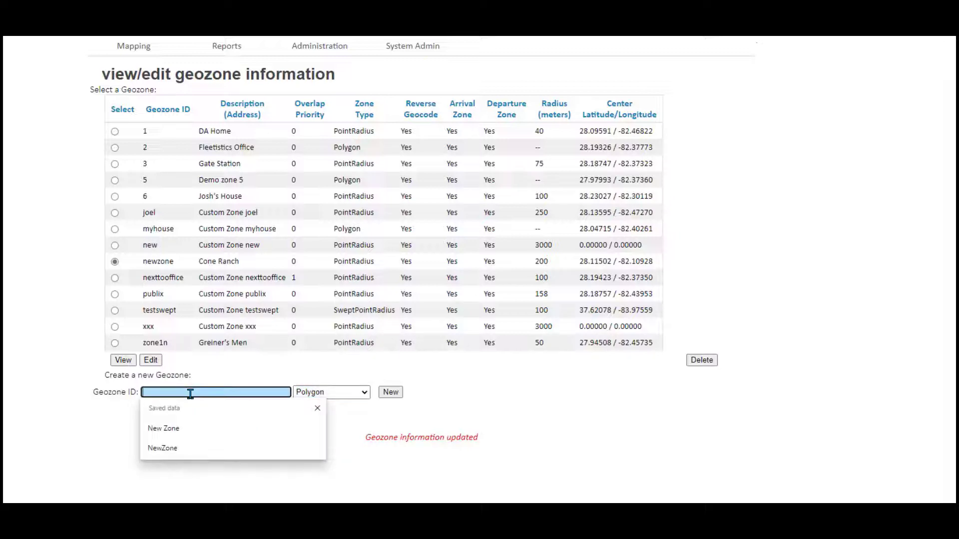
type("Newone2")
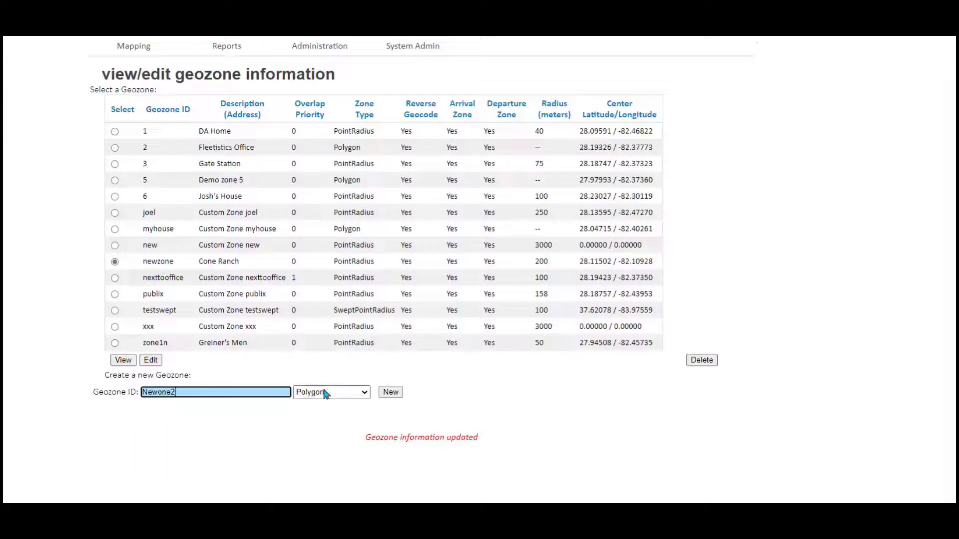
left_click(393, 393)
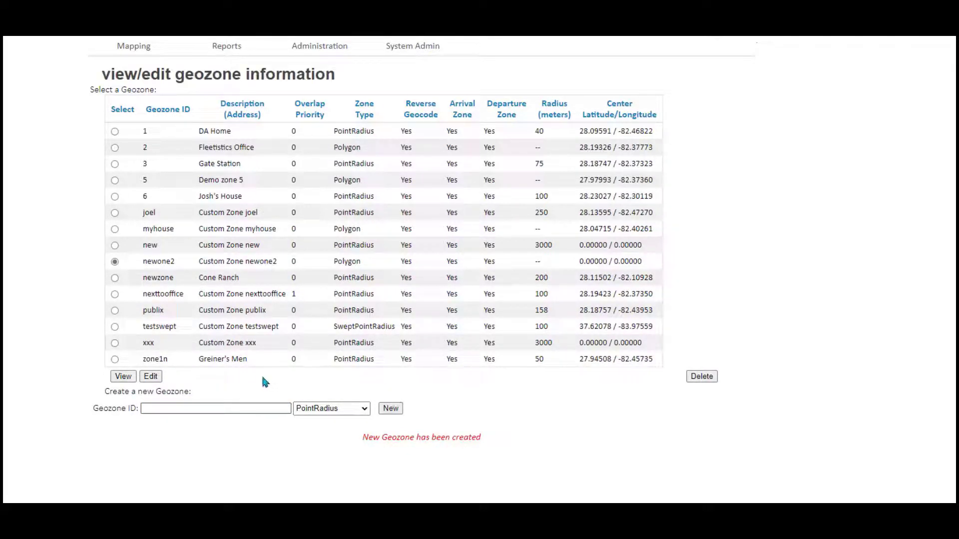
- Open newone2 on the map and centre the polygon on downtown Amarillo
left_click(152, 377)
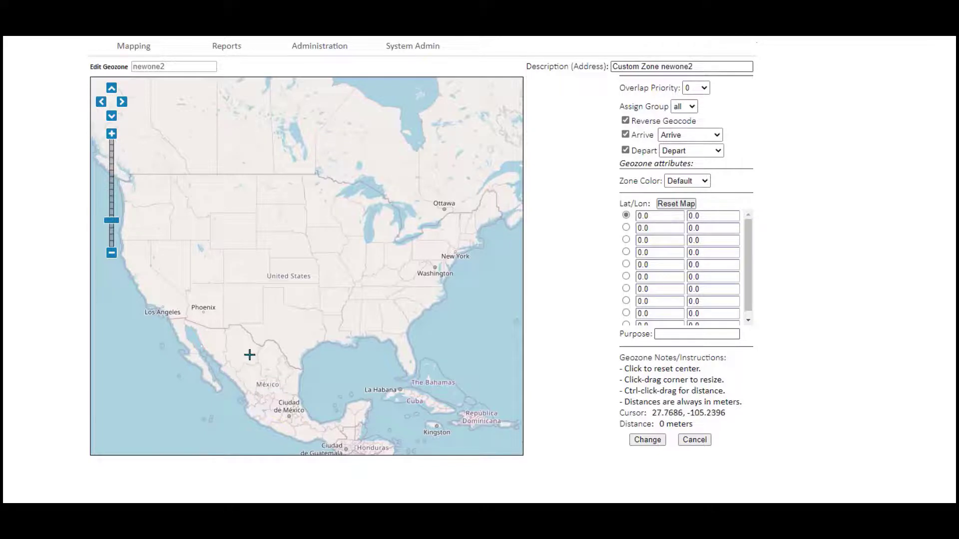
scroll(278, 295, "up", 3)
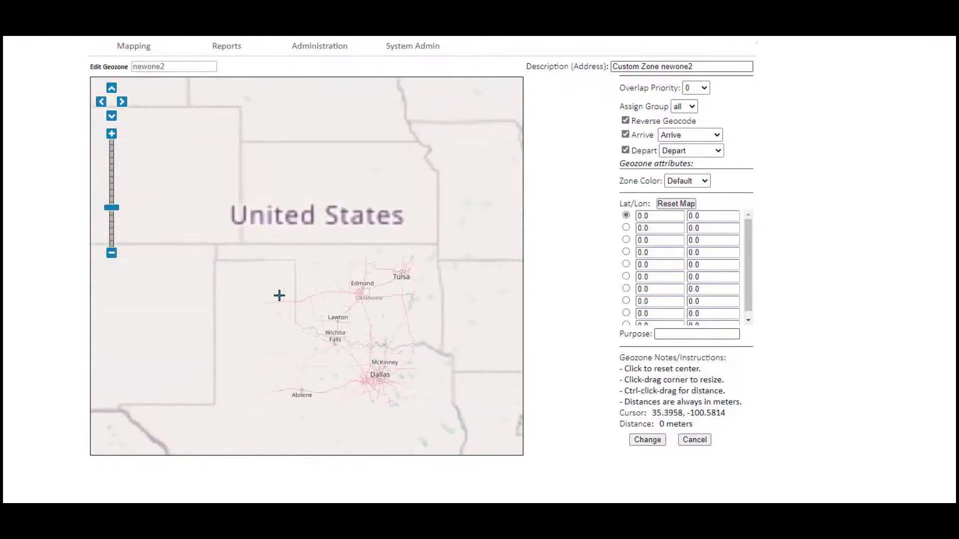
scroll(279, 295, "up", 2)
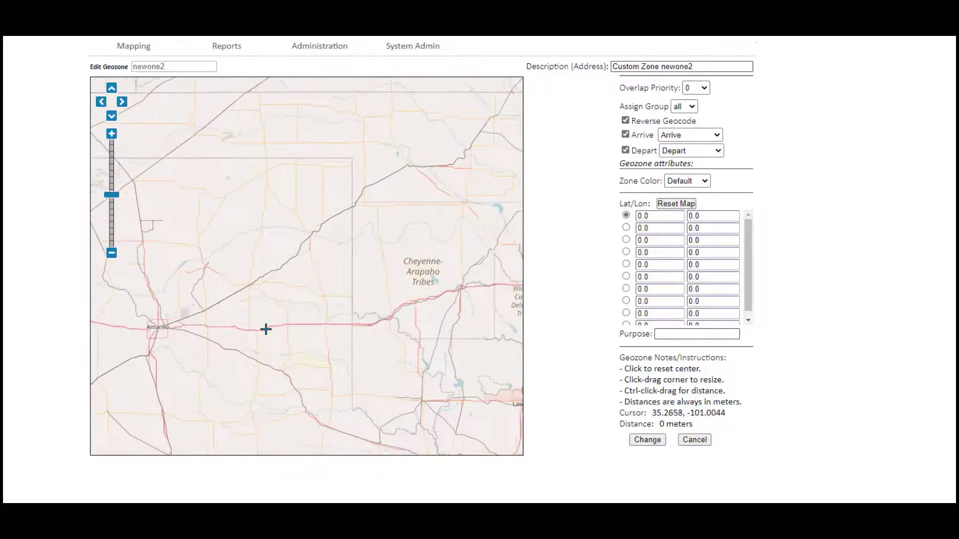
left_click_drag(266, 330, 381, 325)
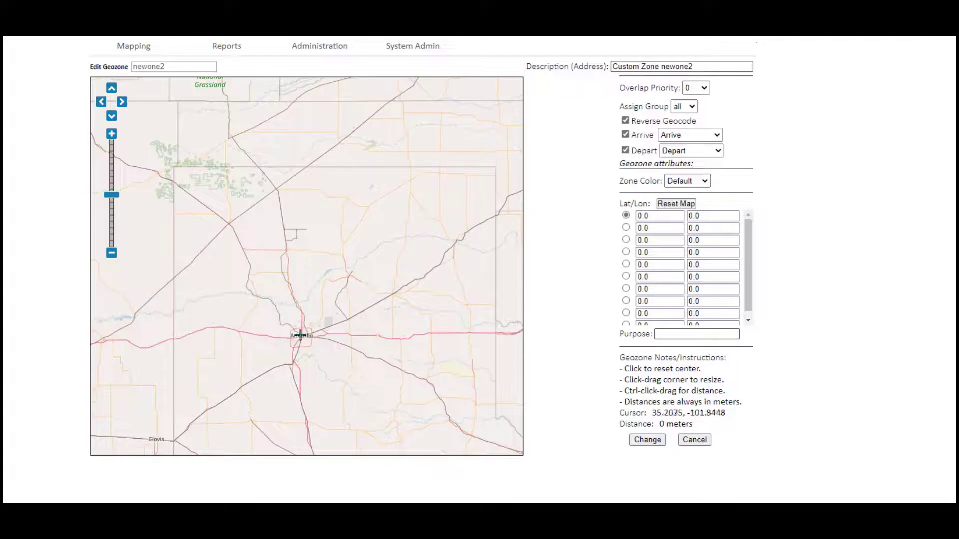
left_click(300, 334)
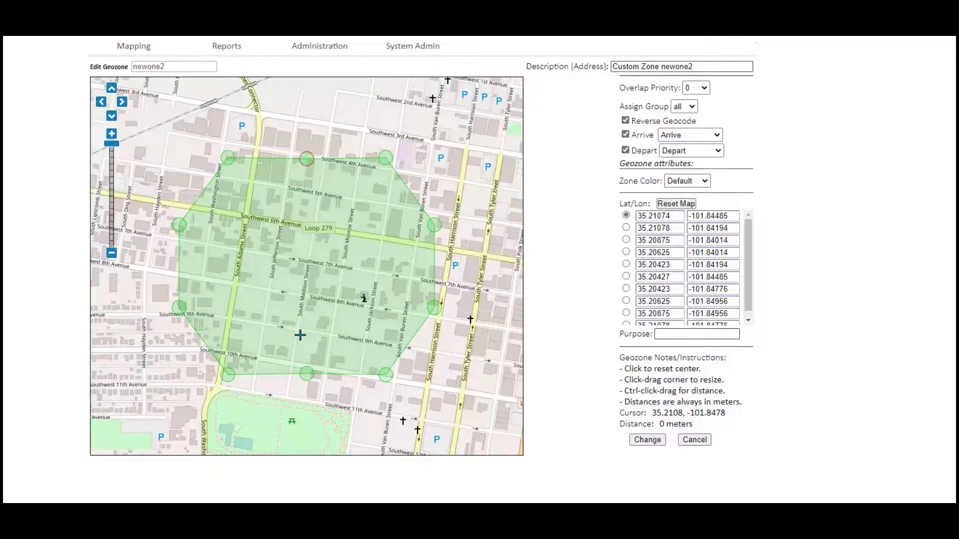
- Drag the polygon's four eastern corners inward, the top-right one onto Loop 279
left_click_drag(387, 159, 361, 229)
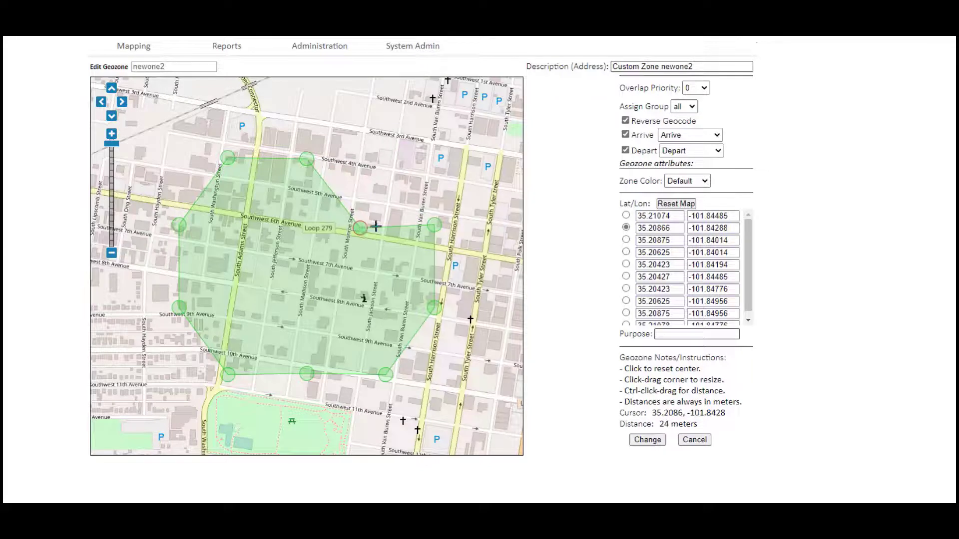
left_click_drag(434, 224, 363, 281)
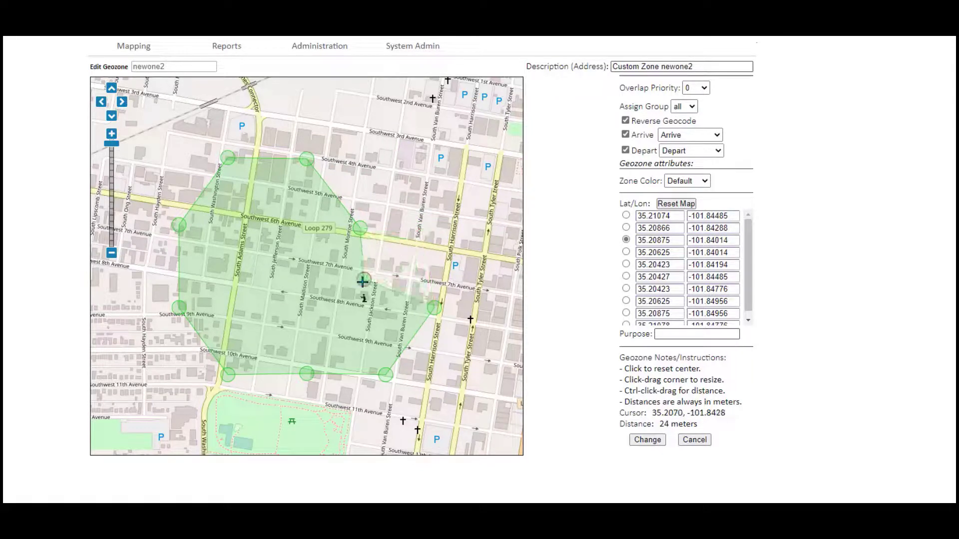
left_click_drag(435, 307, 348, 328)
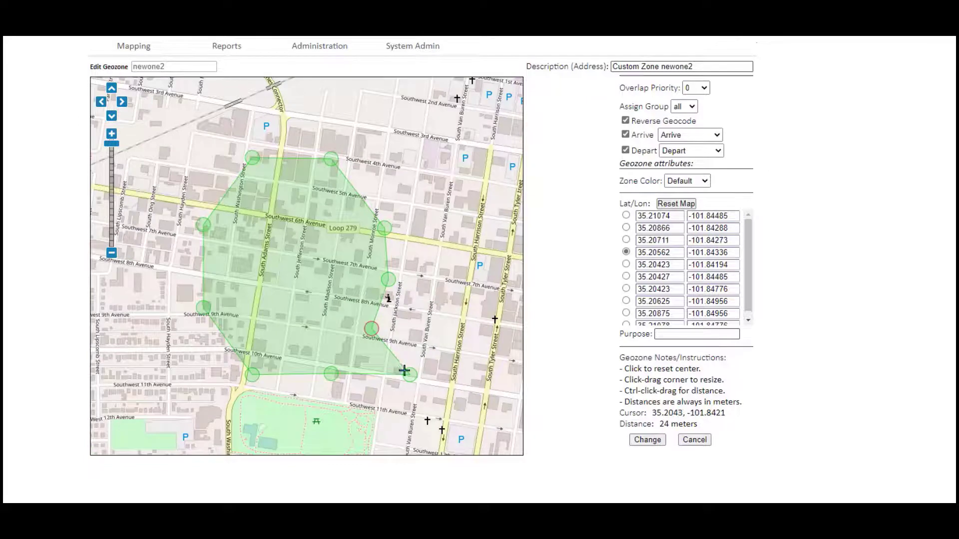
left_click_drag(408, 374, 345, 344)
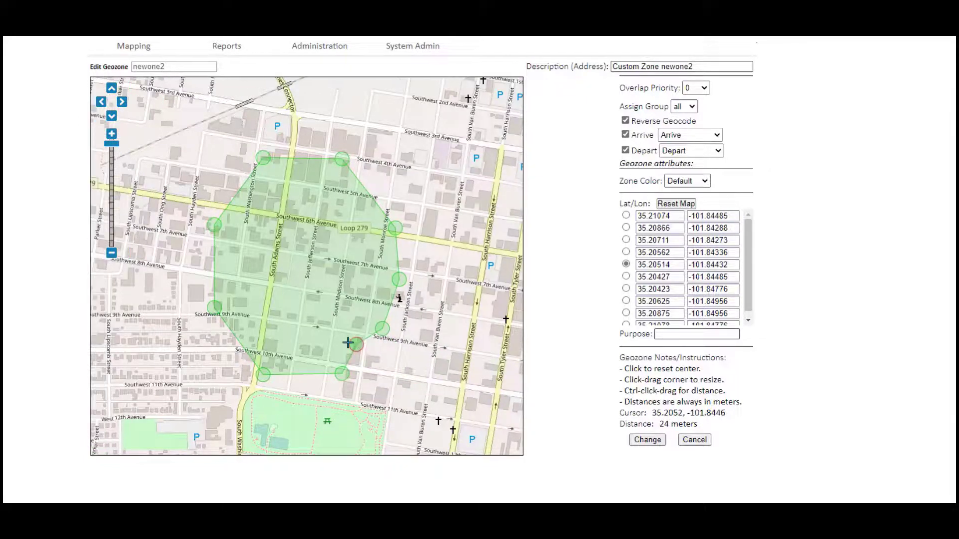
- Replace newone2's description with 'Southwest Adams Job' and save the geozone
triple_click(652, 61)
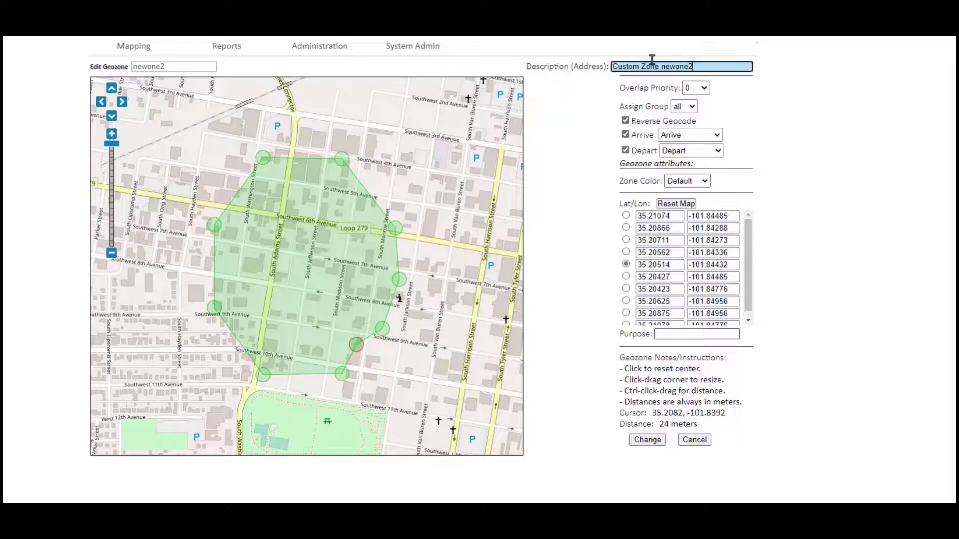
triple_click(652, 62)
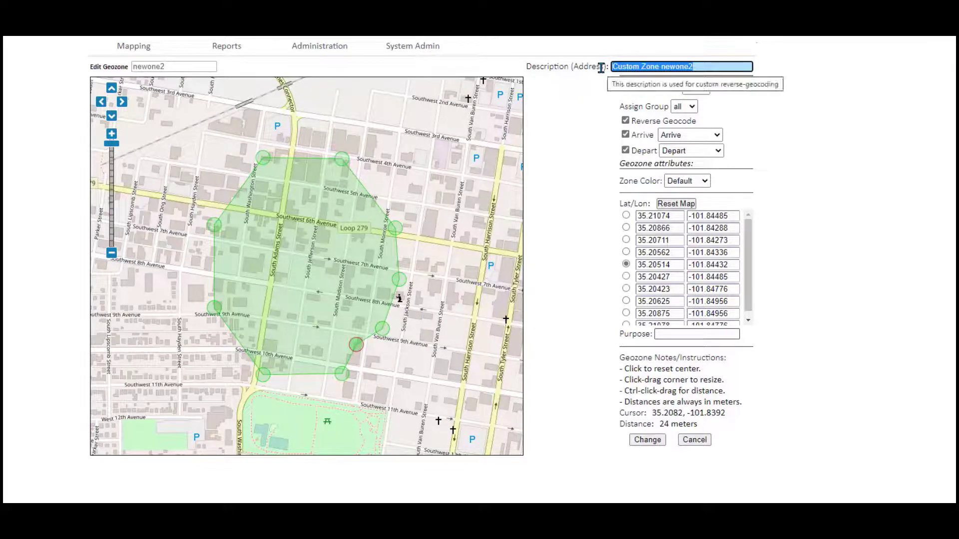
type("S")
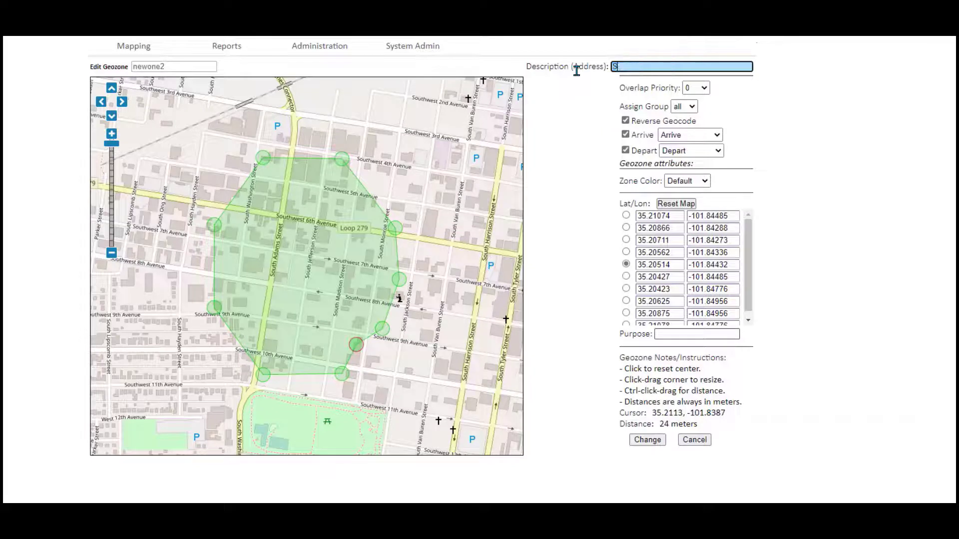
type("outhwest Adams Job")
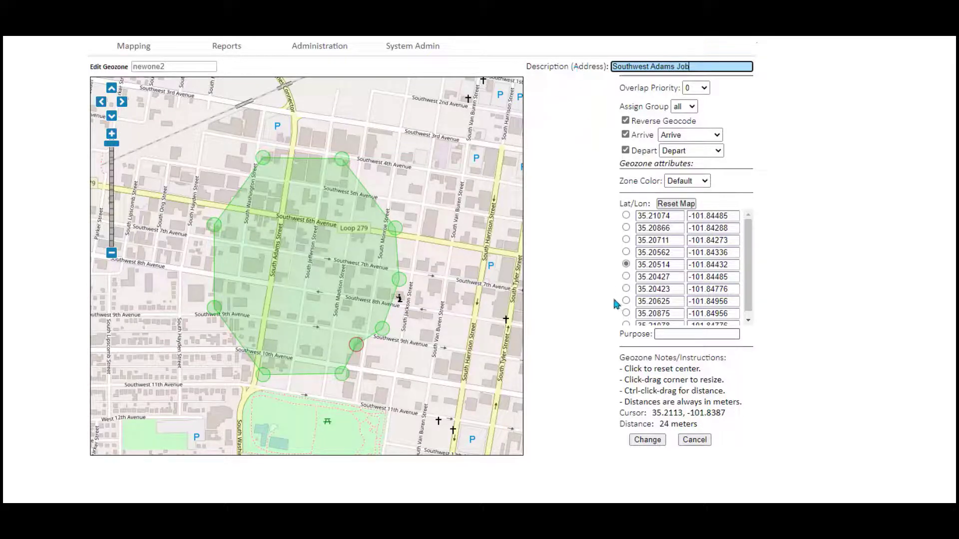
left_click(652, 442)
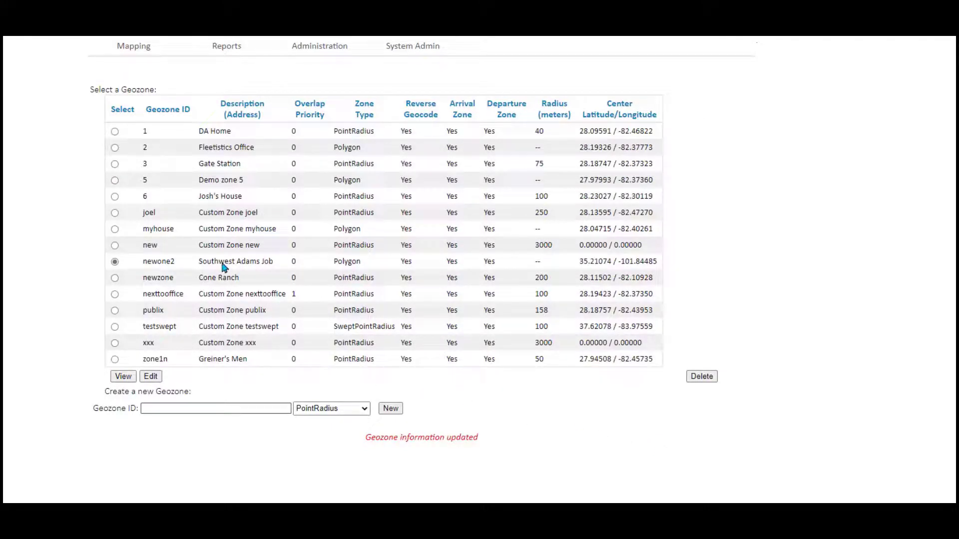
- View the saved newone2 geozone, then go to GeoCorridor Admin
left_click(122, 376)
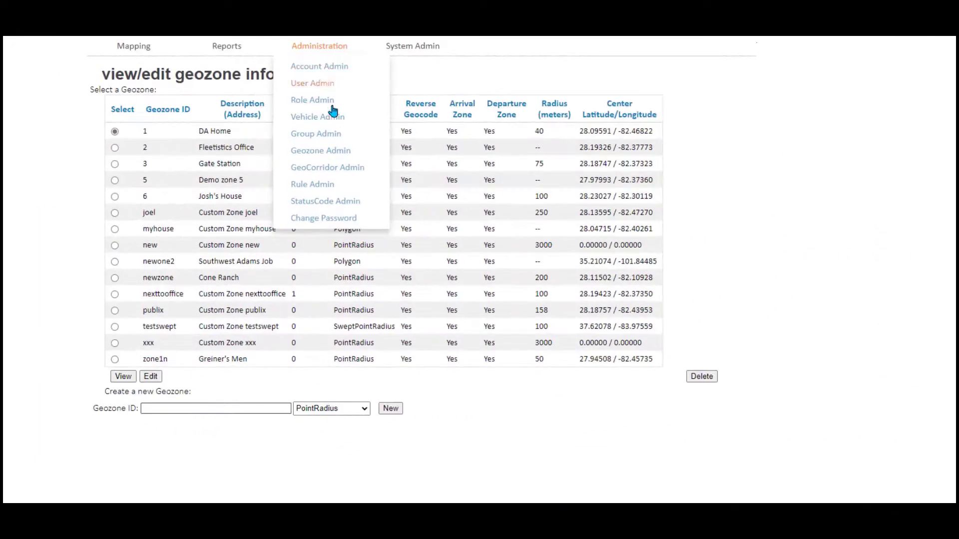
left_click(330, 167)
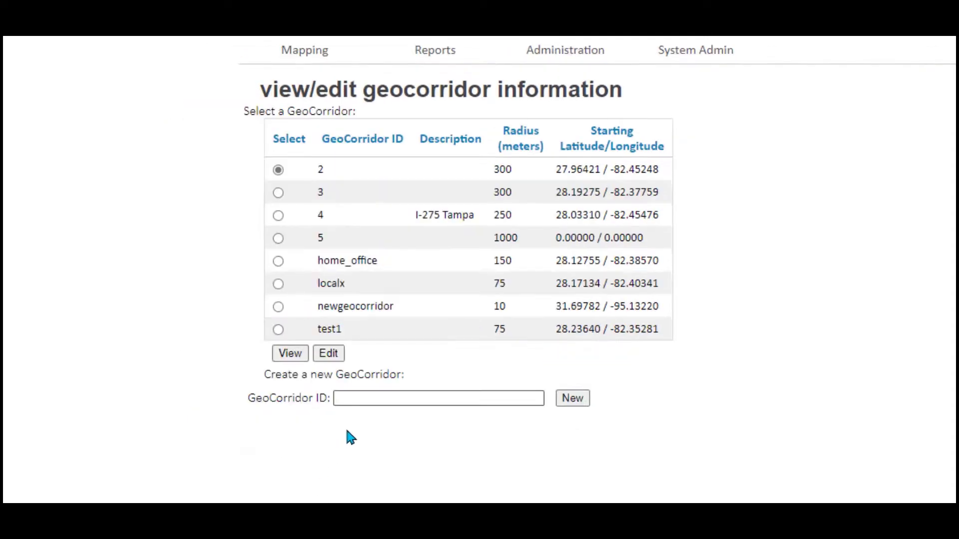
- Create a geocorridor with the ID newcorridor and open it for editing
left_click(351, 398)
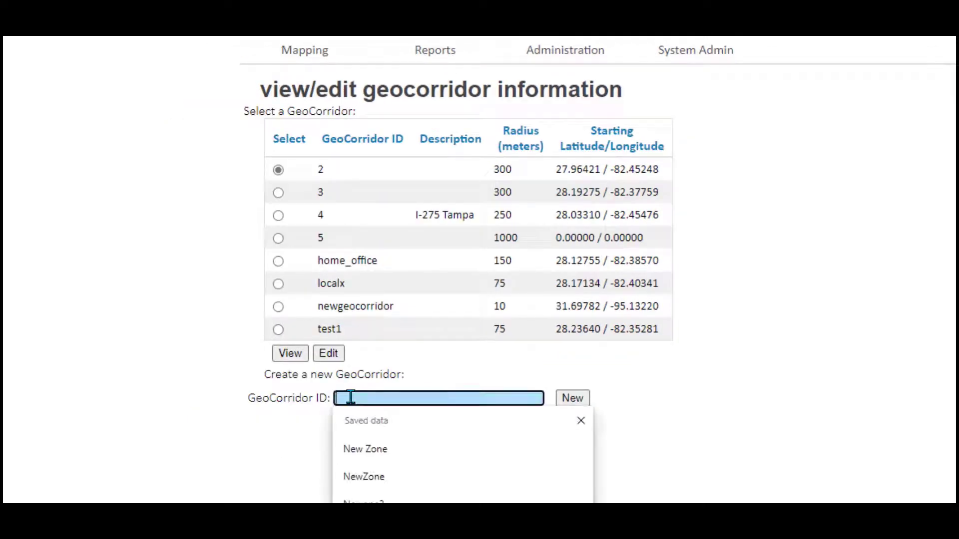
type("new c")
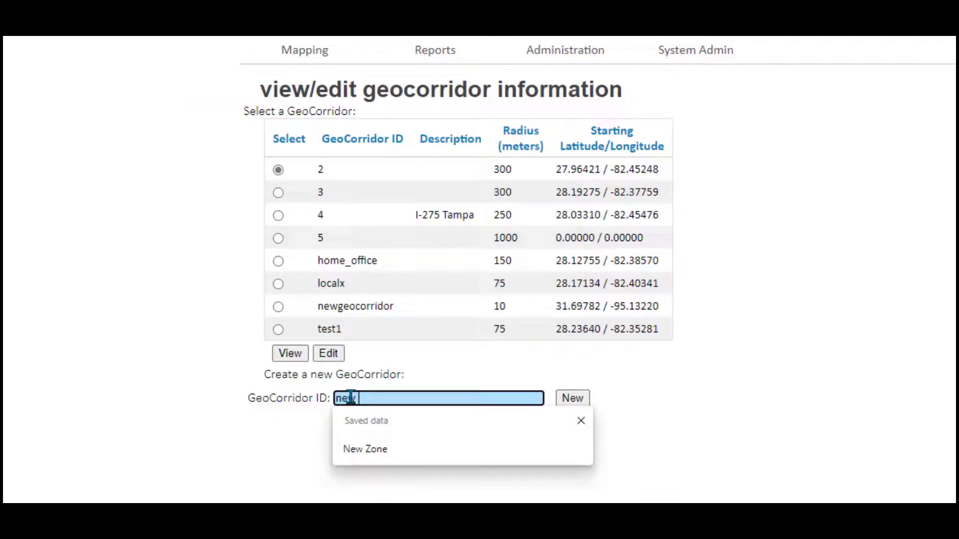
key("BackSpace")
key("BackSpace")
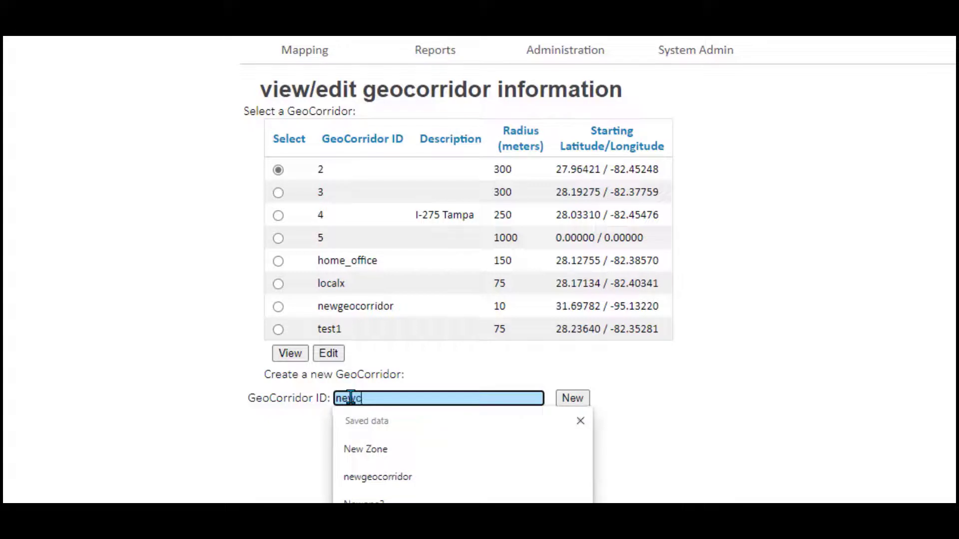
type("corridor")
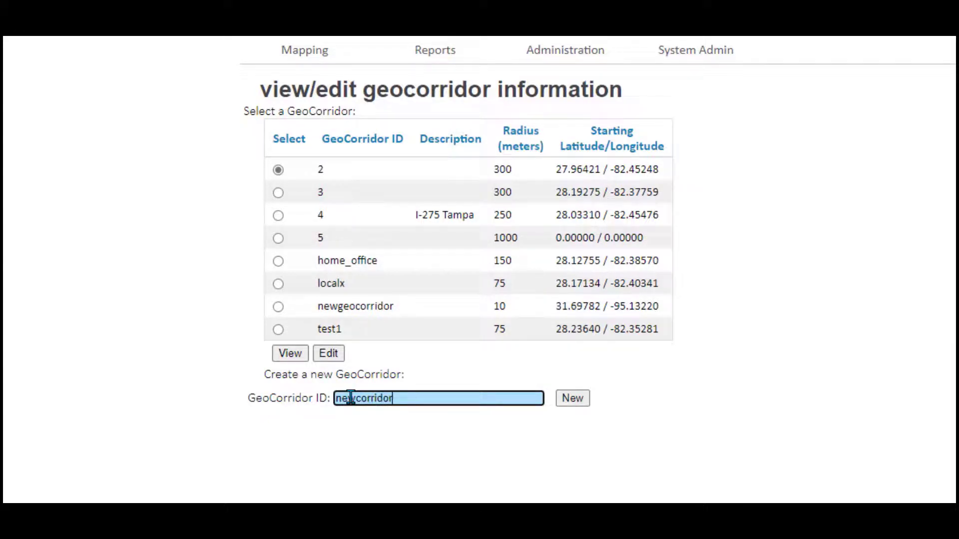
left_click(576, 405)
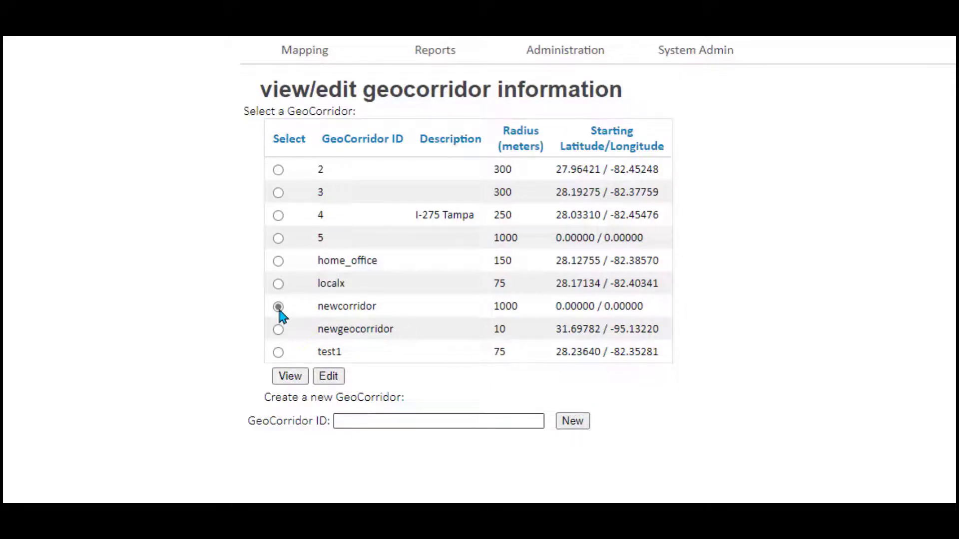
left_click(327, 378)
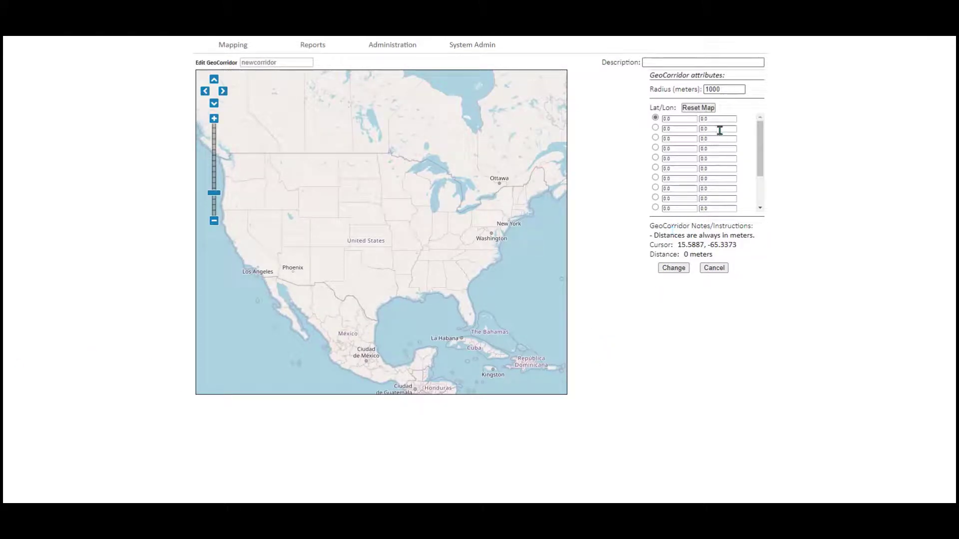
- Set the corridor radius to 25 and zoom the map to east of Lake Wales, Florida
left_click_drag(730, 89, 693, 88)
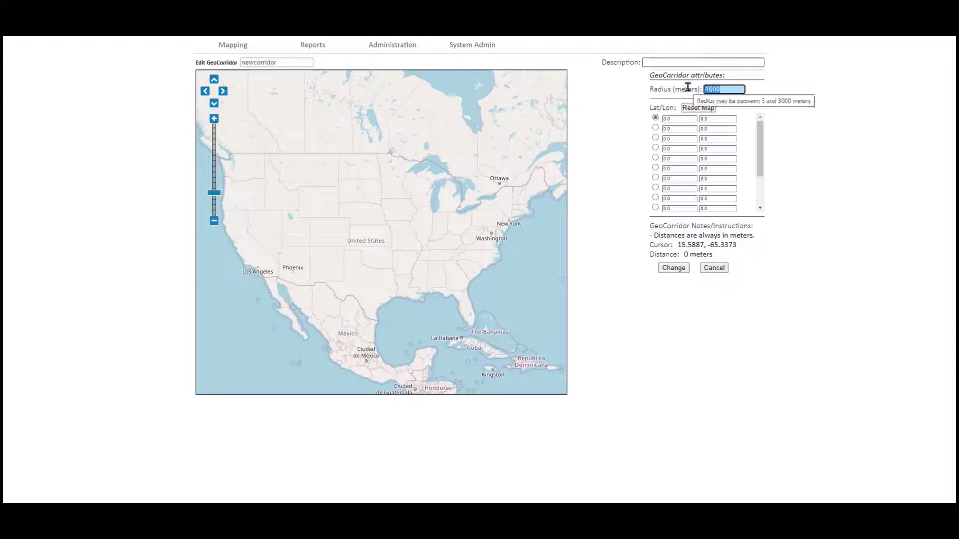
type("25")
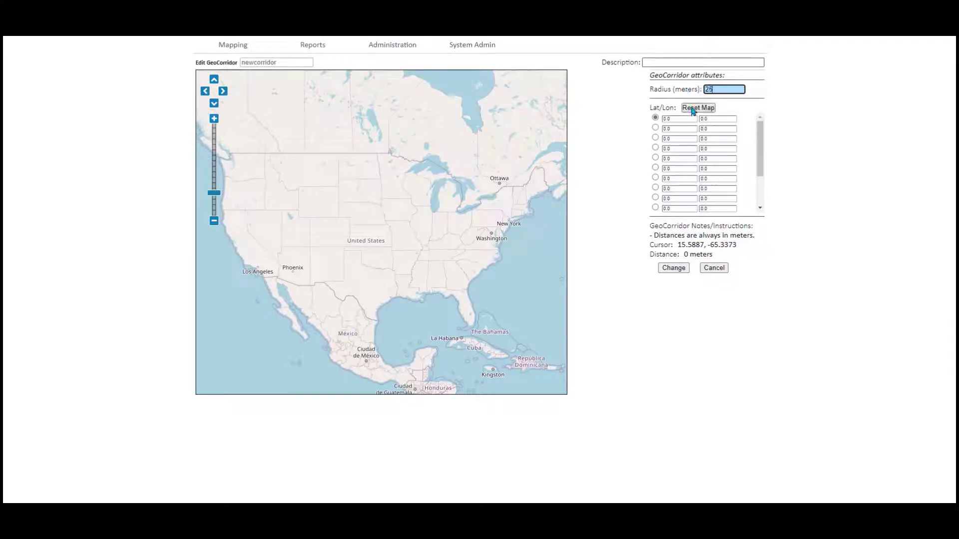
left_click(693, 109)
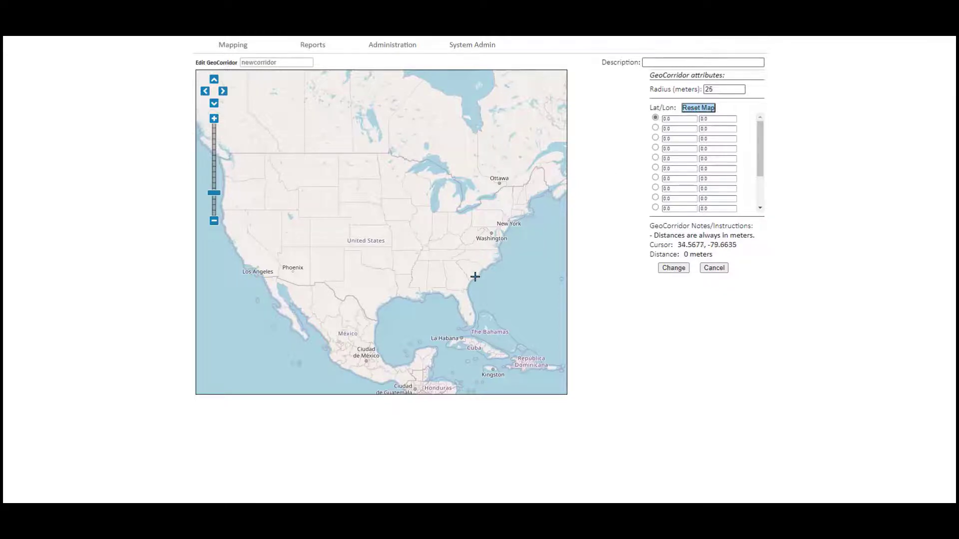
scroll(475, 297, "up", 3)
left_click_drag(441, 296, 428, 218)
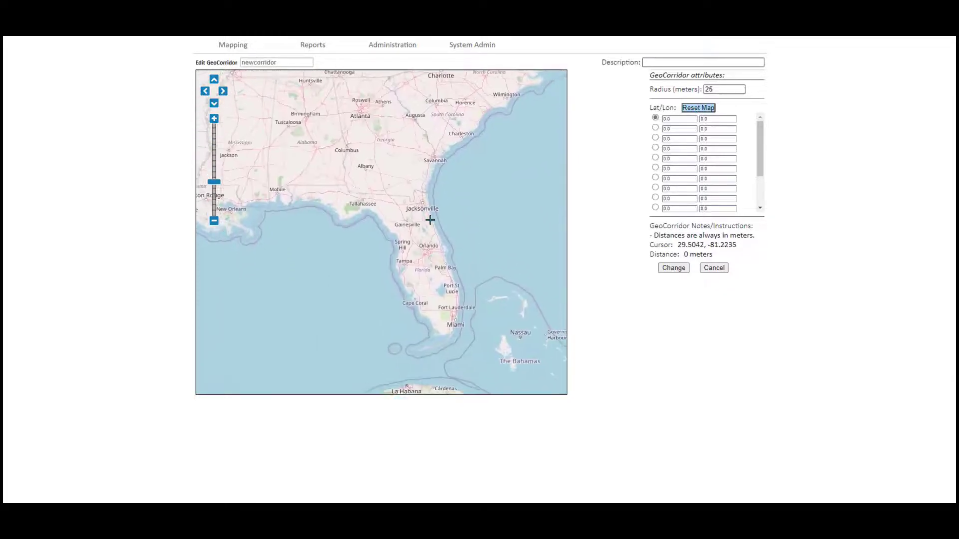
scroll(419, 250, "up", 5)
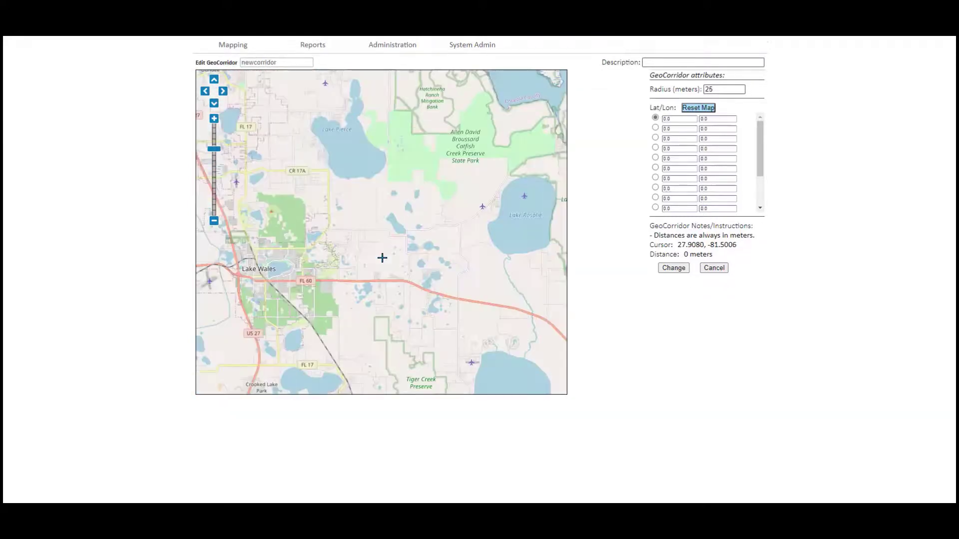
left_click_drag(332, 317, 294, 250)
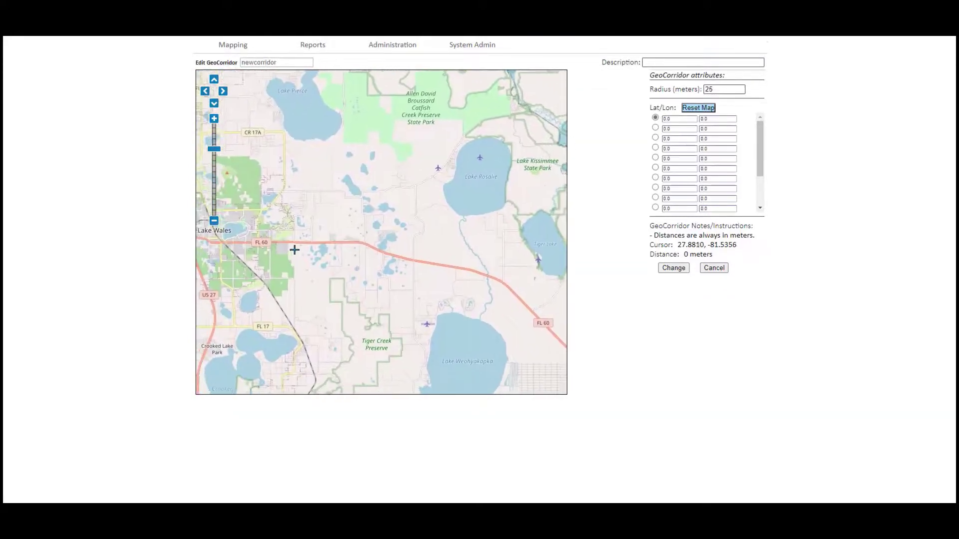
scroll(290, 232, "up", 2)
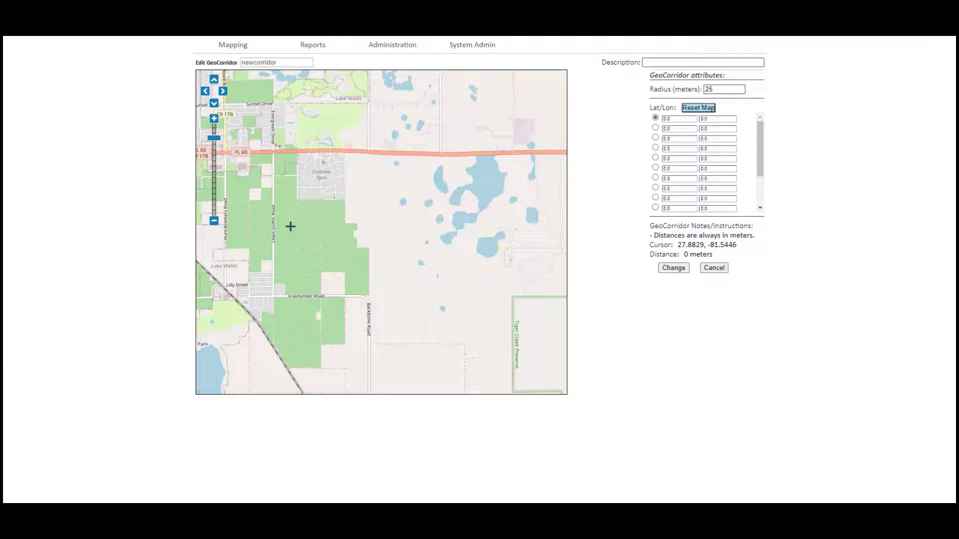
- Place the corridor's starting point at the Lewis Griffin and Grove Rd Two corner
left_click(291, 225)
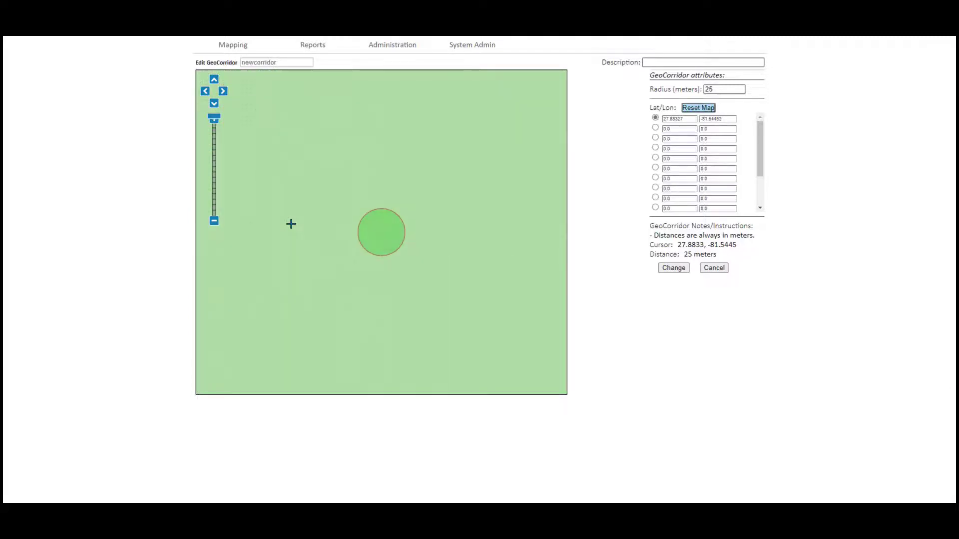
scroll(291, 224, "down", 2)
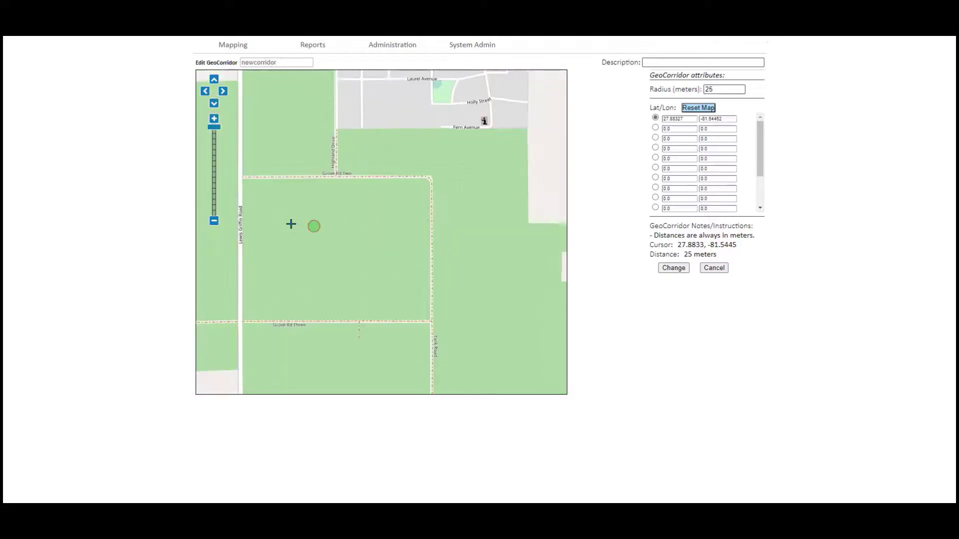
left_click(240, 178)
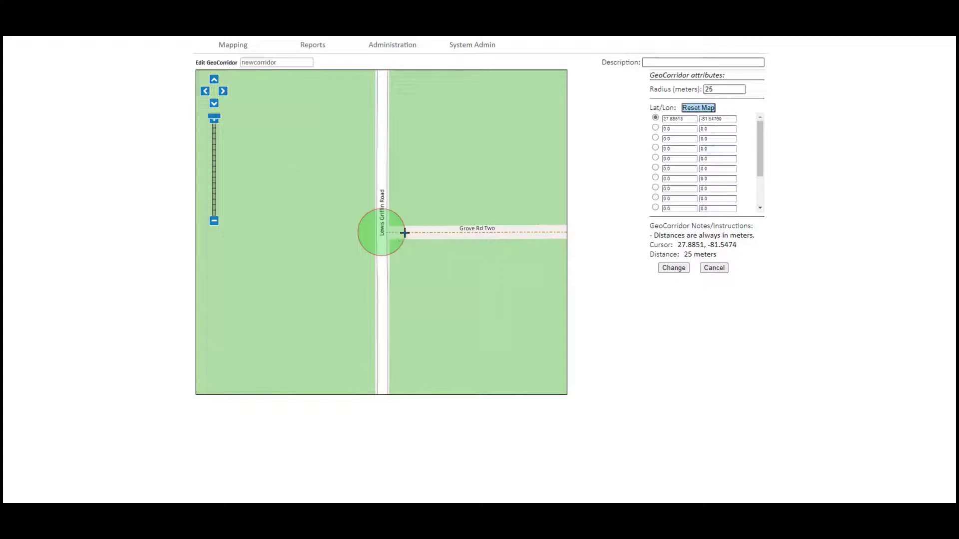
- Add the second and third points along Grove Rd Two up to Highland Drive
left_click(656, 128)
left_click(655, 128)
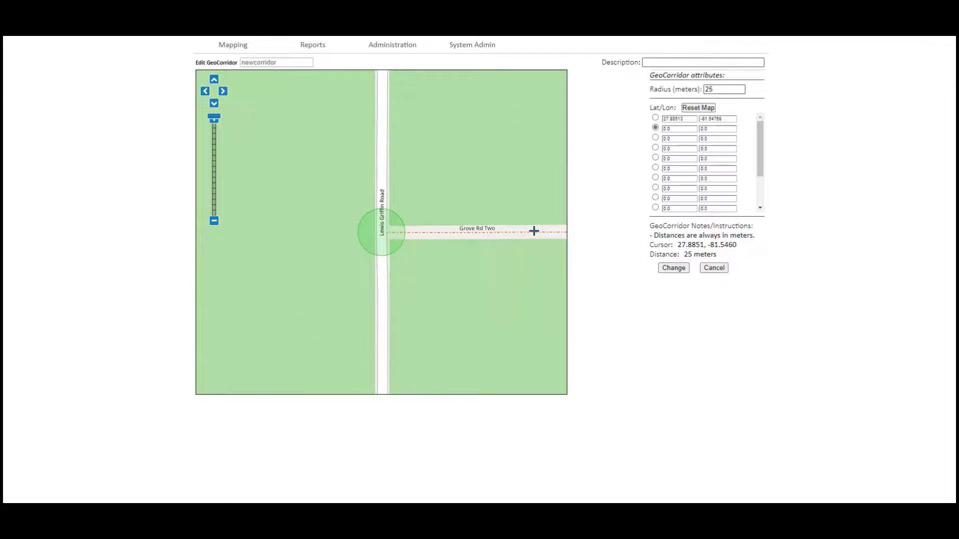
left_click(533, 231)
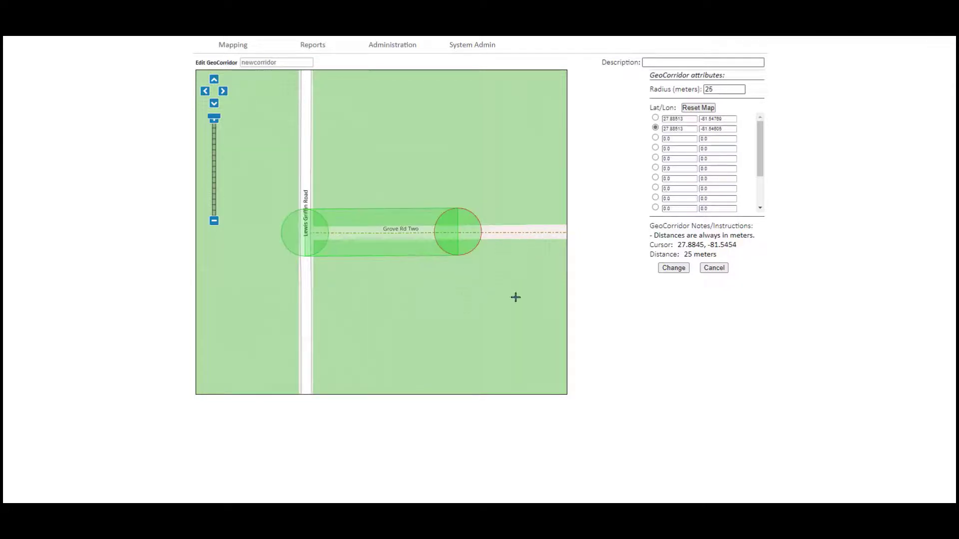
left_click_drag(513, 298, 285, 295)
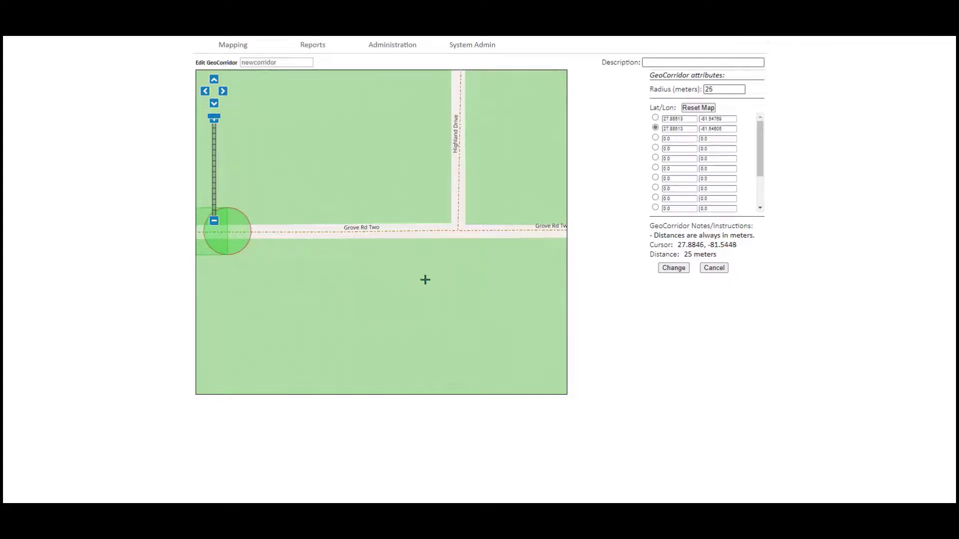
left_click(655, 140)
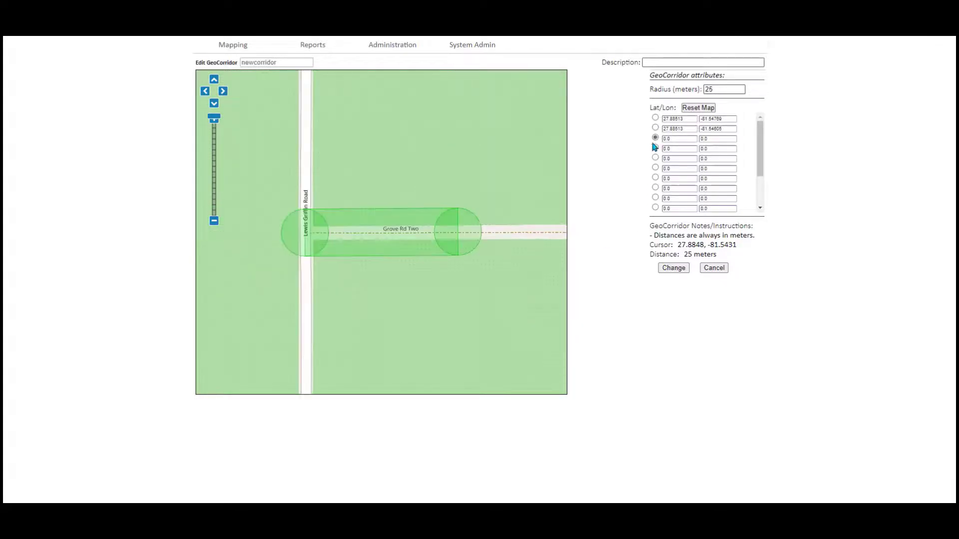
left_click_drag(510, 276, 317, 277)
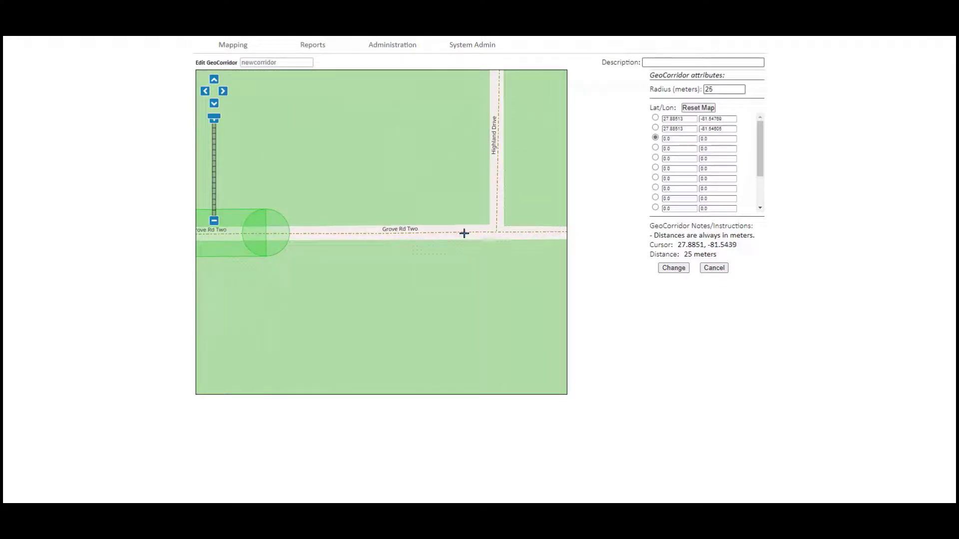
left_click(464, 233)
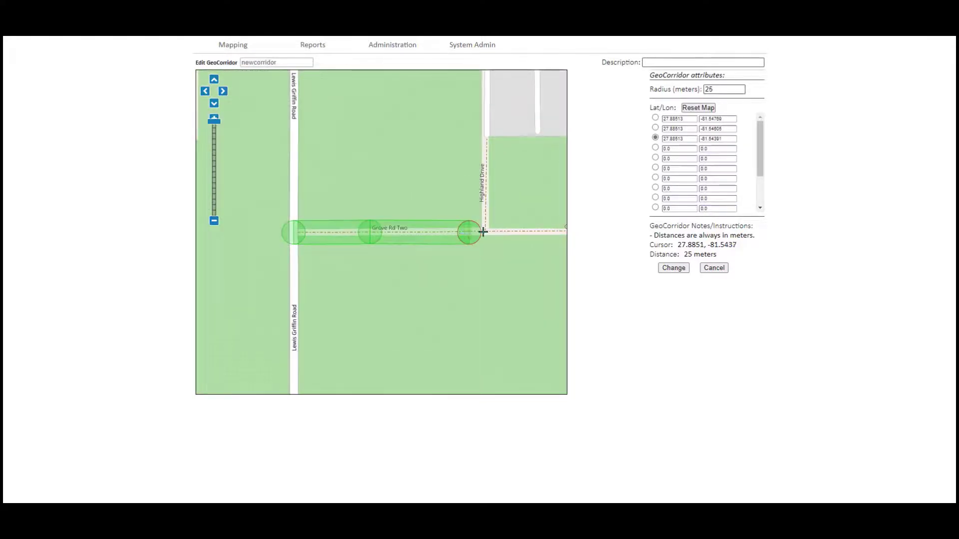
left_click(485, 230)
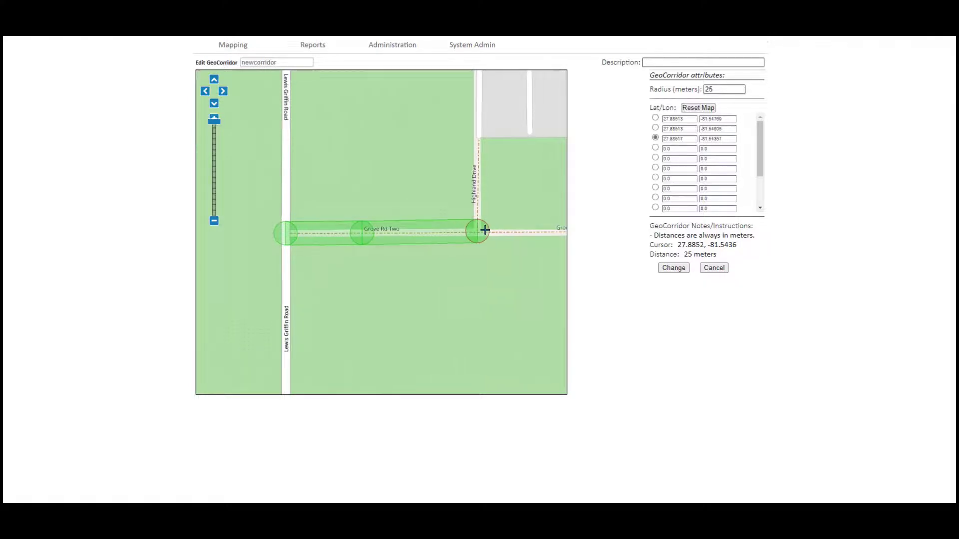
- Add the fourth and fifth points extending north up Highland Drive
left_click(655, 148)
left_click(475, 131)
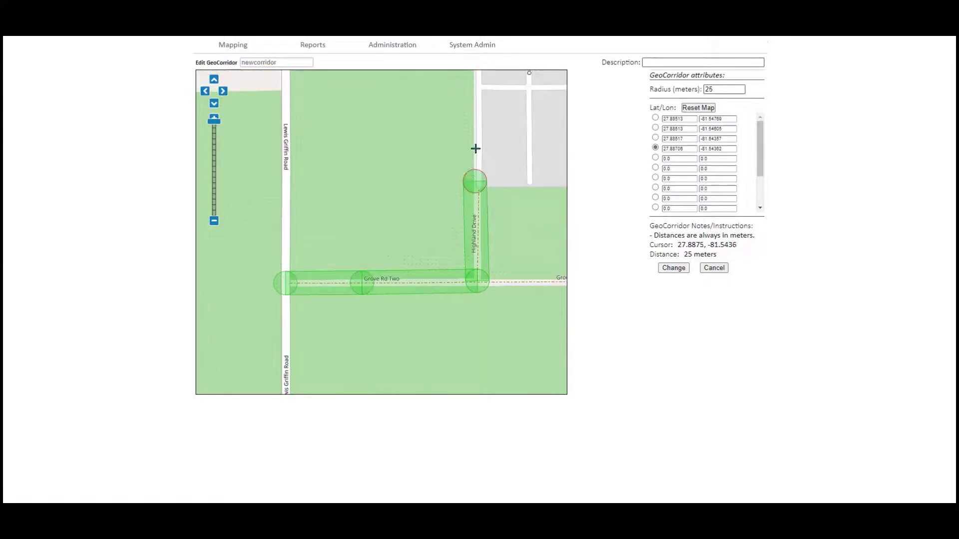
left_click(654, 158)
left_click(476, 109)
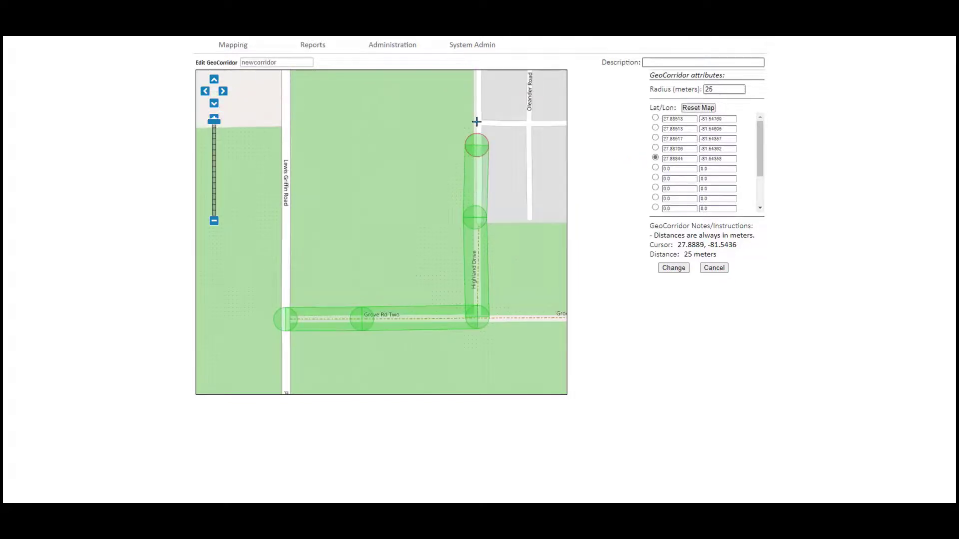
left_click(476, 121)
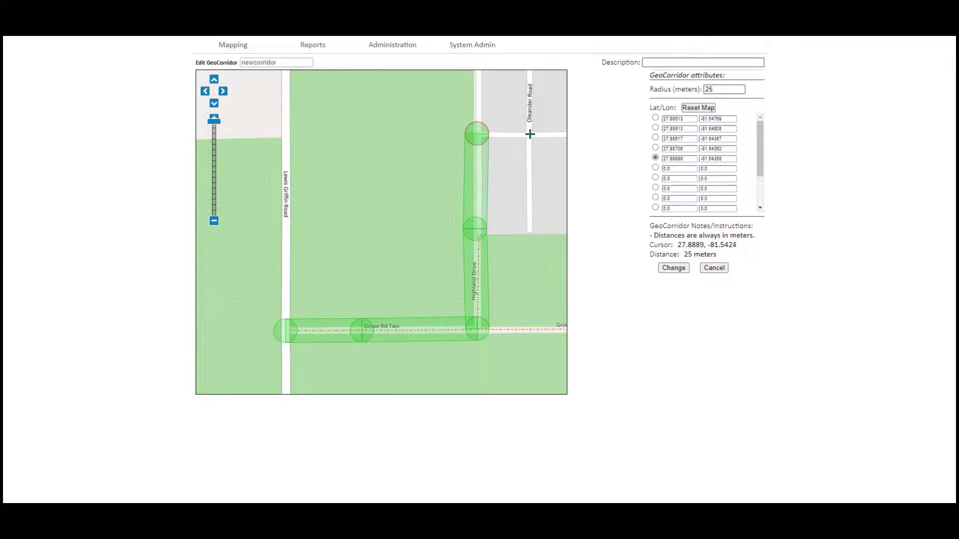
- Extend the corridor east along Laurel Avenue and add a point at Palm Leaf and Jasmine
left_click(655, 169)
left_click(528, 134)
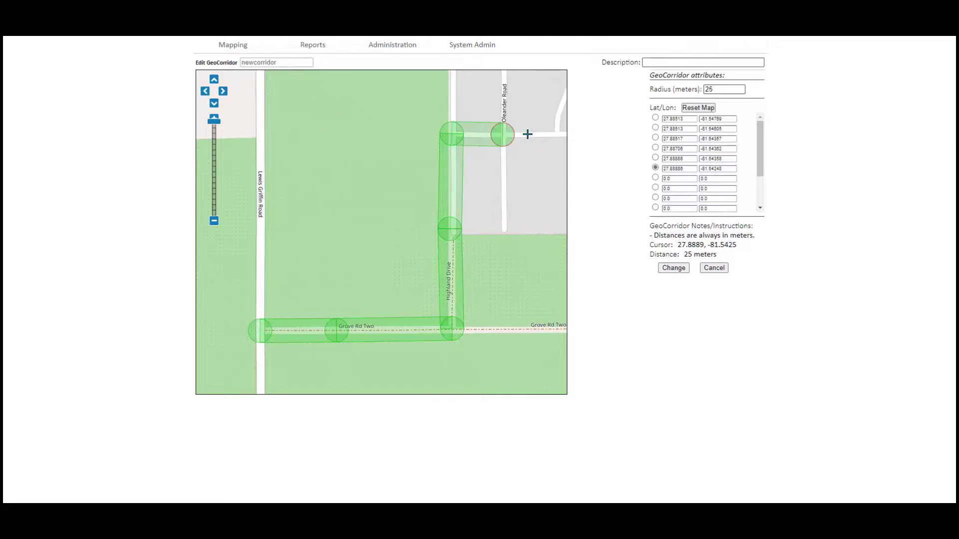
left_click(557, 132)
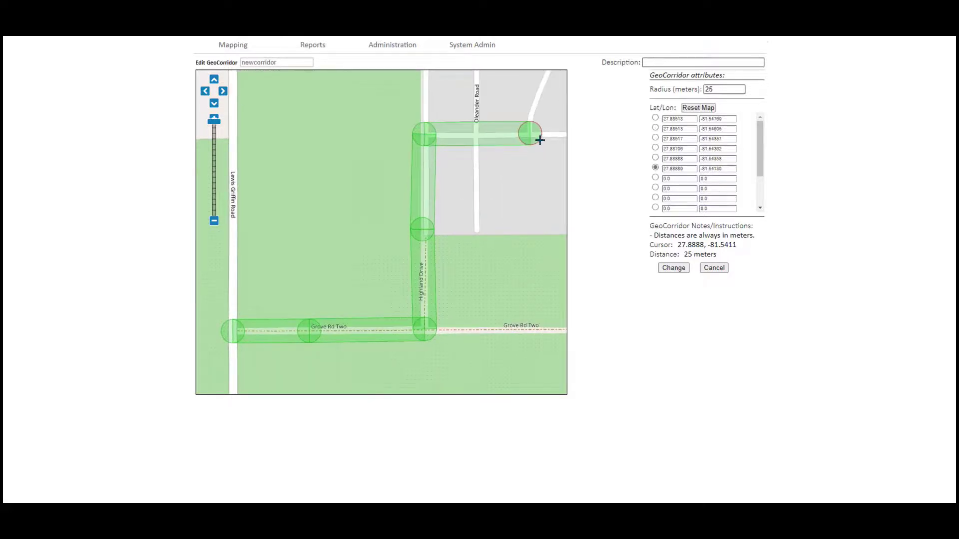
left_click_drag(540, 141, 443, 303)
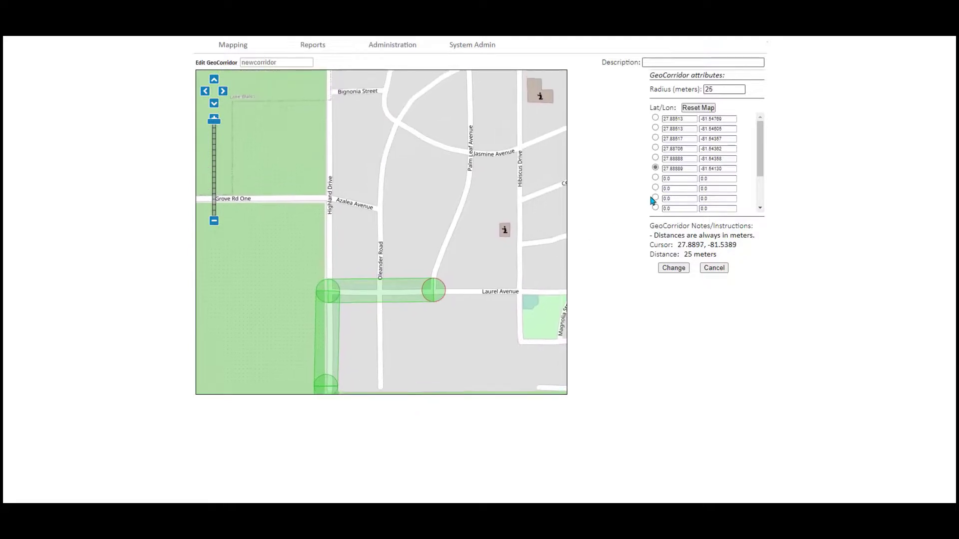
left_click(655, 178)
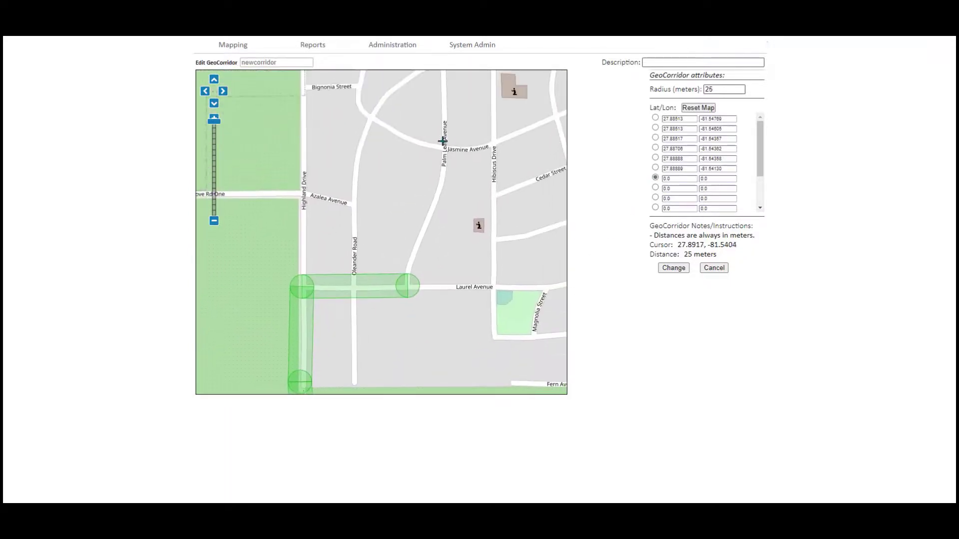
left_click(444, 146)
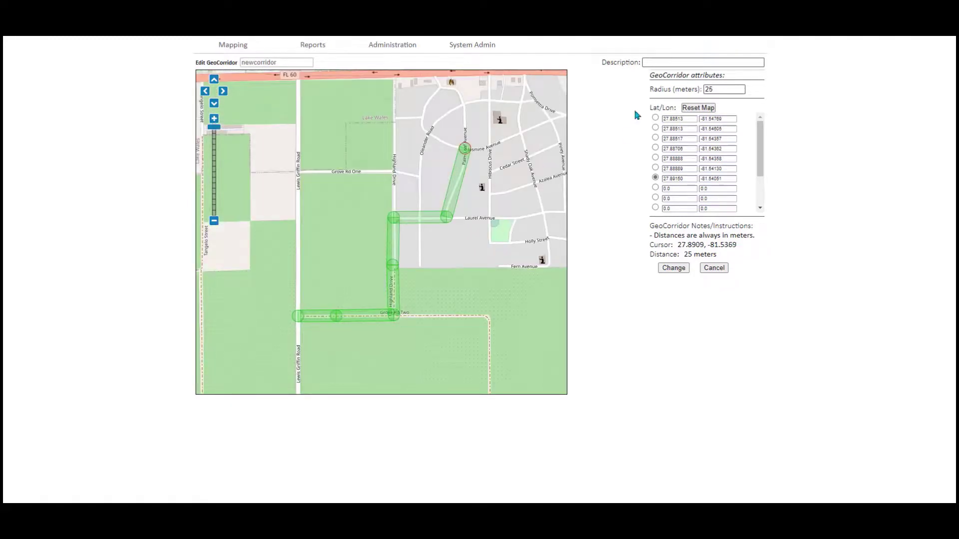
- Enter the description 'new route 15' and save newcorridor
left_click(649, 62)
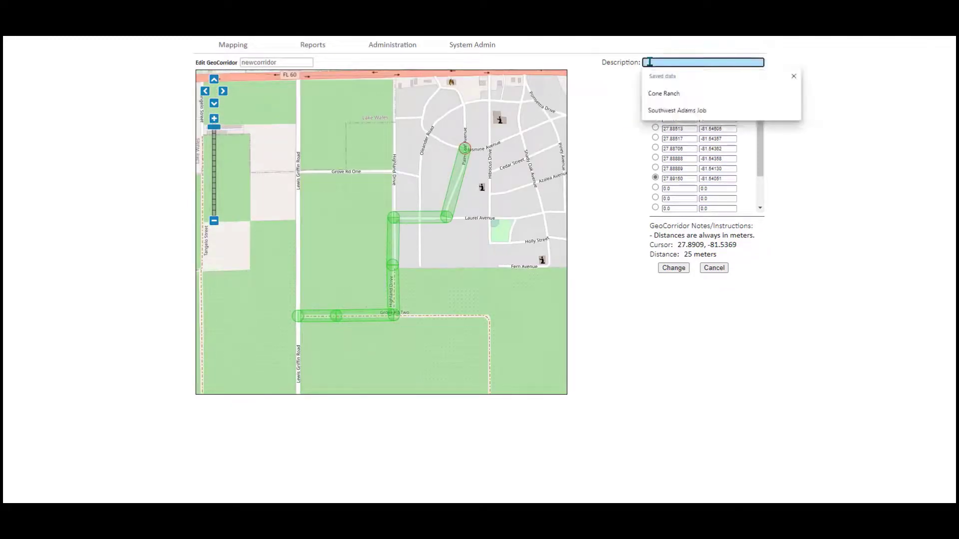
type("new")
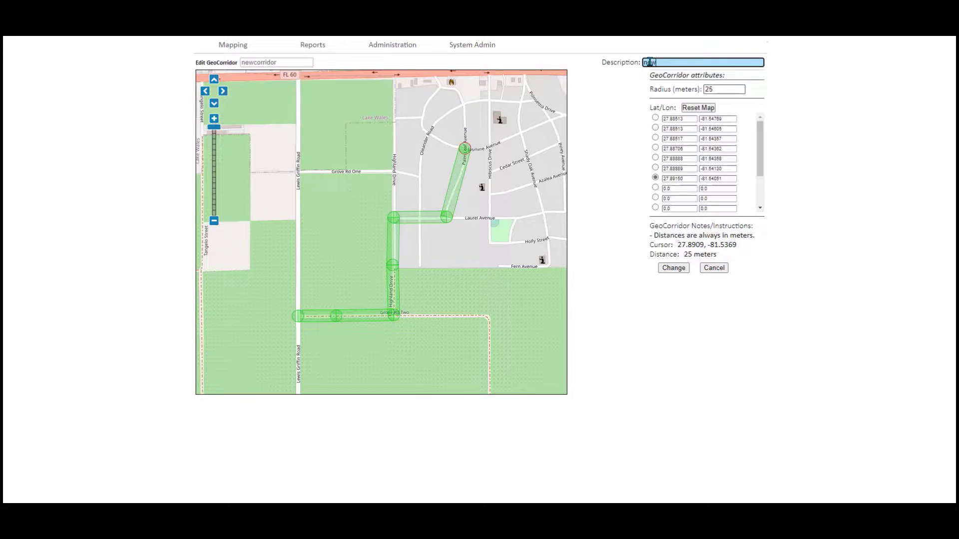
type(" route 15")
left_click(679, 270)
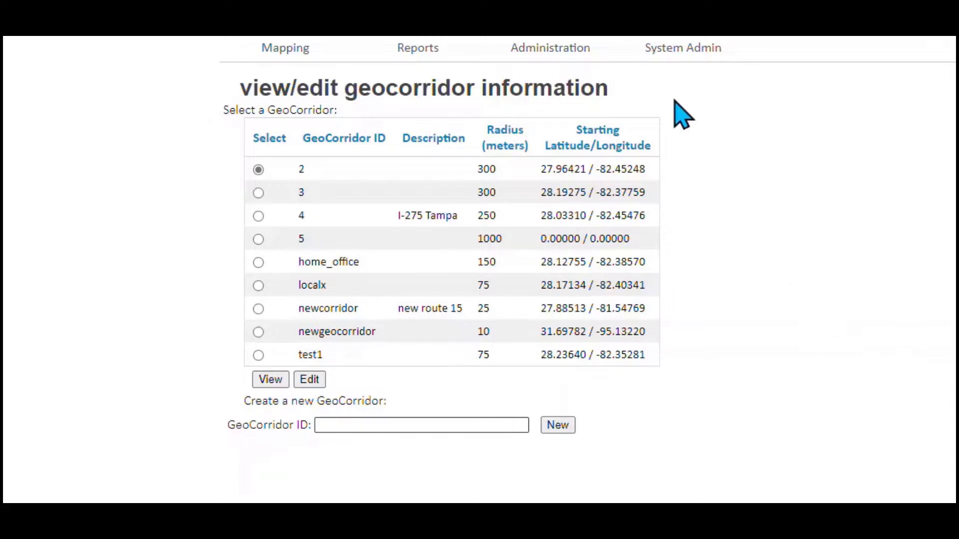
- Show the Administration menu's options above the geocorridor list
mouse_move(580, 69)
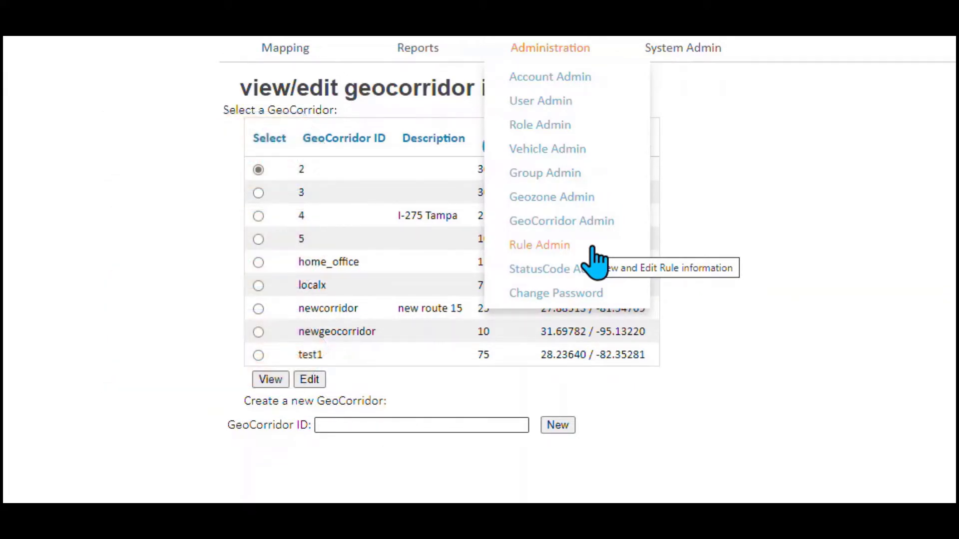
- In Rule Admin, create a rule with the ID newrule and open it for editing
left_click(551, 246)
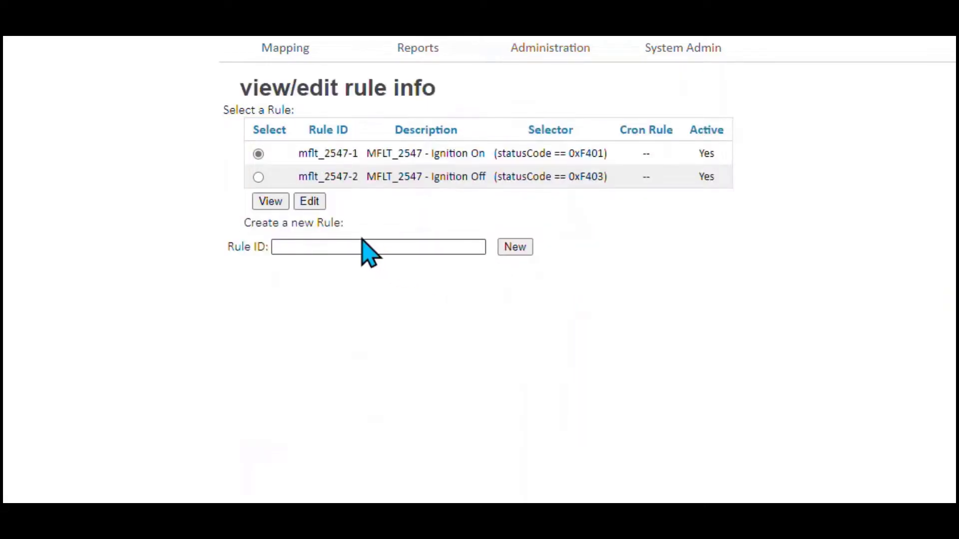
left_click(315, 247)
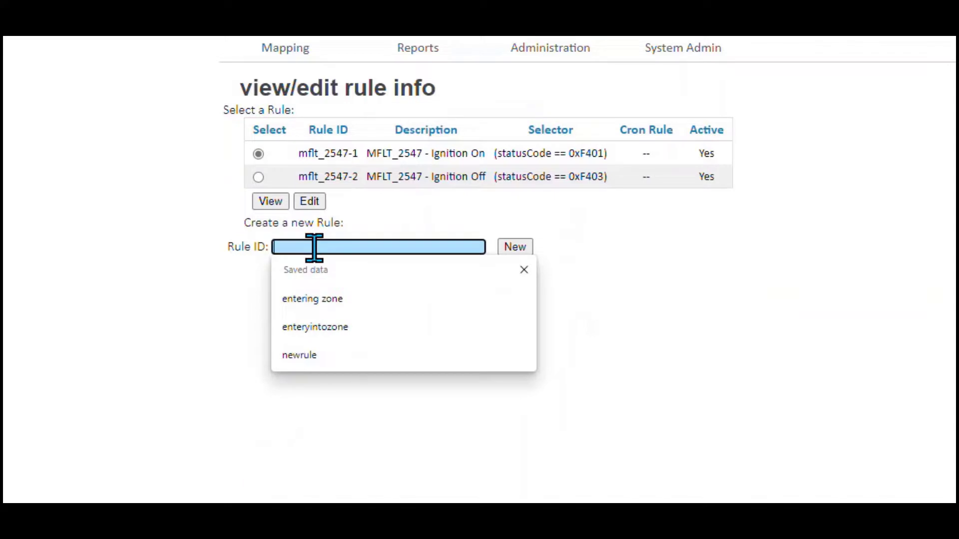
type("new")
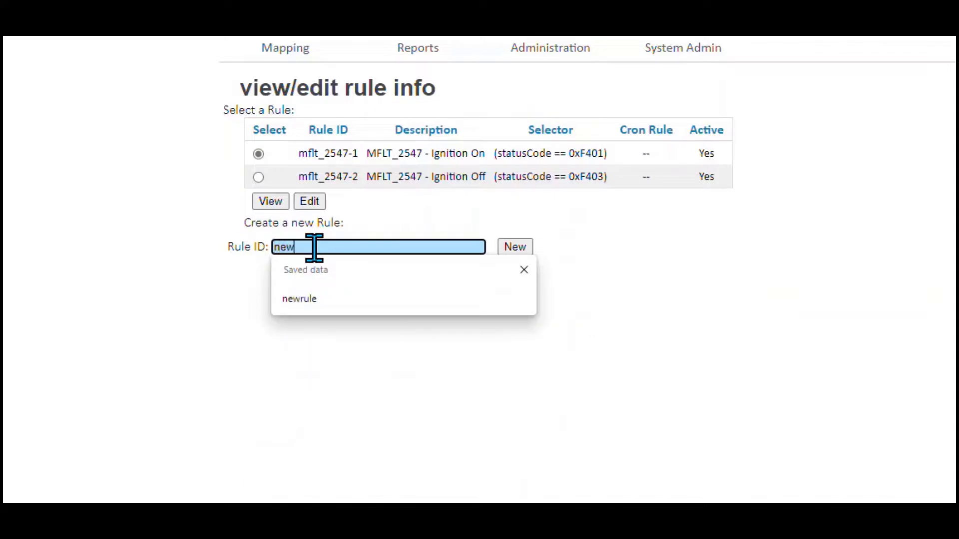
type("rule")
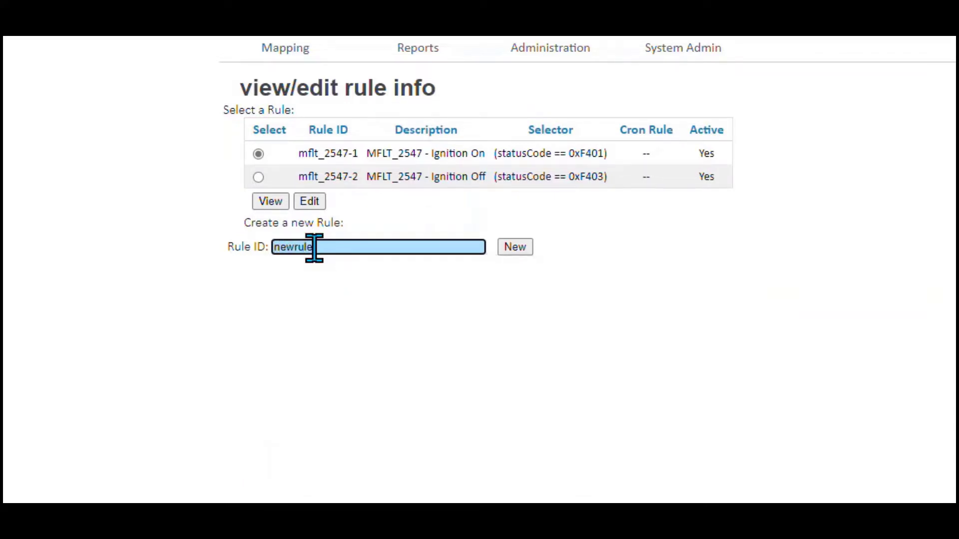
left_click(521, 251)
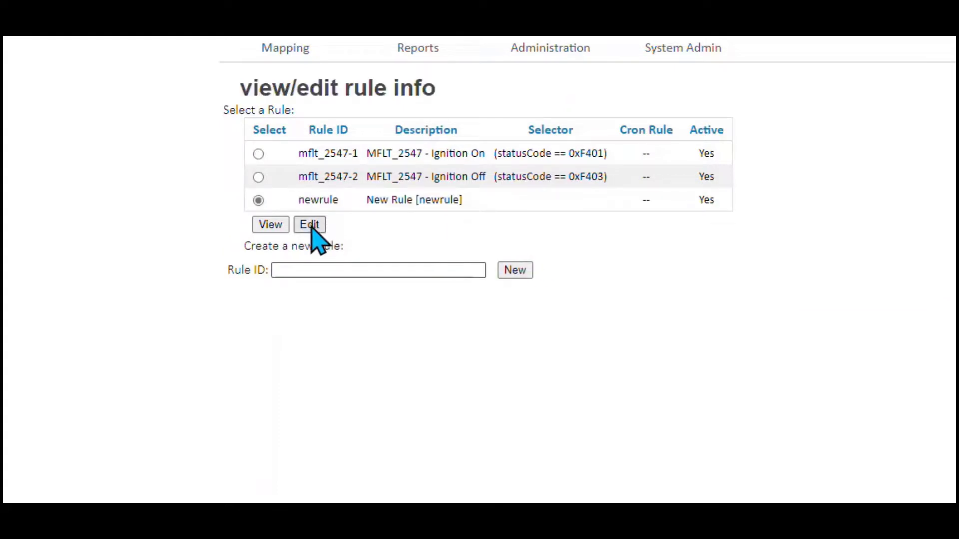
left_click(310, 226)
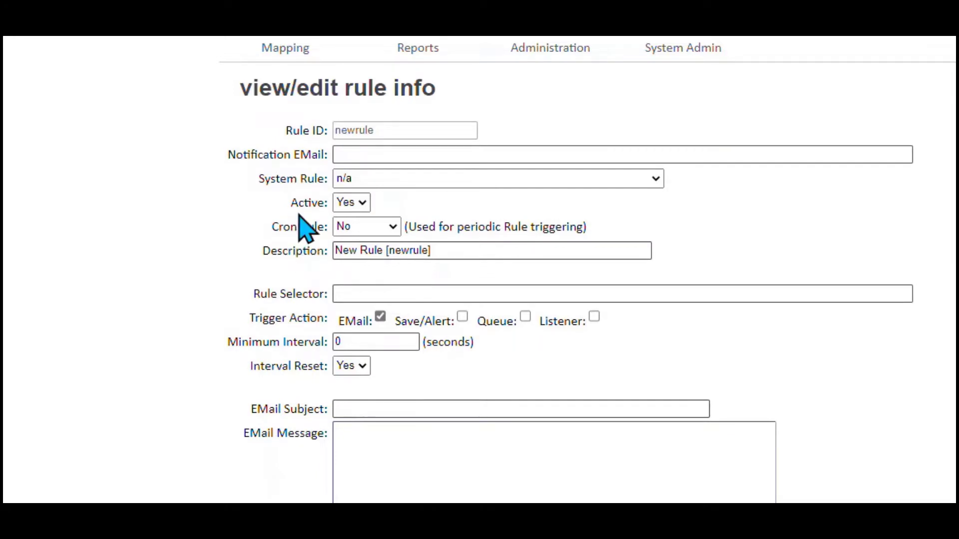
- Fill in the notification e-mail from saved entries and choose the 'Enter any Geozone' system rule
left_click(364, 156)
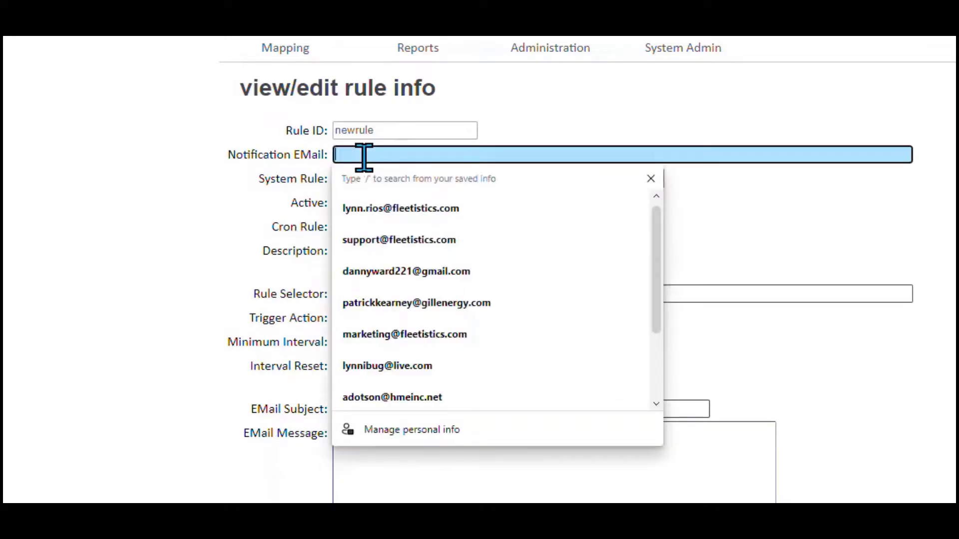
left_click(399, 209)
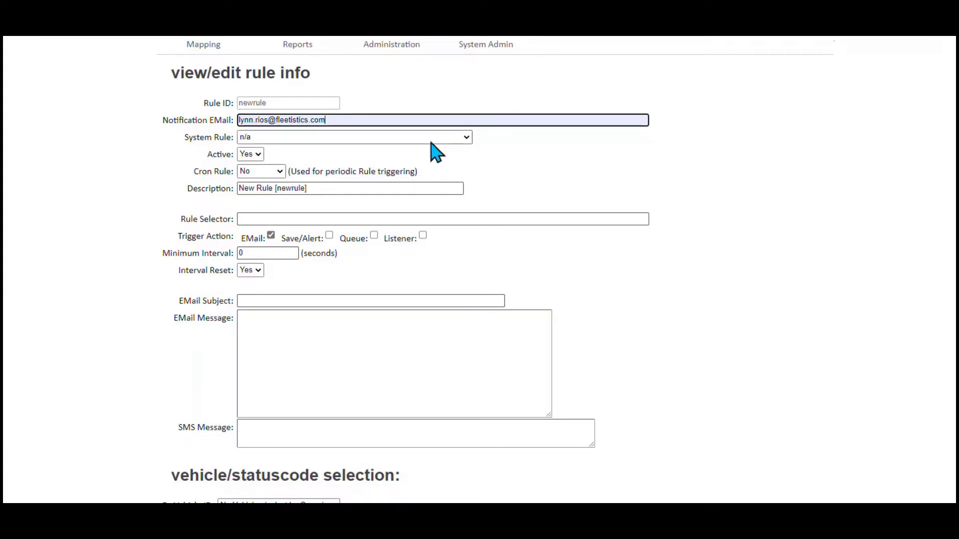
left_click(467, 138)
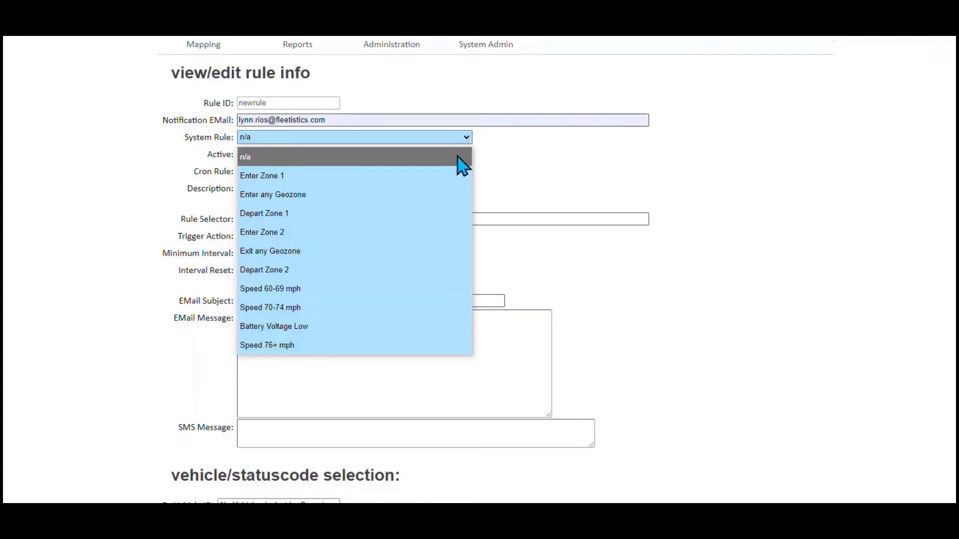
left_click(405, 195)
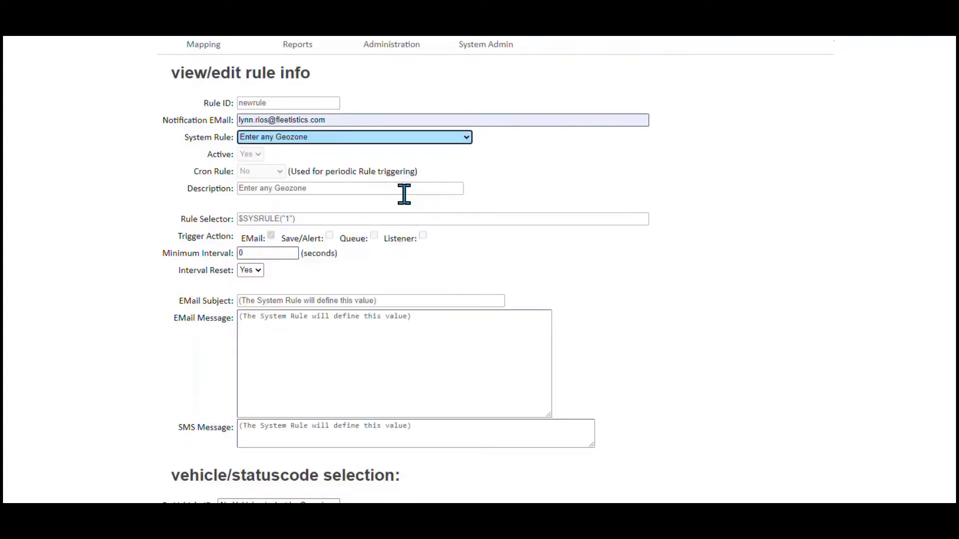
left_click(344, 189)
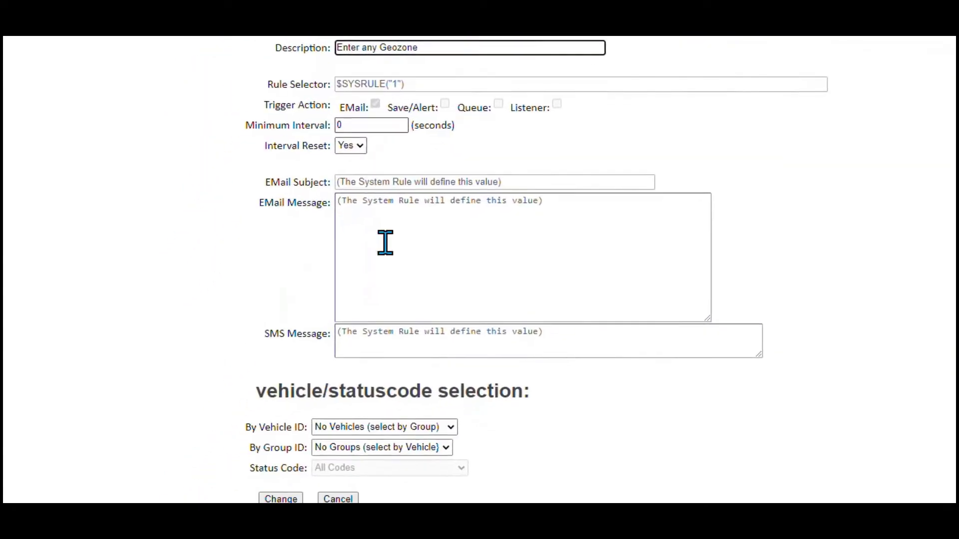
- Apply the rule to All Vehicles and save it
left_click(450, 427)
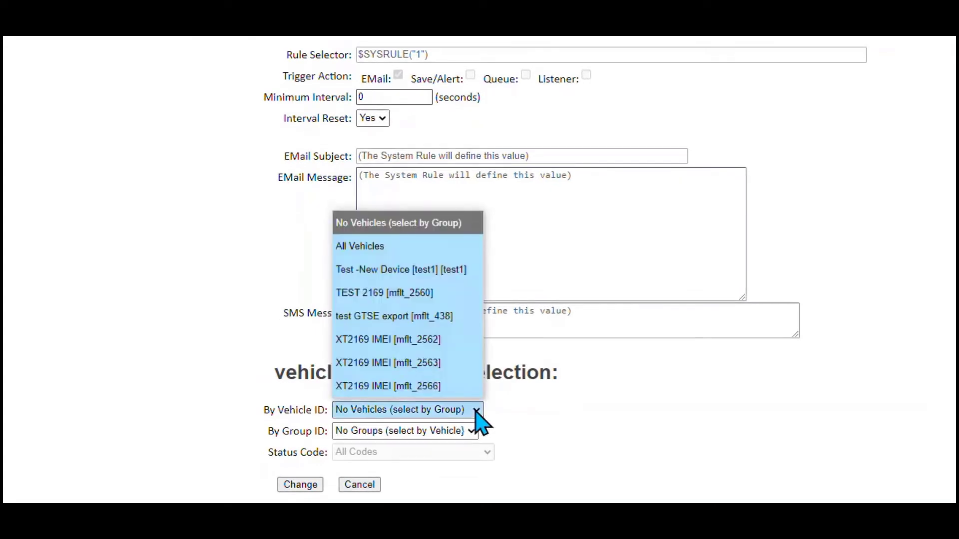
left_click(408, 255)
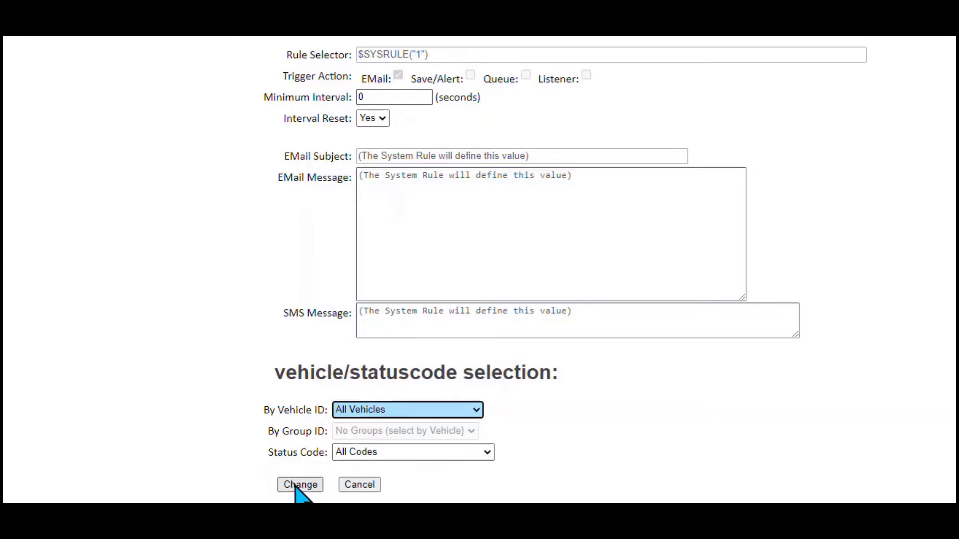
left_click(301, 485)
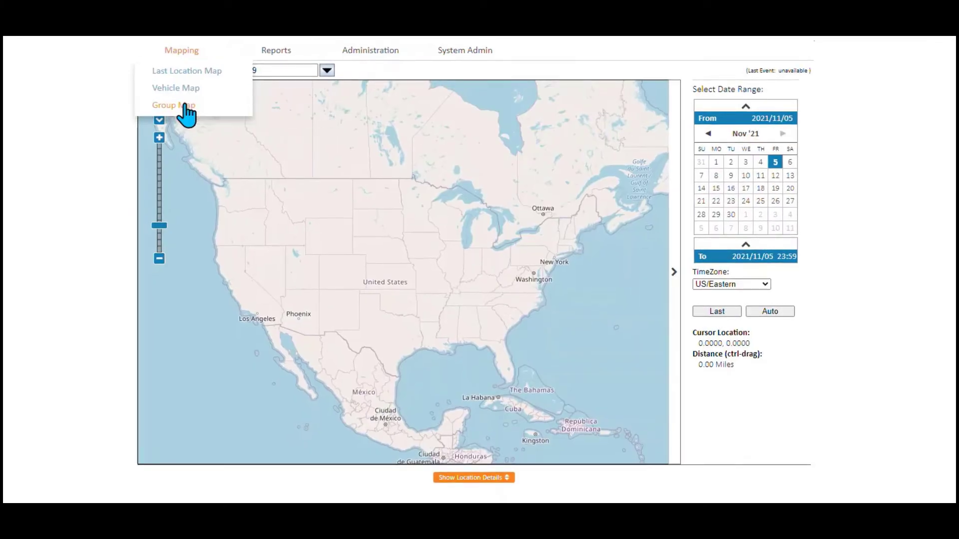
- Display the All Vehicles group map showing vehicle markers near Lutz and Seven Oaks, Florida
left_click(185, 105)
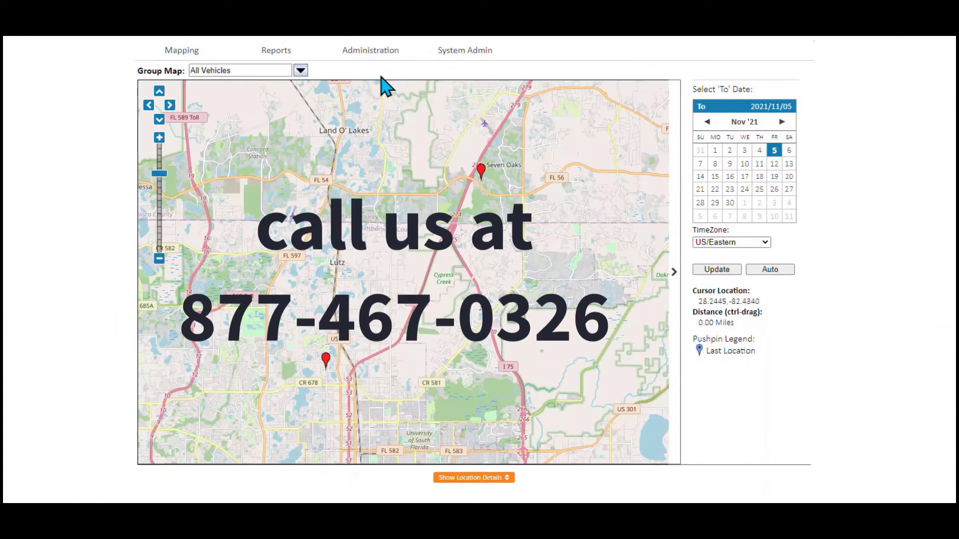
left_click(372, 51)
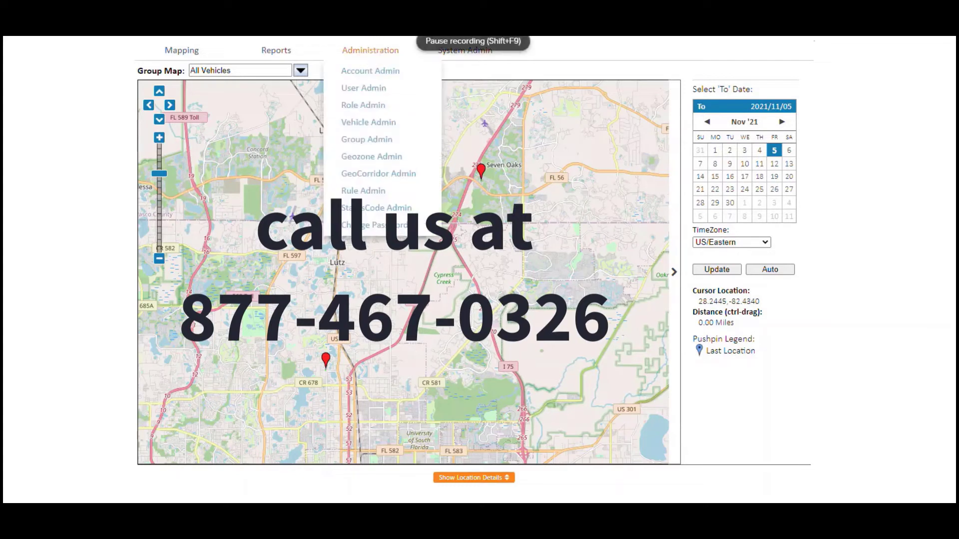